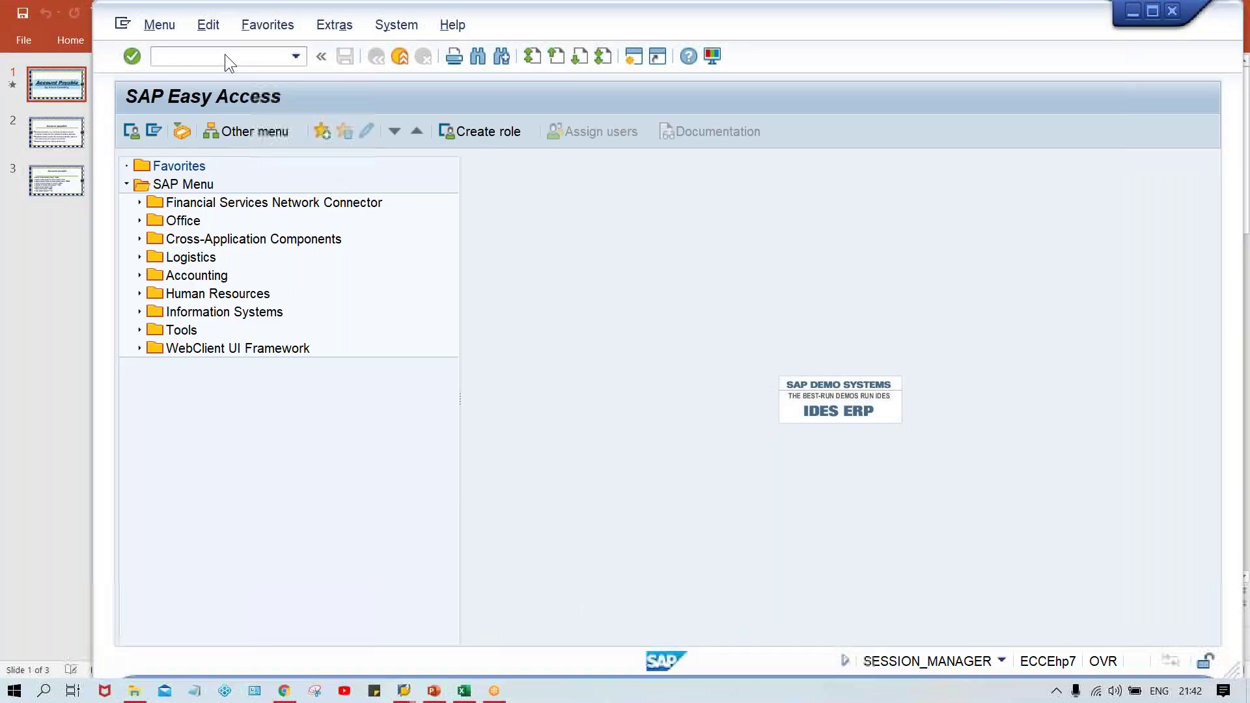
type("/N")
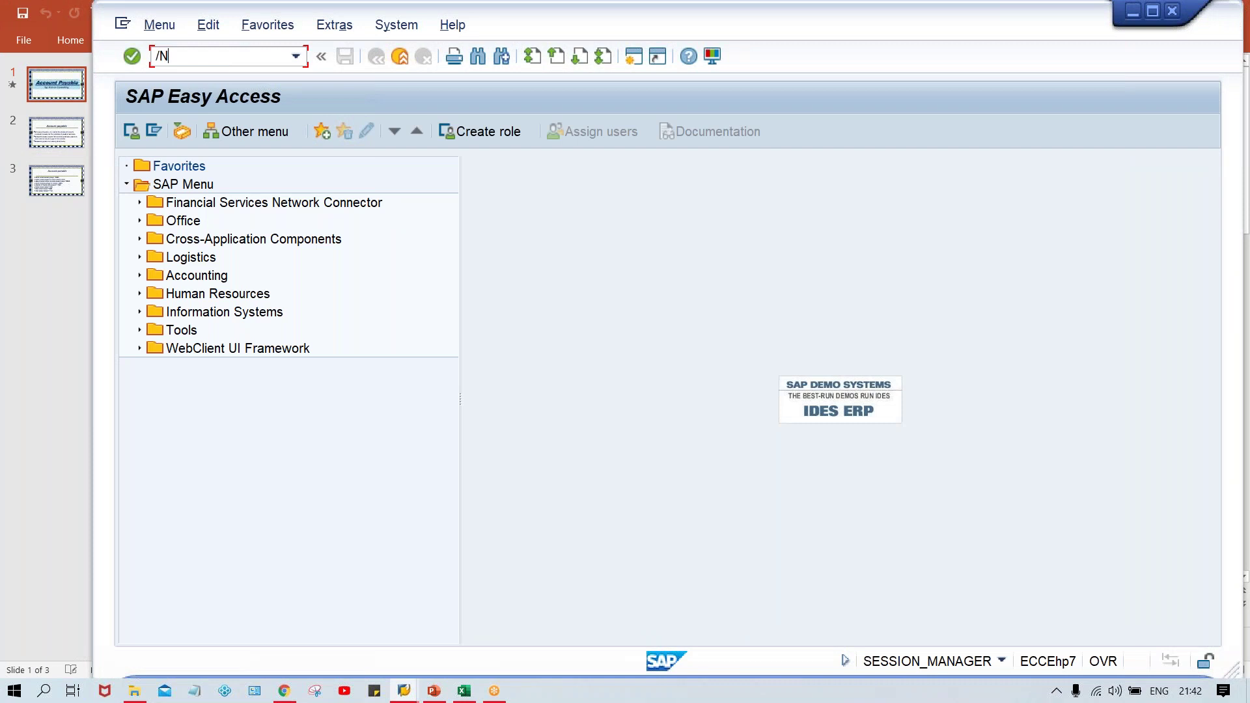
type("F60")
key("Return")
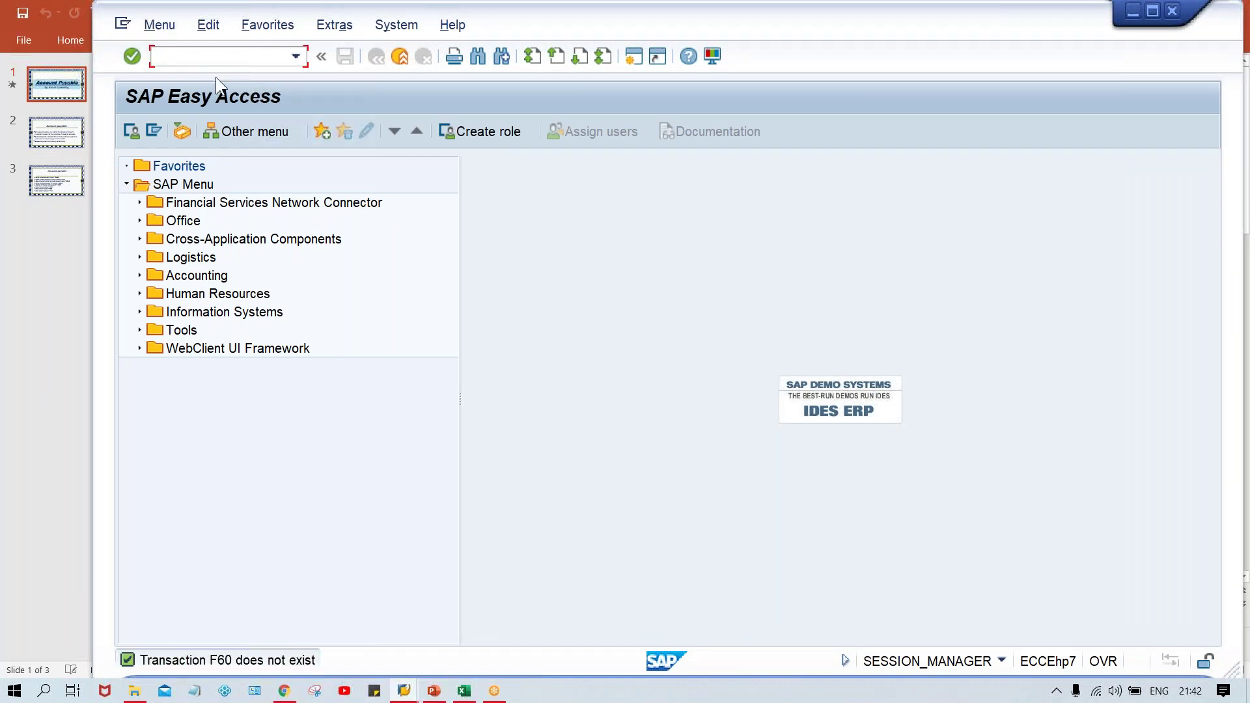
Step: Open the vendor invoice entry screen with transaction code FB60
type("FB60")
key("Return")
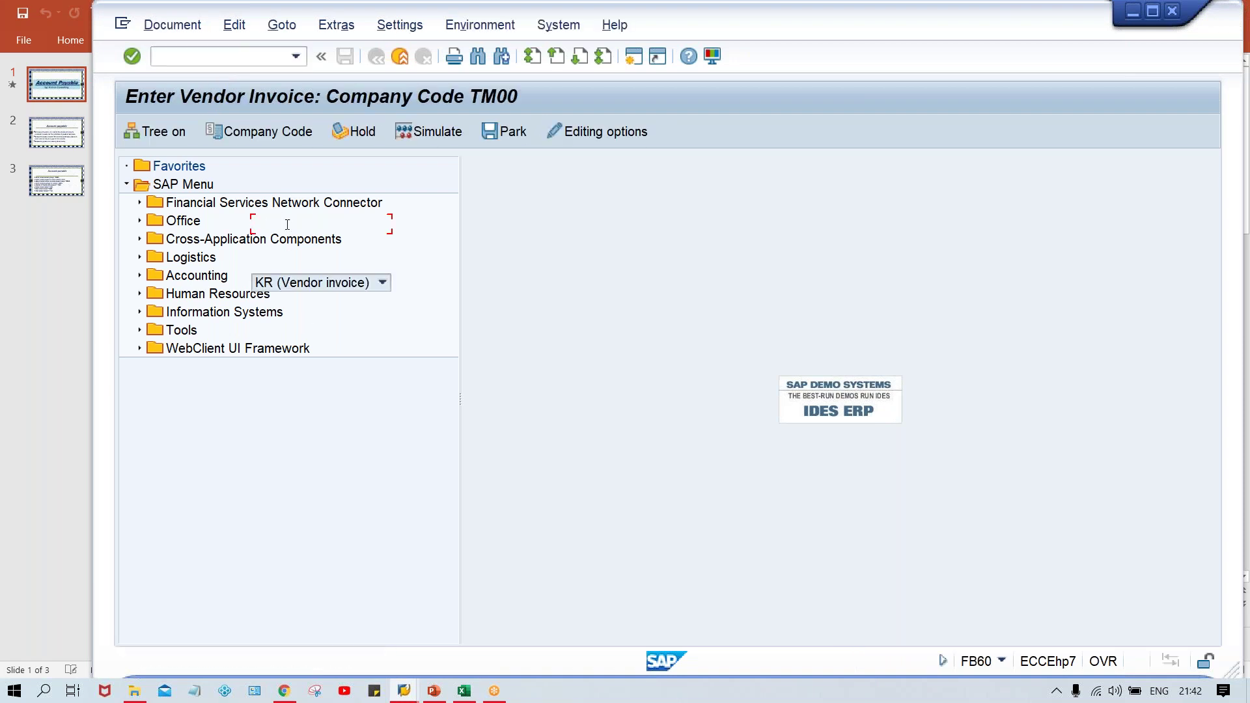
Step: Enter the most recently used vendor number and the invoice date 16.08.2020 in the invoice header
left_click(281, 225)
key("Down")
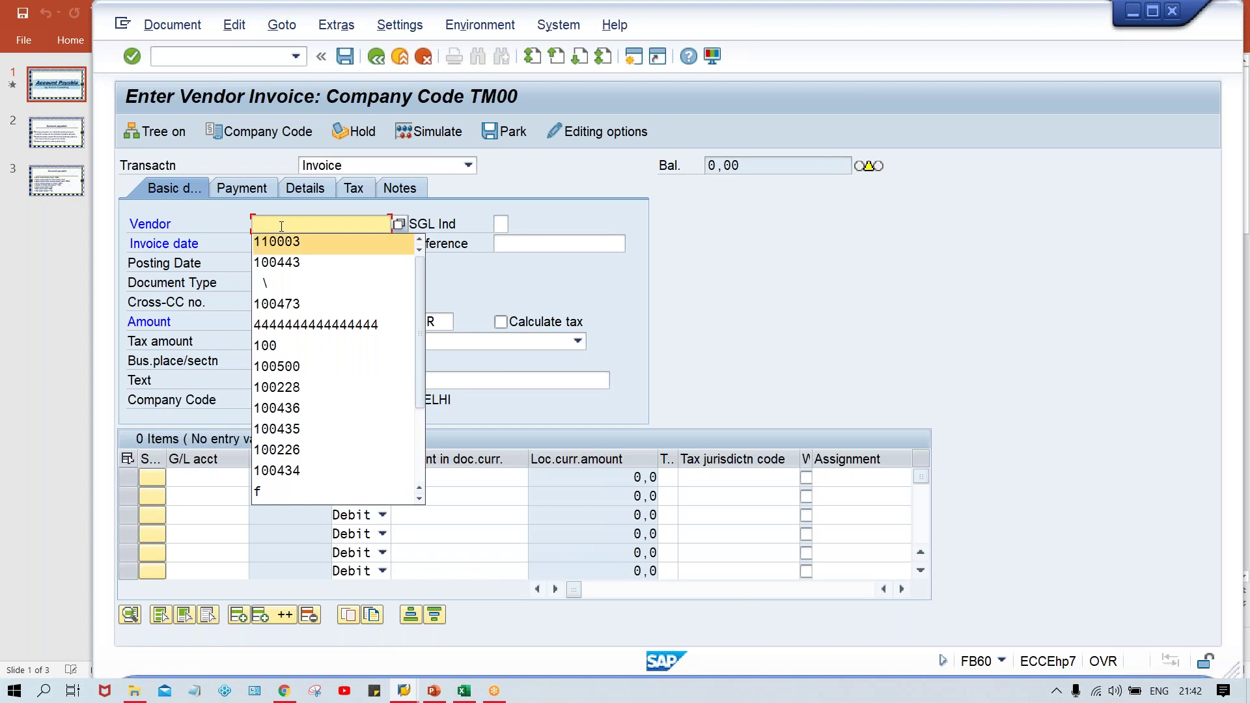
key("Tab")
key("Tab")
key("Tab")
key("shift+Tab")
key("Down")
key("Return")
key("Tab")
key("Tab")
key("Tab")
key("Tab")
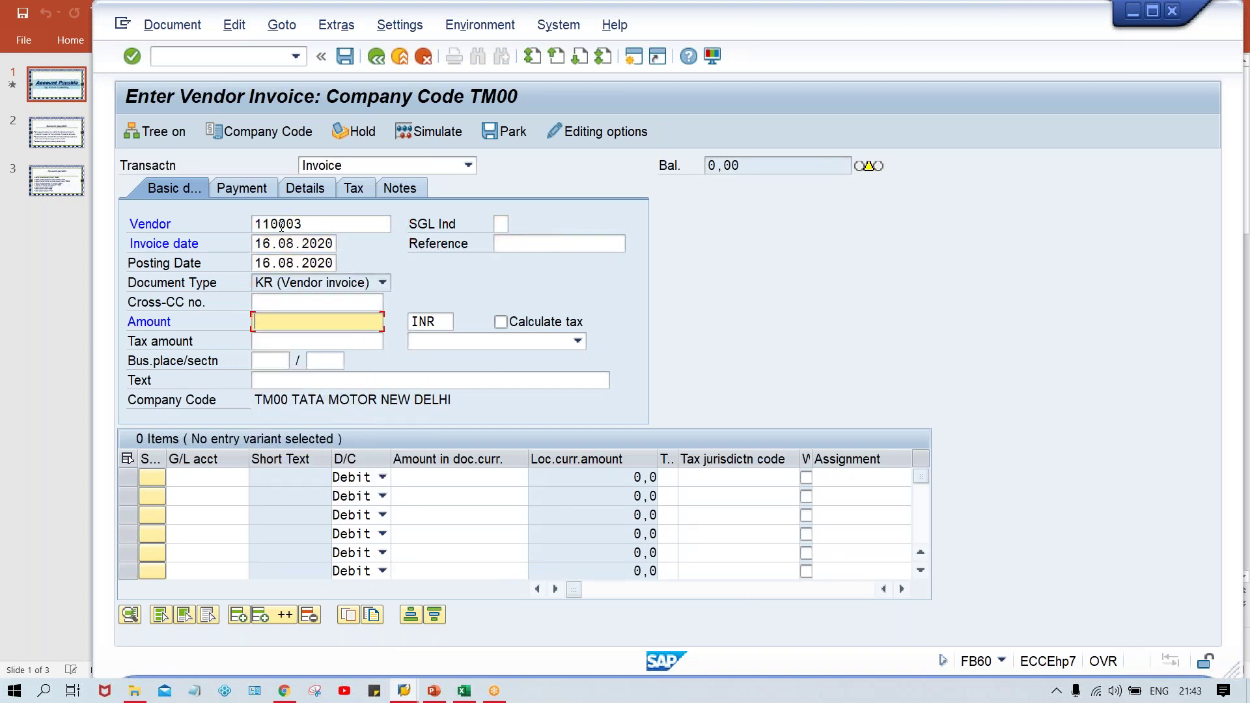
Step: Set the invoice amount to 1500 in INR and continue to the G/L line items
type("1500")
key("Tab")
key("Tab")
key("Tab")
key("Tab")
key("Tab")
key("Tab")
key("Tab")
key("Tab")
Step: Add a debit line of 1500 on G/L account 4000 and post the invoice
type("4")
key("Down")
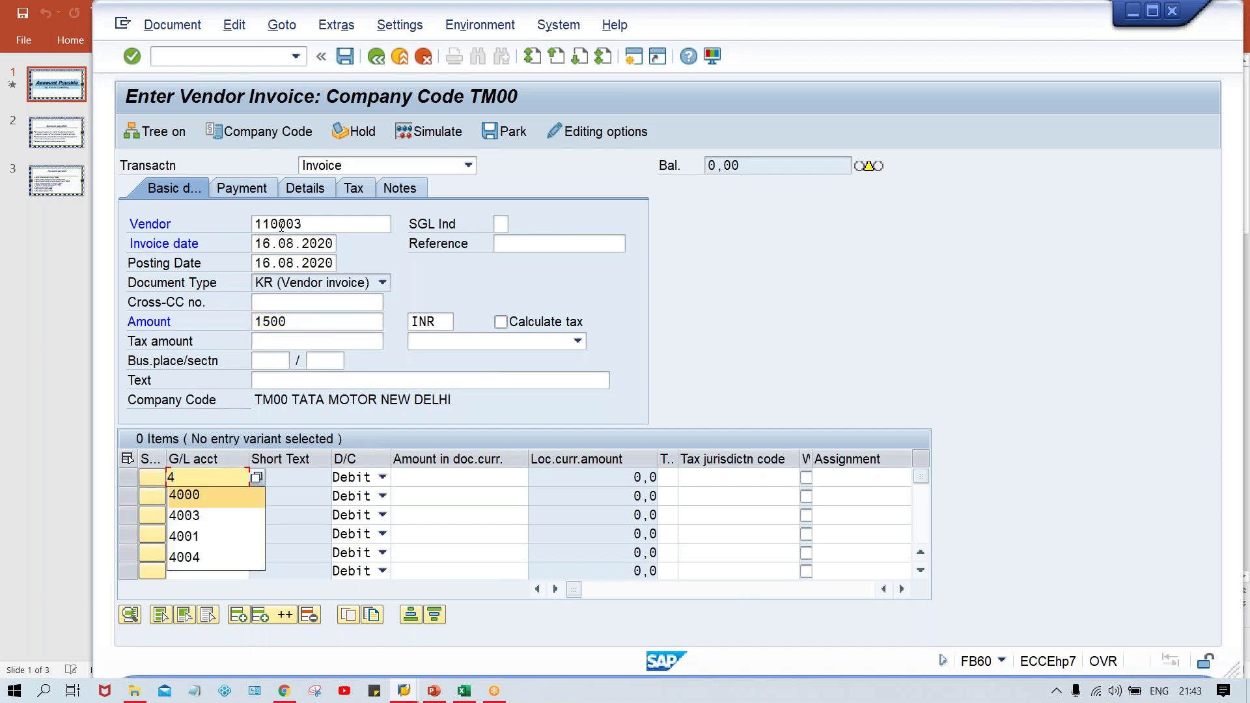
key("Return")
key("Tab")
key("Tab")
type("1500")
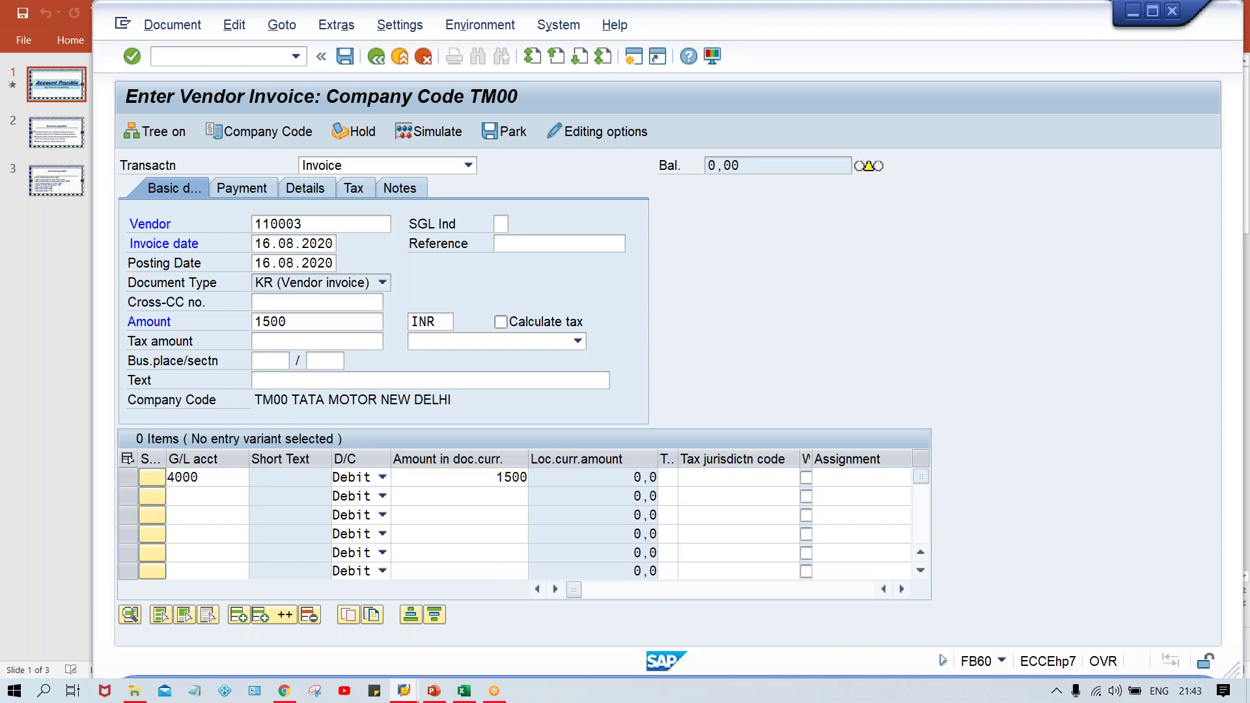
key("ctrl+s")
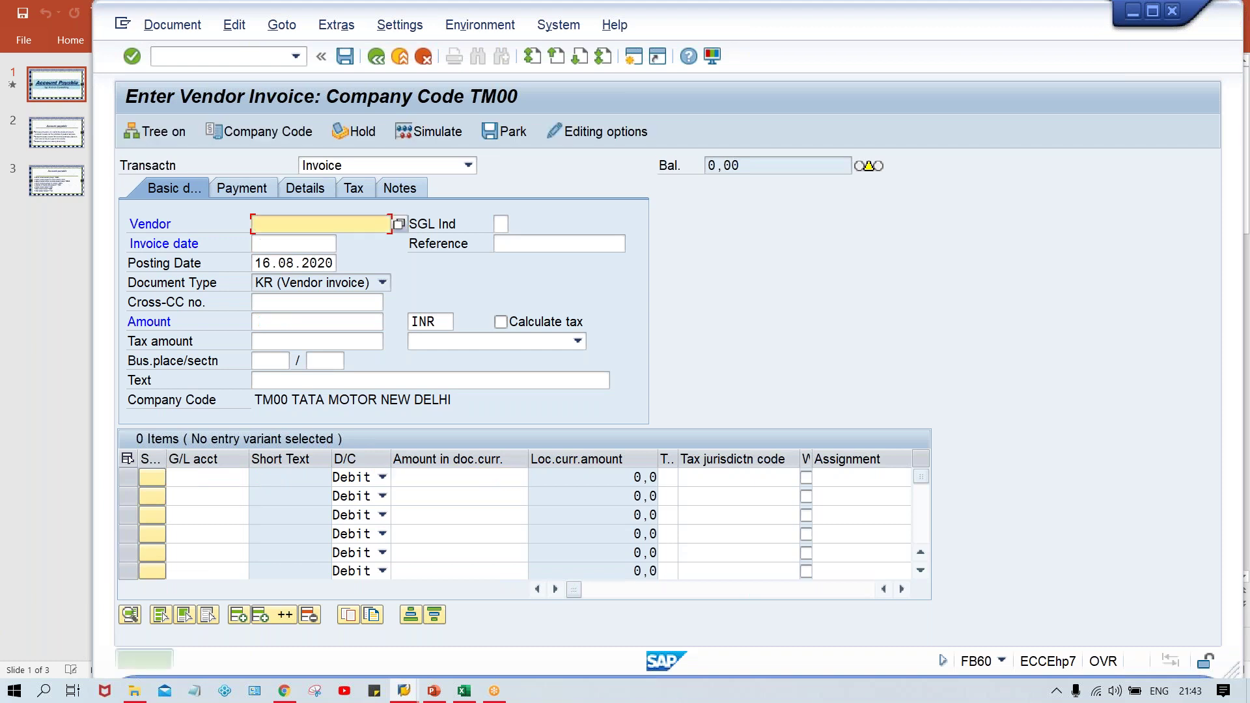
Step: Start a second invoice for the same vendor with the invoice date 16.08.2020
key("BackSpace")
key("Down")
key("Return")
key("Tab")
key("BackSpace")
key("Down")
key("Return")
key("Tab")
key("Tab")
key("Tab")
key("Tab")
key("Tab")
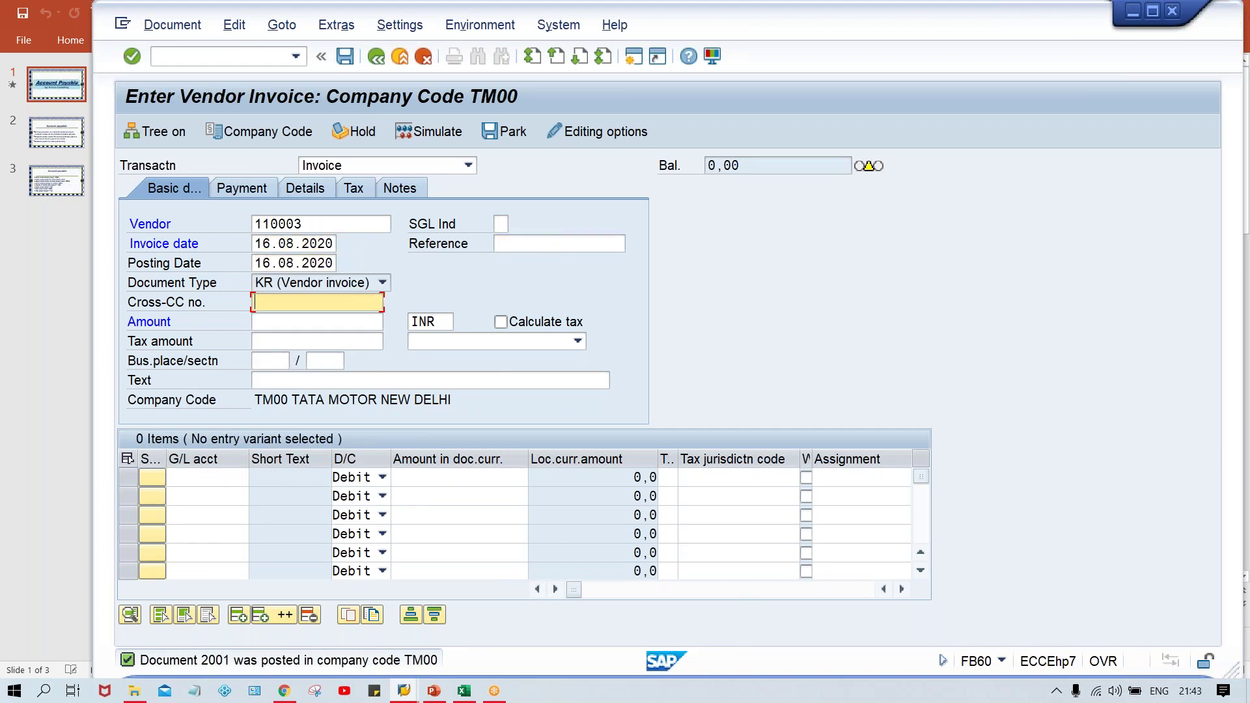
Step: Set the second invoice's amount to 1100 in INR
type("1000")
key("BackSpace")
key("BackSpace")
key("BackSpace")
type("1")
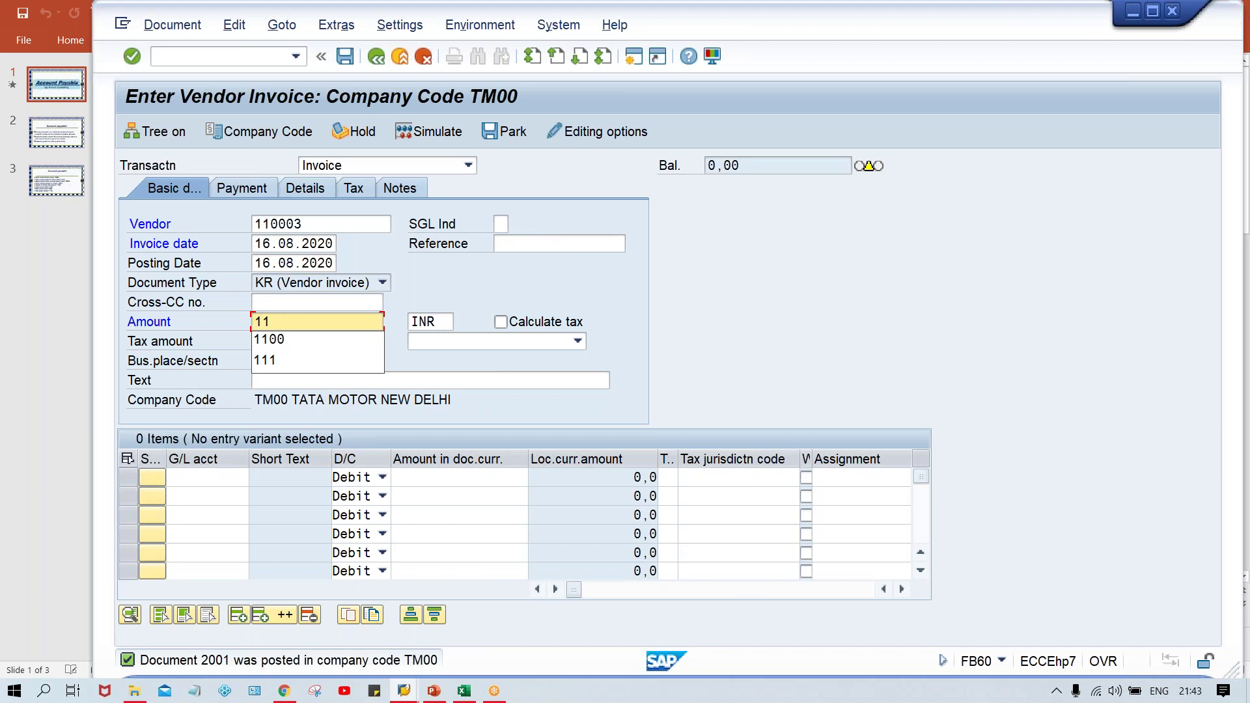
type("00")
Step: Add a debit line of 1100 on G/L account 4000 and post the second invoice
key("ctrl+Tab")
key("Tab")
type("4000")
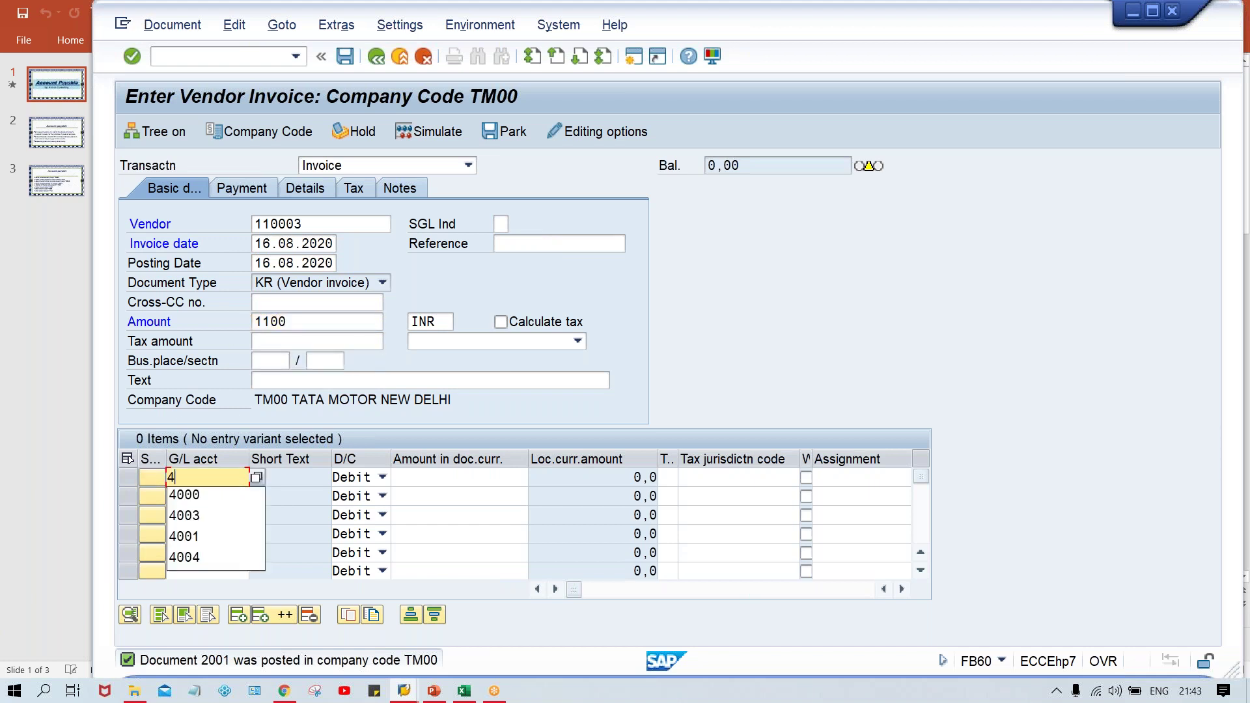
key("Tab")
key("Tab")
type("11000")
key("BackSpace")
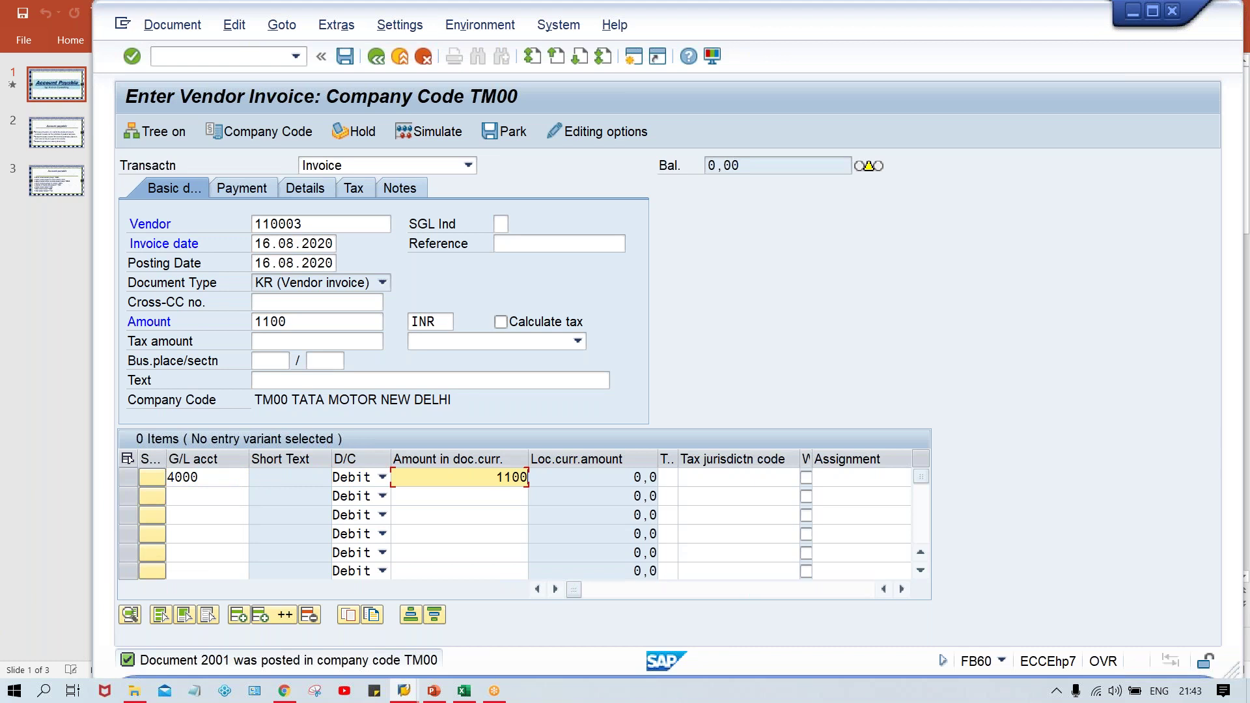
key("ctrl+s")
Step: Start a third invoice for the same vendor with the invoice date 16.08.2020
key("BackSpace")
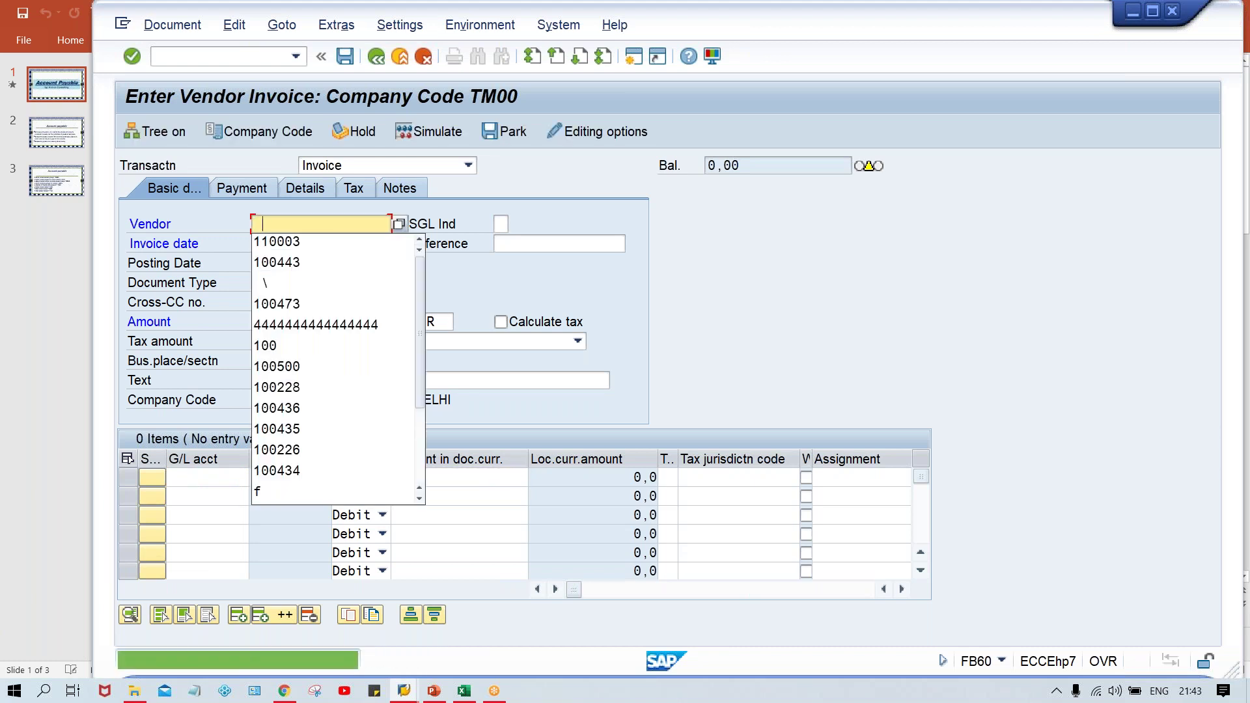
key("Down")
key("Return")
key("Tab")
key("BackSpace")
key("Down")
key("Return")
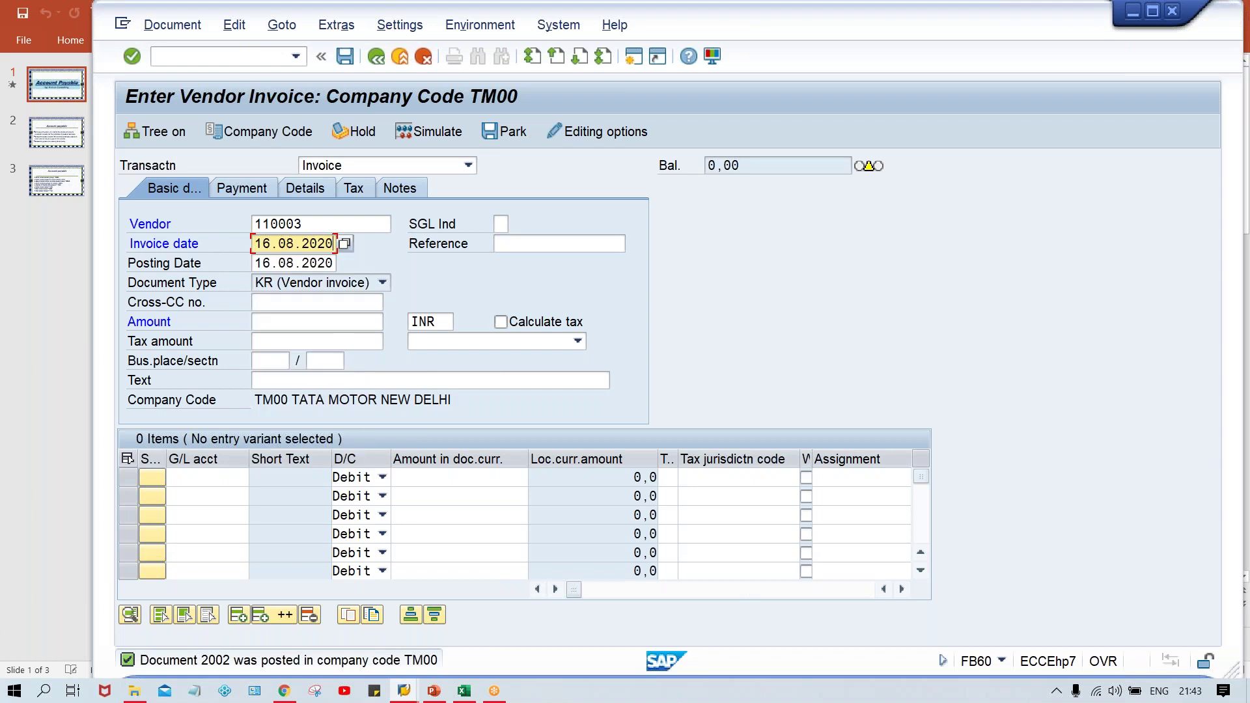
Step: Set the third invoice's amount to 1200 in INR
key("ctrl+Tab")
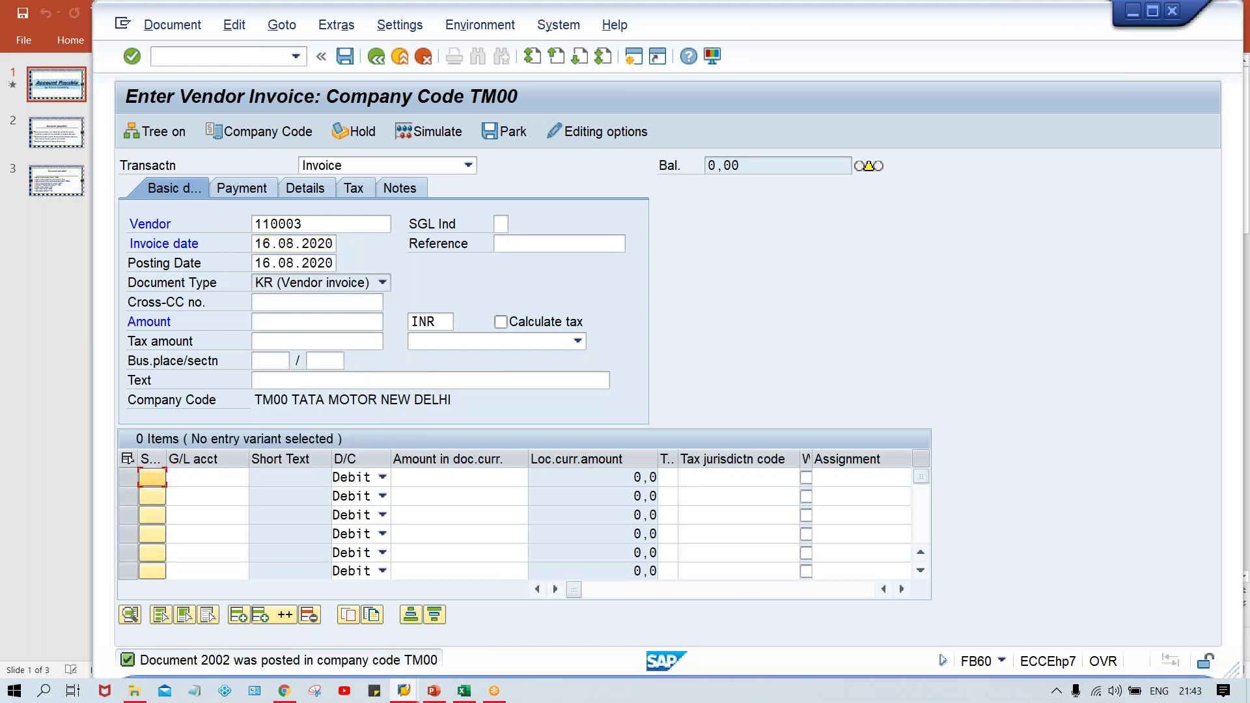
left_click(299, 324)
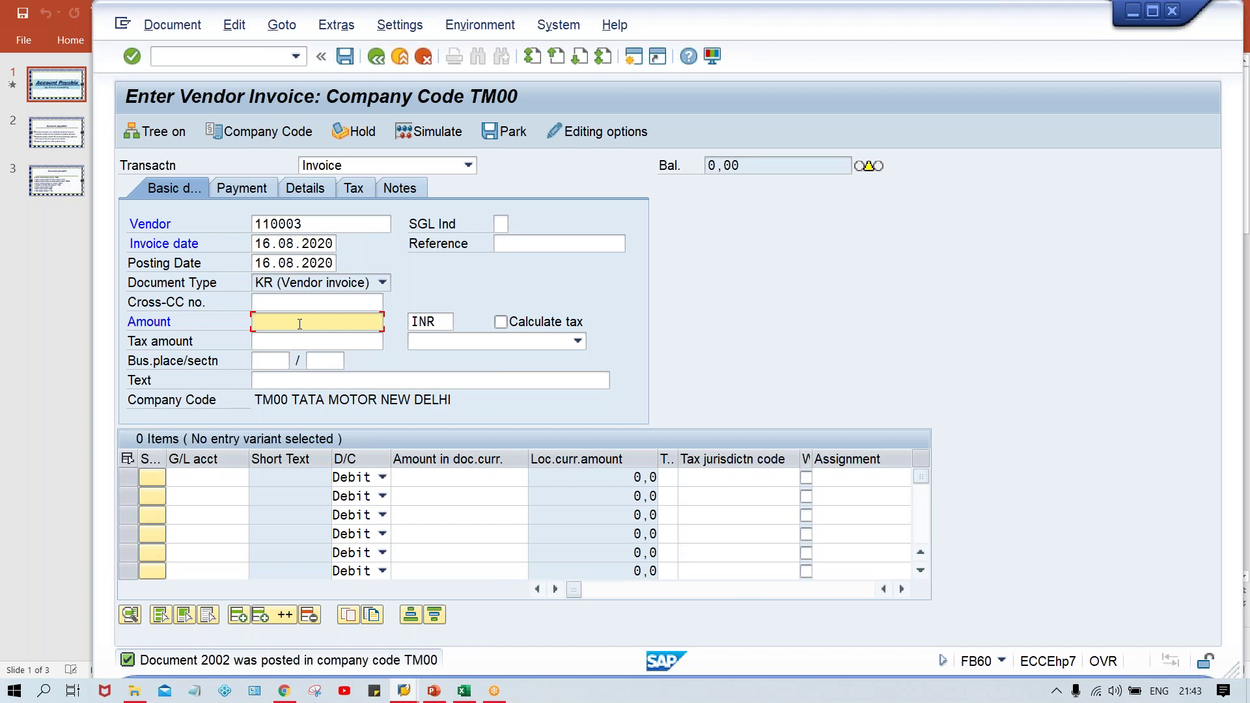
type("1200")
Step: Add a debit line of 1200 on G/L account 4000 and post the third invoice
key("ctrl+Tab")
key("Tab")
type("4000")
key("Tab")
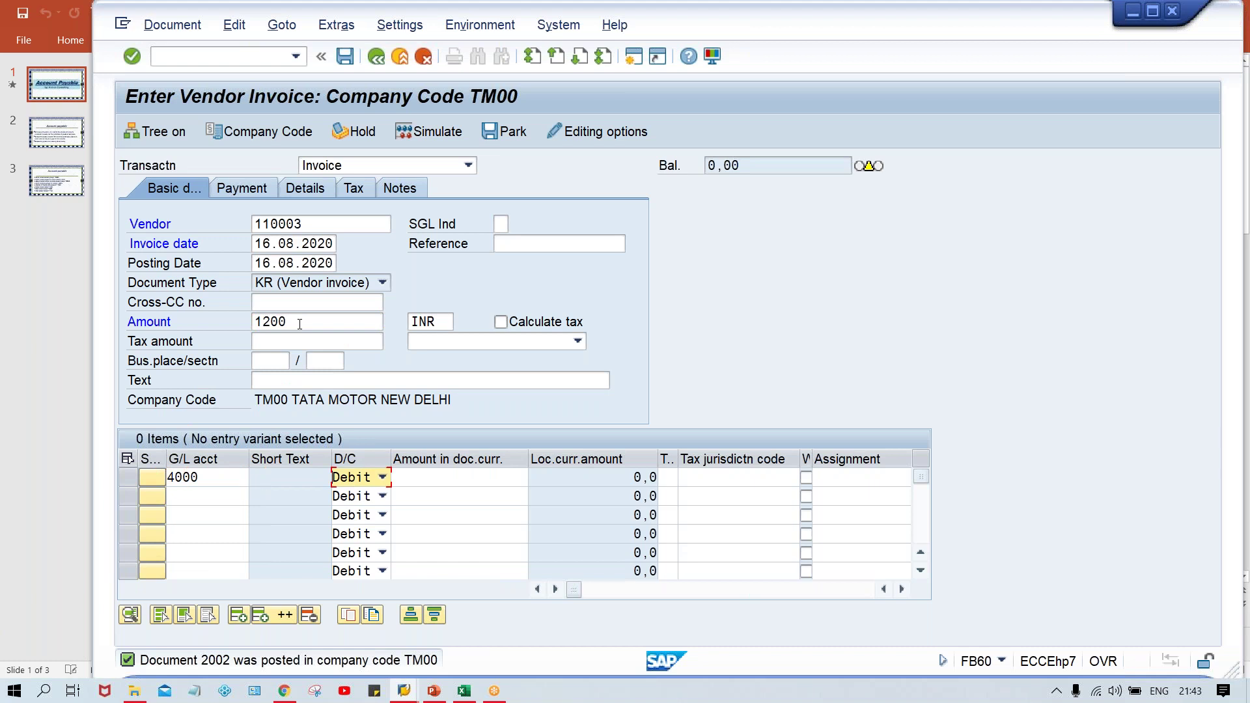
key("Tab")
type("1200")
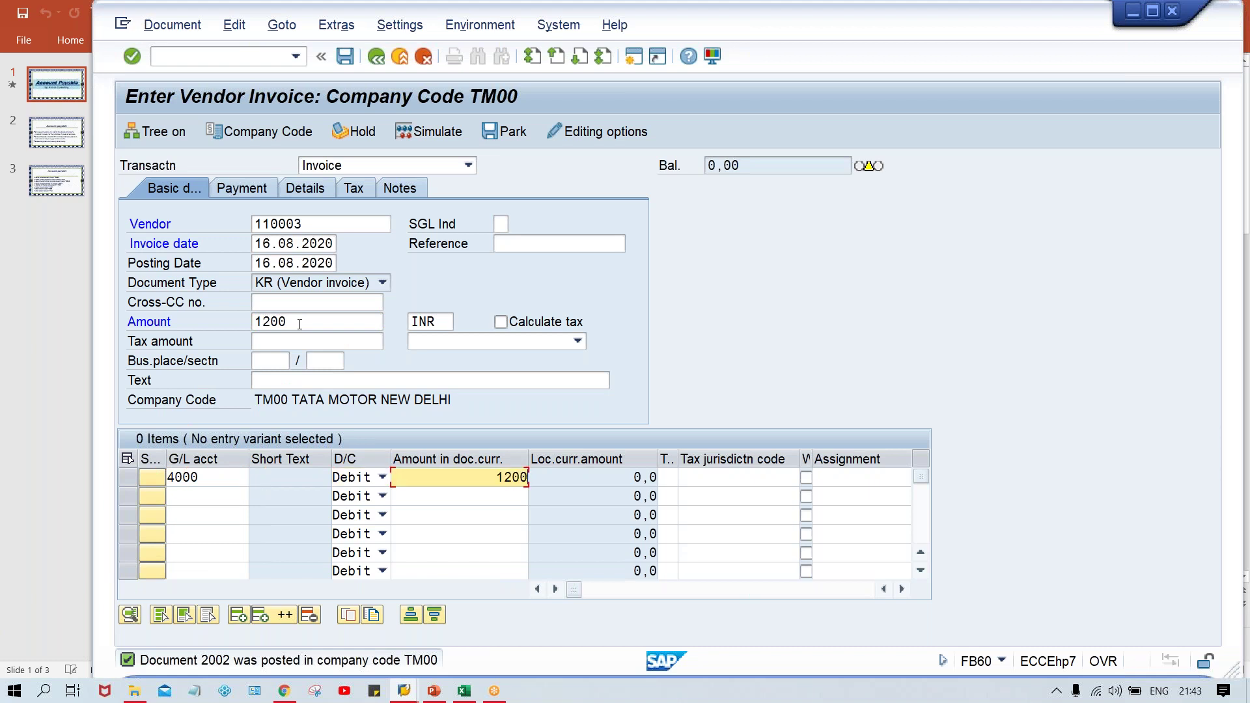
key("ctrl+s")
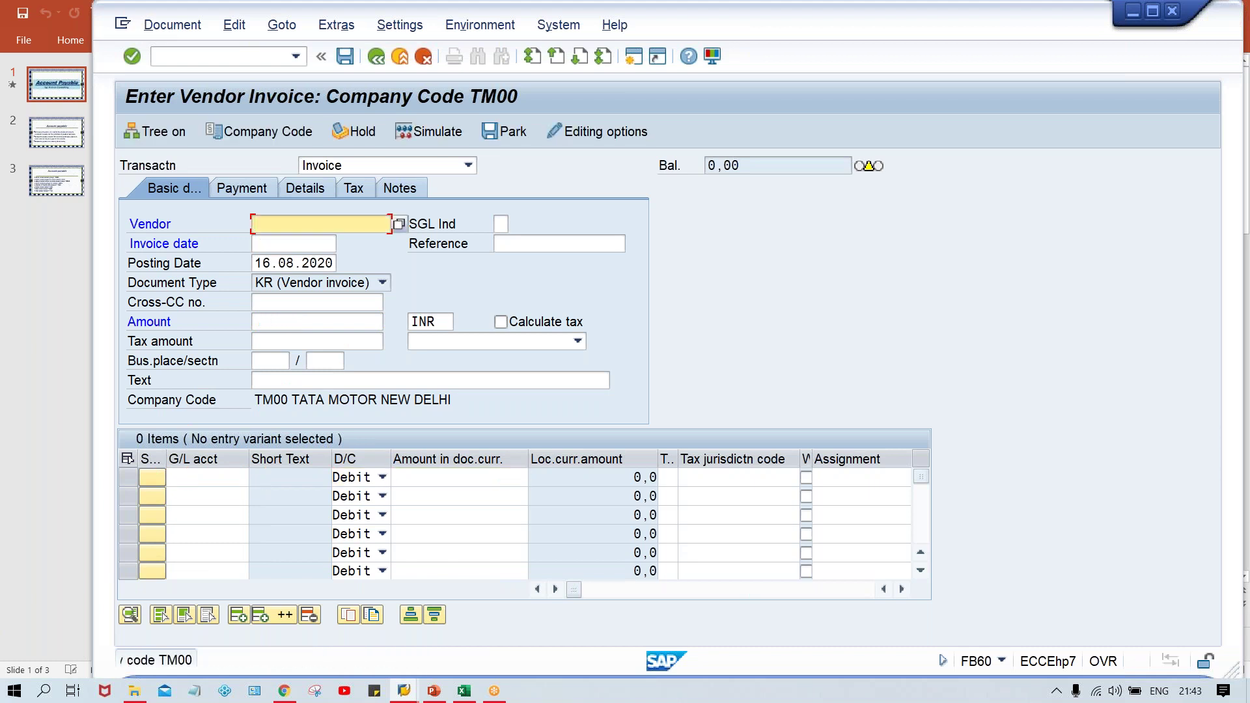
Step: Start a fourth invoice for the same vendor with the invoice date 16.08.2020
key("shift+Tab")
key("Down")
key("Down")
key("Return")
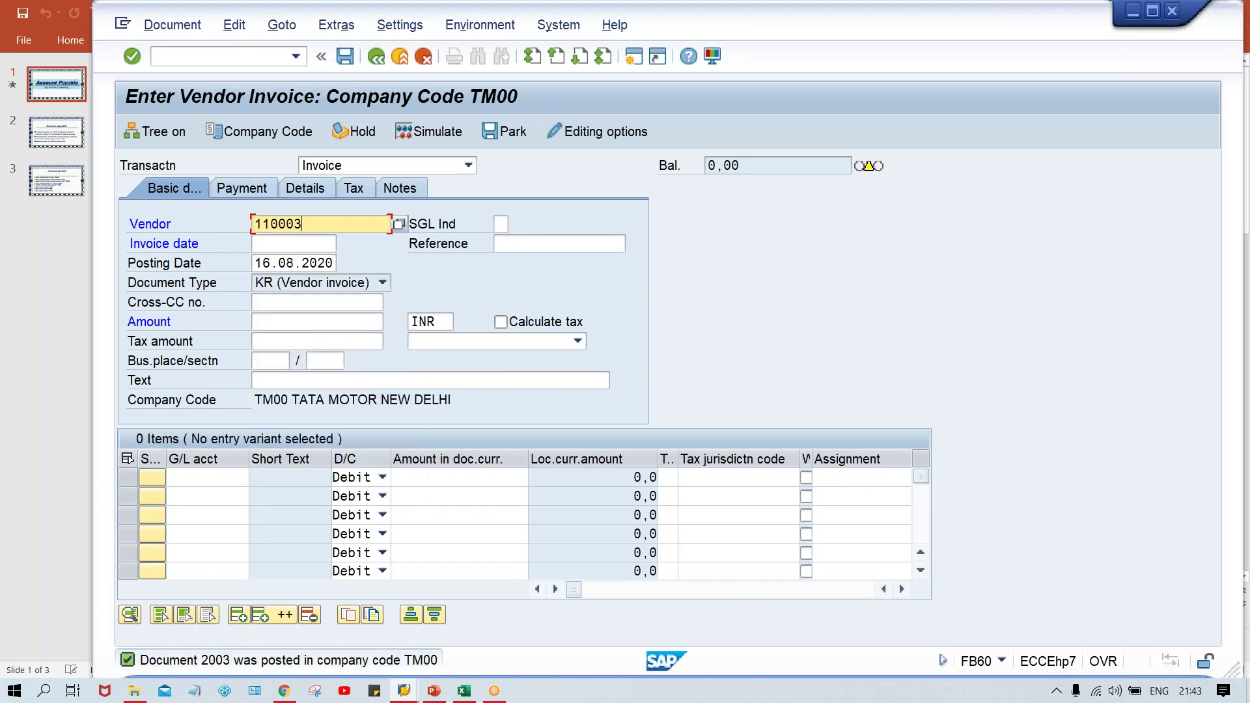
key("Tab")
key("Tab")
key("Down")
key("Down")
key("Return")
Step: Add a debit line of 3000 on G/L account 4000 to the fourth invoice
left_click(323, 263)
key("Tab")
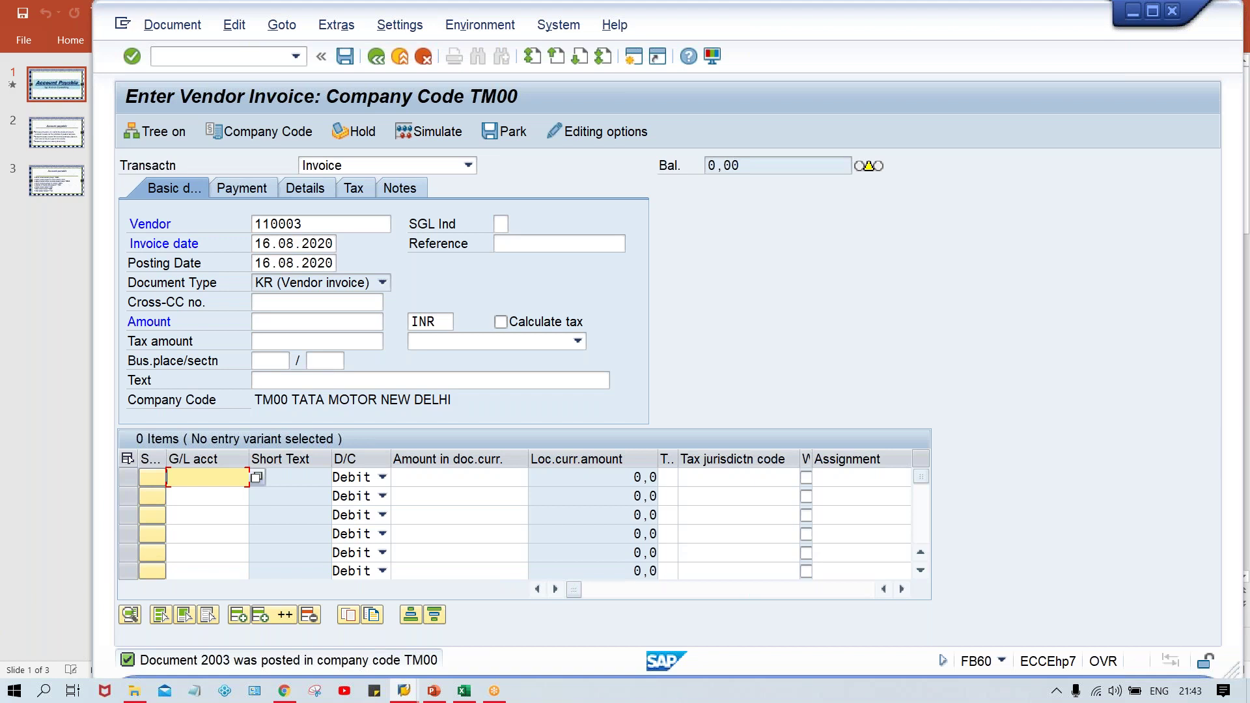
type("4000")
key("Tab")
key("Tab")
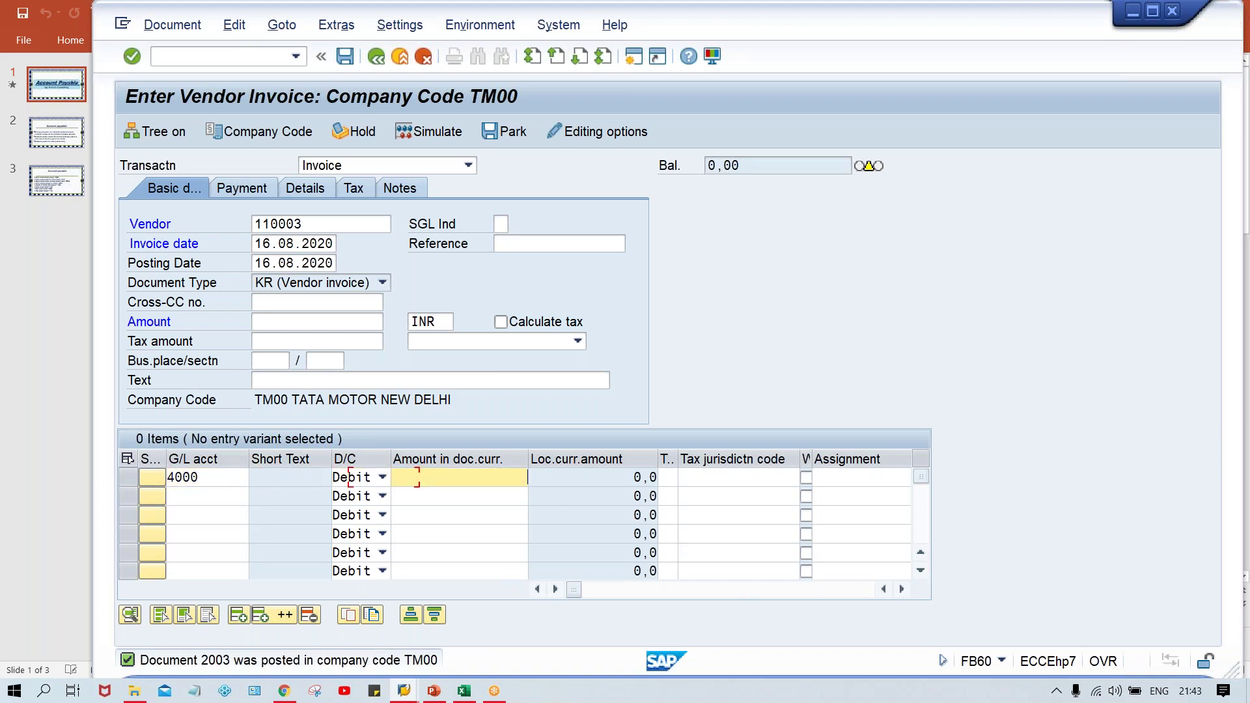
type("3000")
Step: Set the fourth invoice's header amount to 3000 in INR and post it
left_click(317, 321)
type("3000")
key("ctrl+s")
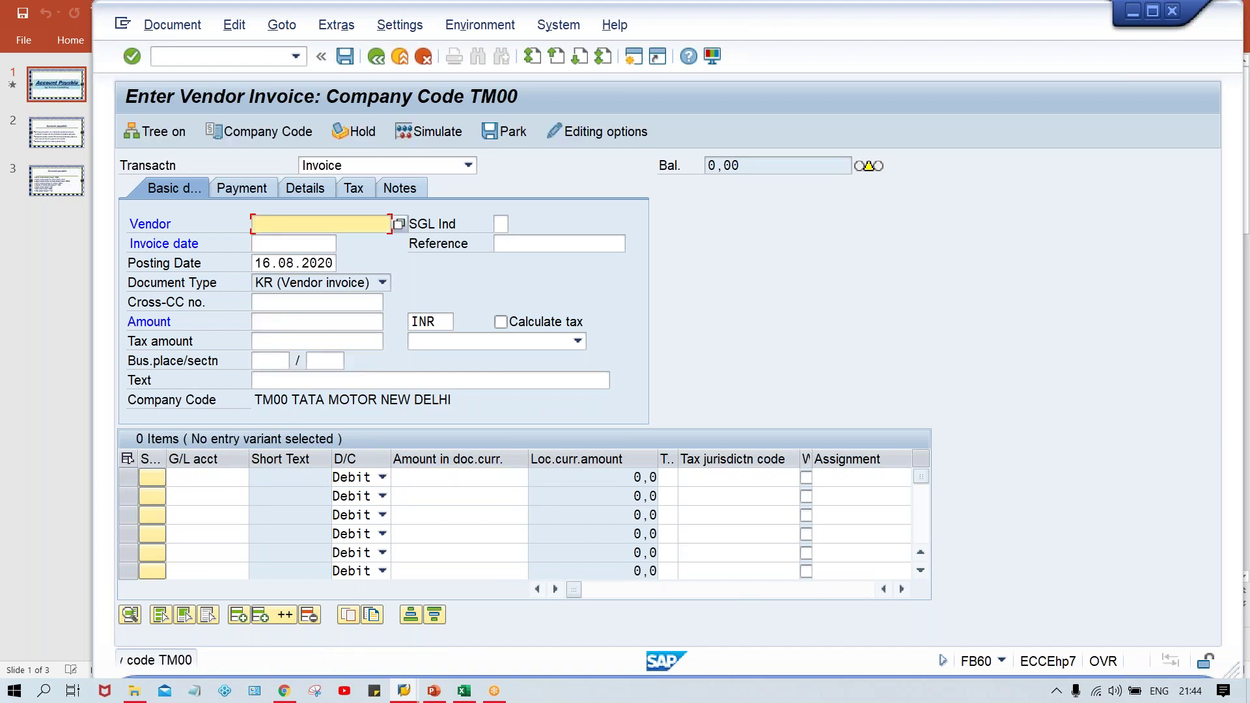
Step: Start a fifth invoice for the same vendor with the invoice date 16.08.2020
type("110003")
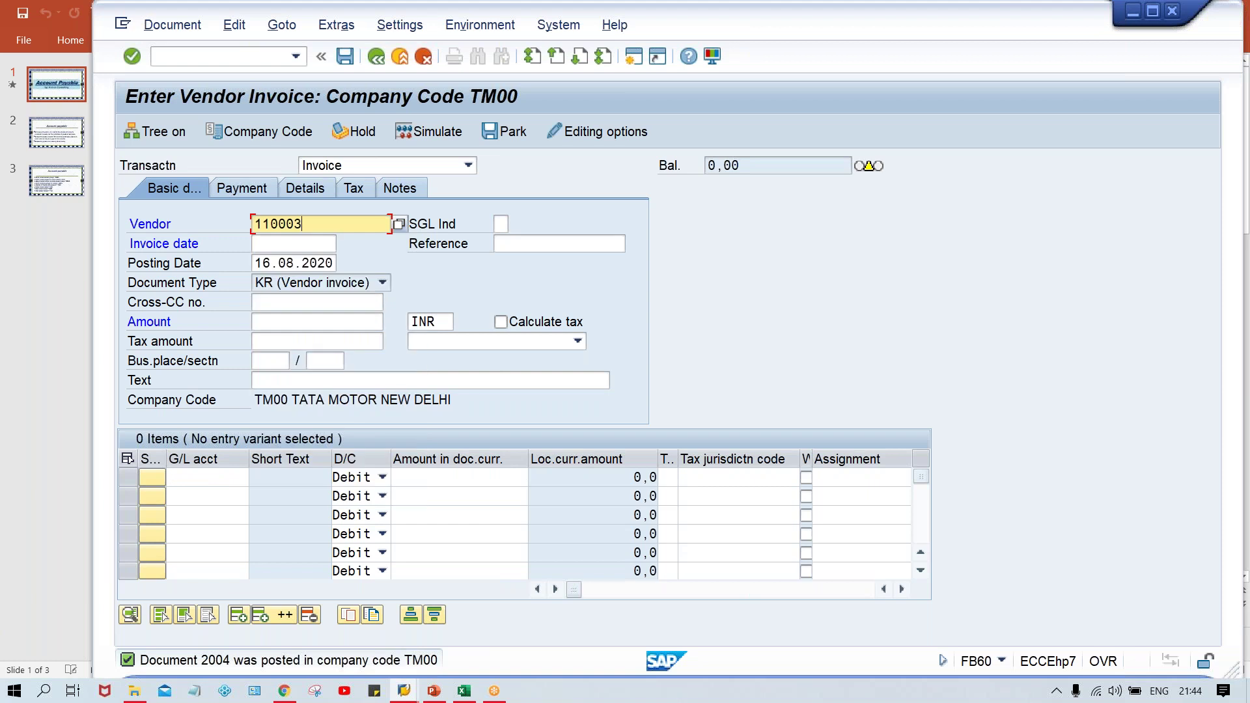
key("Tab")
key("Tab")
key("space")
key("Down")
key("Return")
key("Tab")
key("Tab")
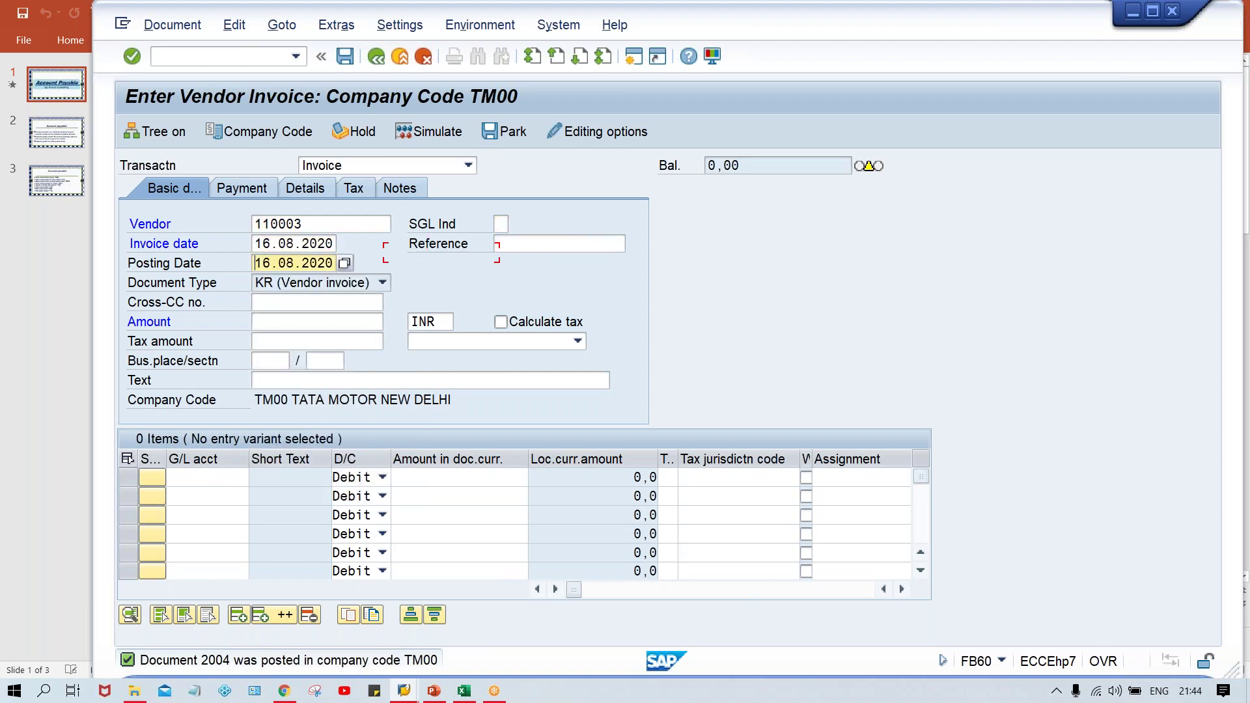
Step: Set the fifth invoice's amount to 5000 in INR
key("Tab")
key("Tab")
type("5000")
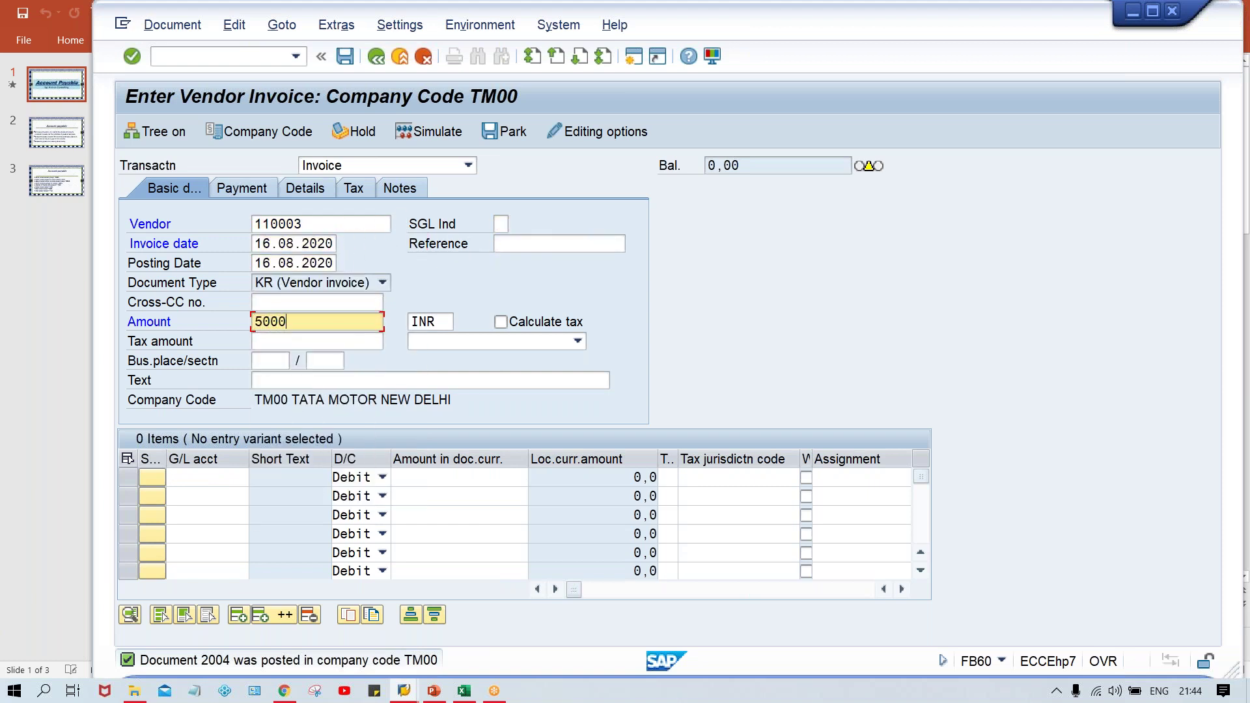
Step: Add a debit line of 5000 on G/L account 4000 to the fifth invoice
left_click(181, 477)
key("space")
key("Down")
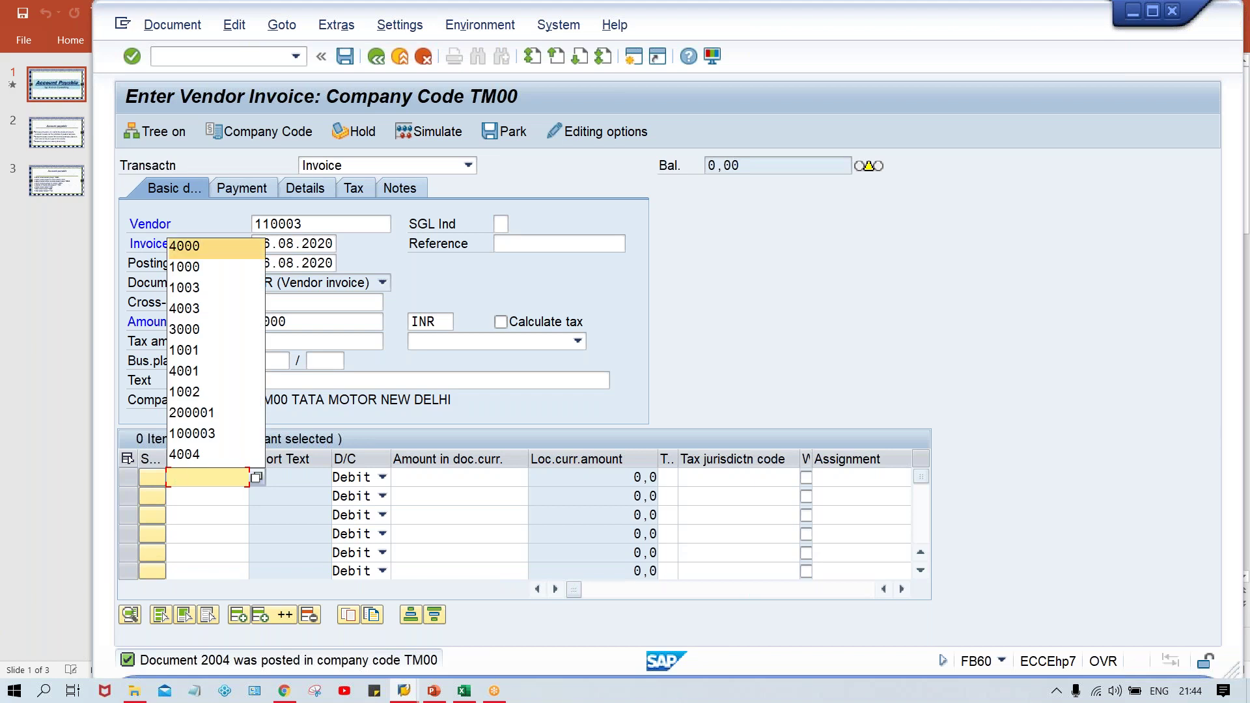
key("Return")
key("Tab")
key("Tab")
type("5000")
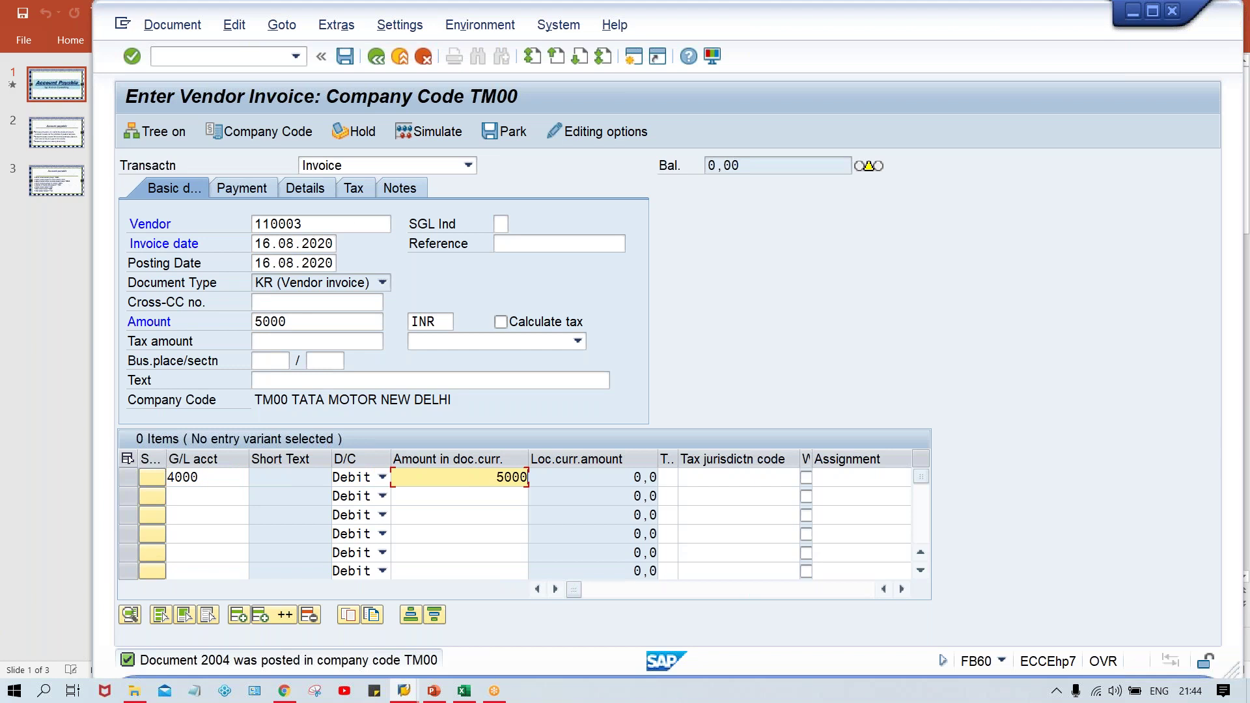
Step: Validate the entries of the fifth invoice and post it
key("Tab")
key("Tab")
key("Tab")
key("Tab")
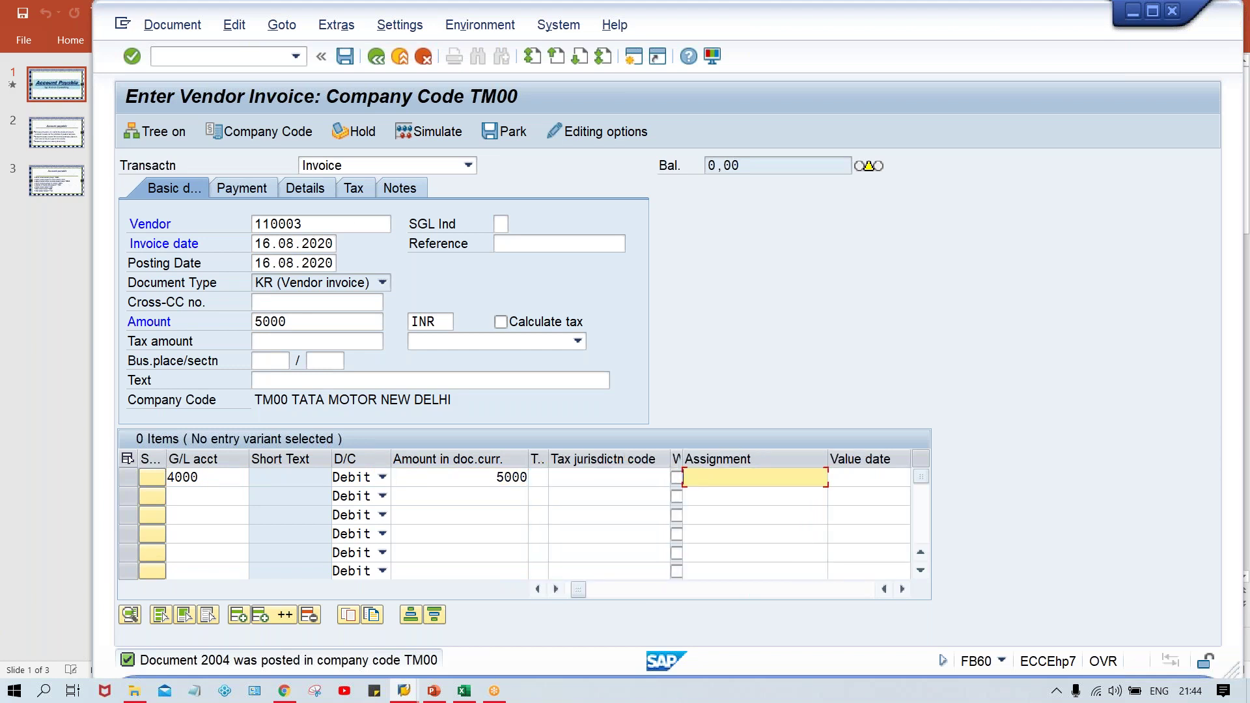
key("Return")
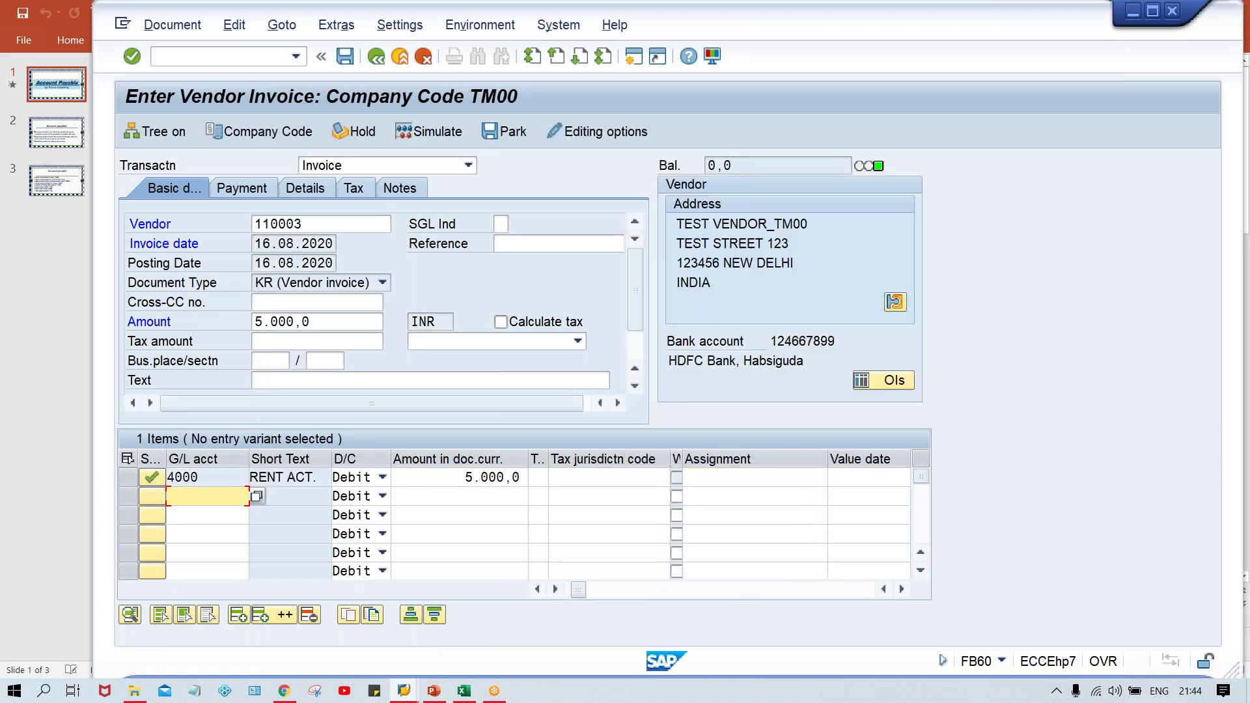
key("ctrl+s")
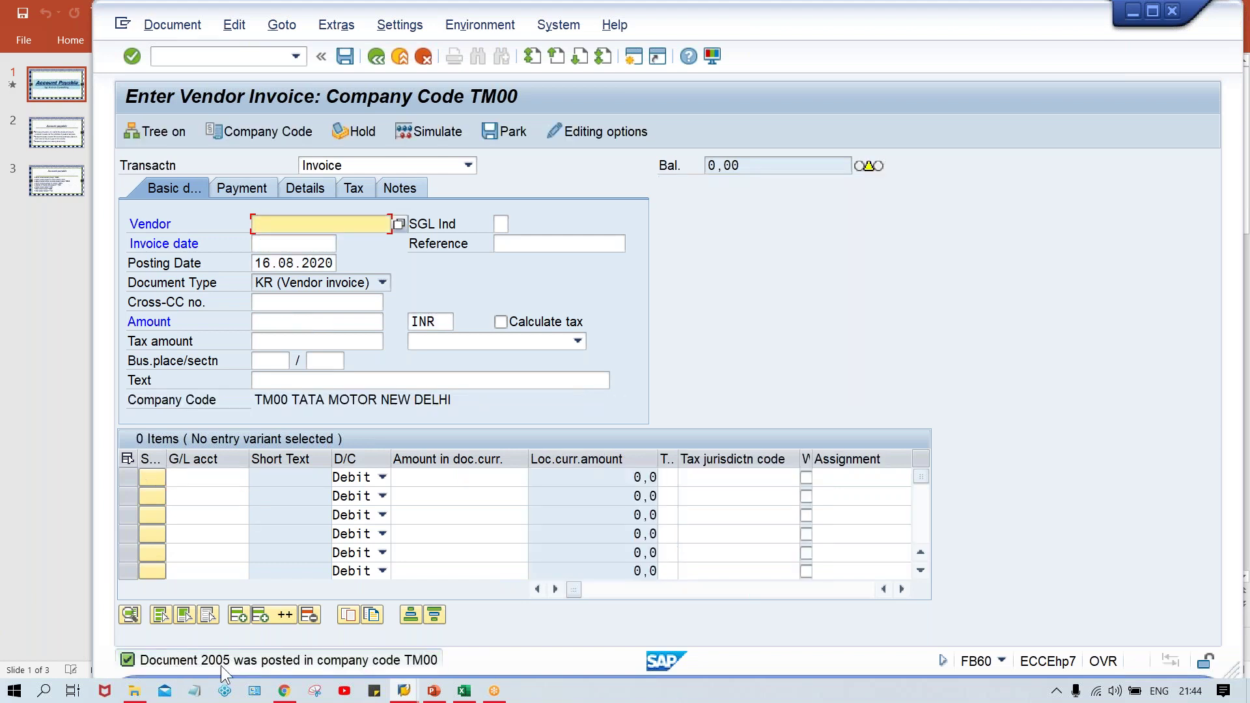
Step: Switch the transaction type from Invoice to Credit memo
left_click(361, 163)
left_click(356, 182)
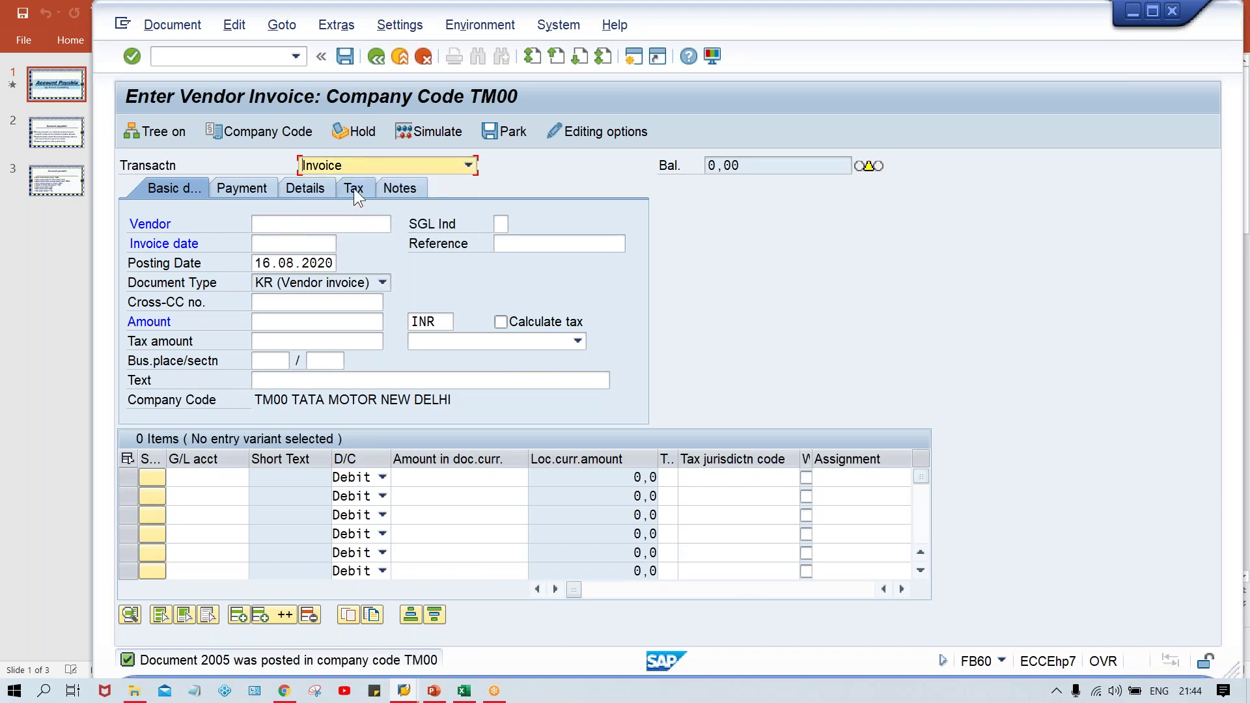
left_click(349, 161)
left_click(354, 212)
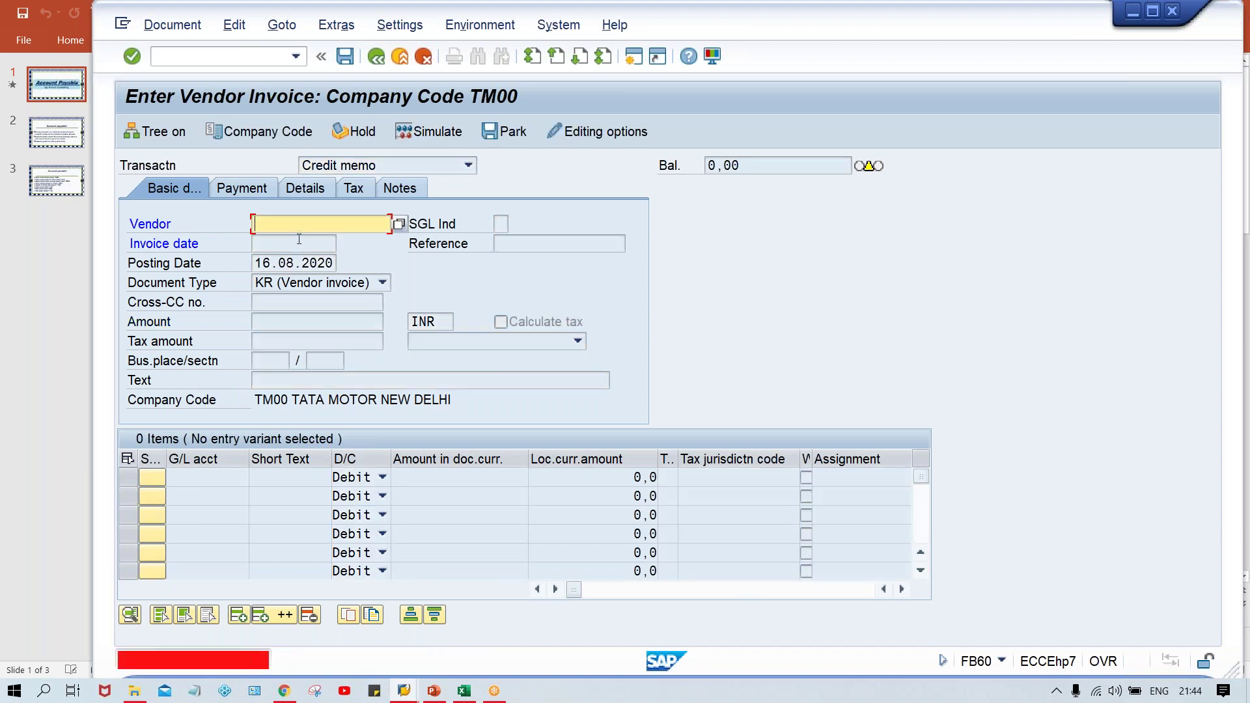
Step: Enter the same vendor and the document date 16.08.2020 for the credit memo and validate the header
key("Down")
key("Return")
key("Return")
key("space")
key("Down")
key("Return")
key("Return")
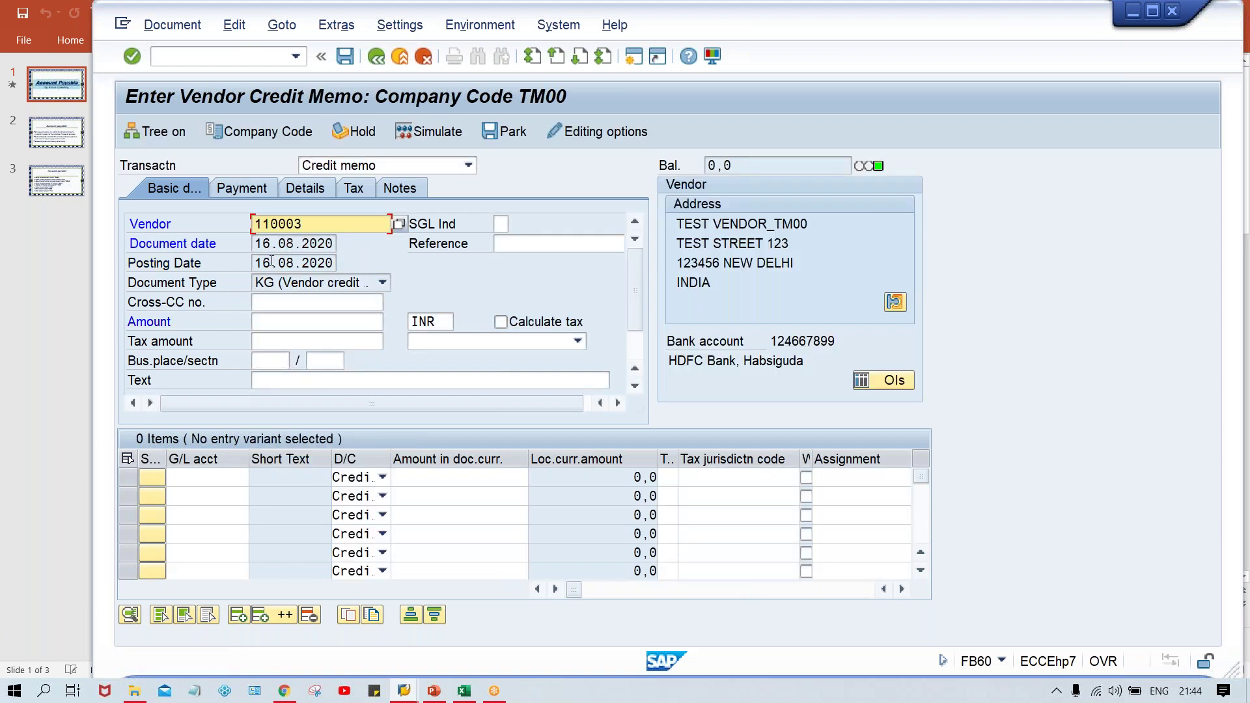
Step: Leave the unposted credit memo in FB60 and start transaction FB65 for vendor credit memos
left_click(237, 58)
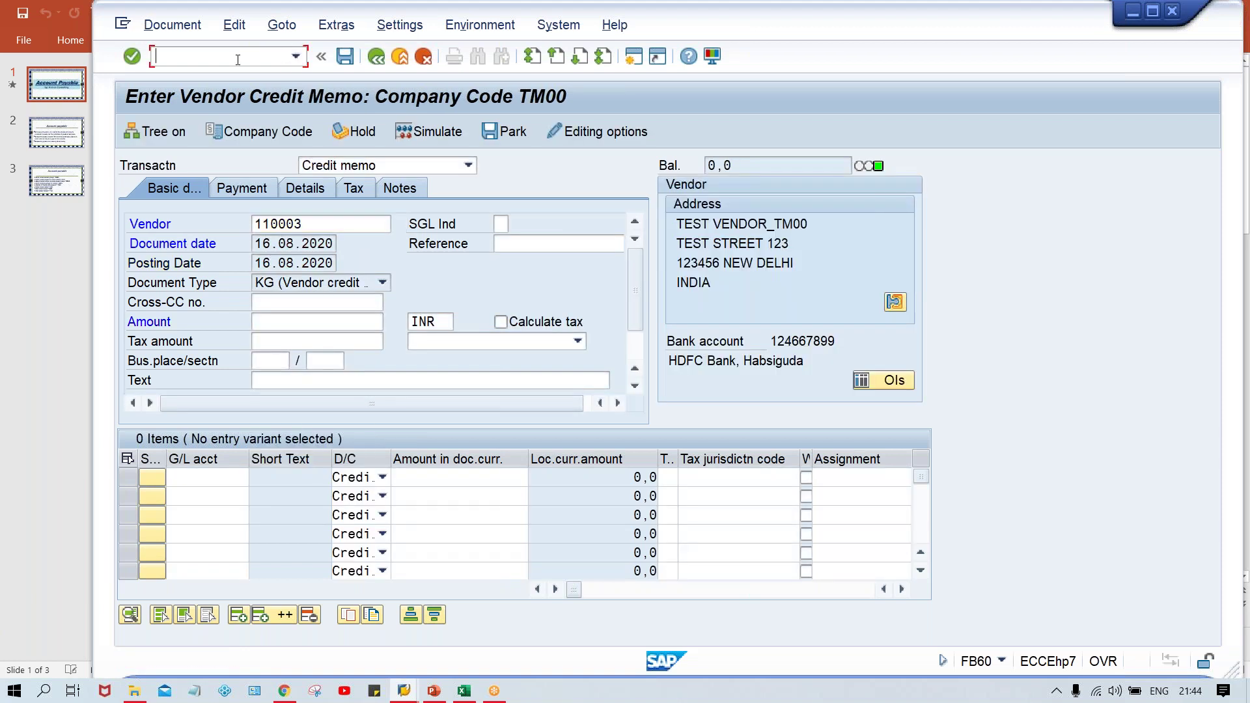
type("/NFB65")
key("Return")
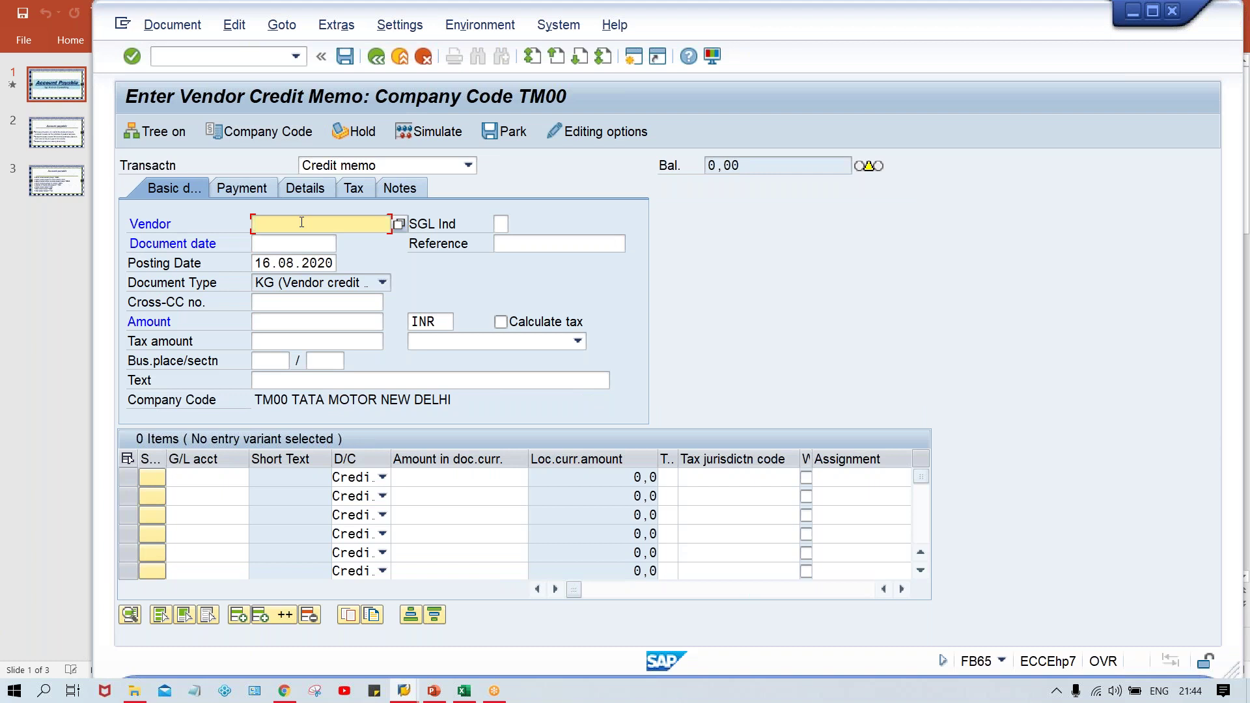
Step: Fill in the credit memo header with the same vendor, document date 16.08.2020 and an amount of 2000
left_click(301, 222)
key("Down")
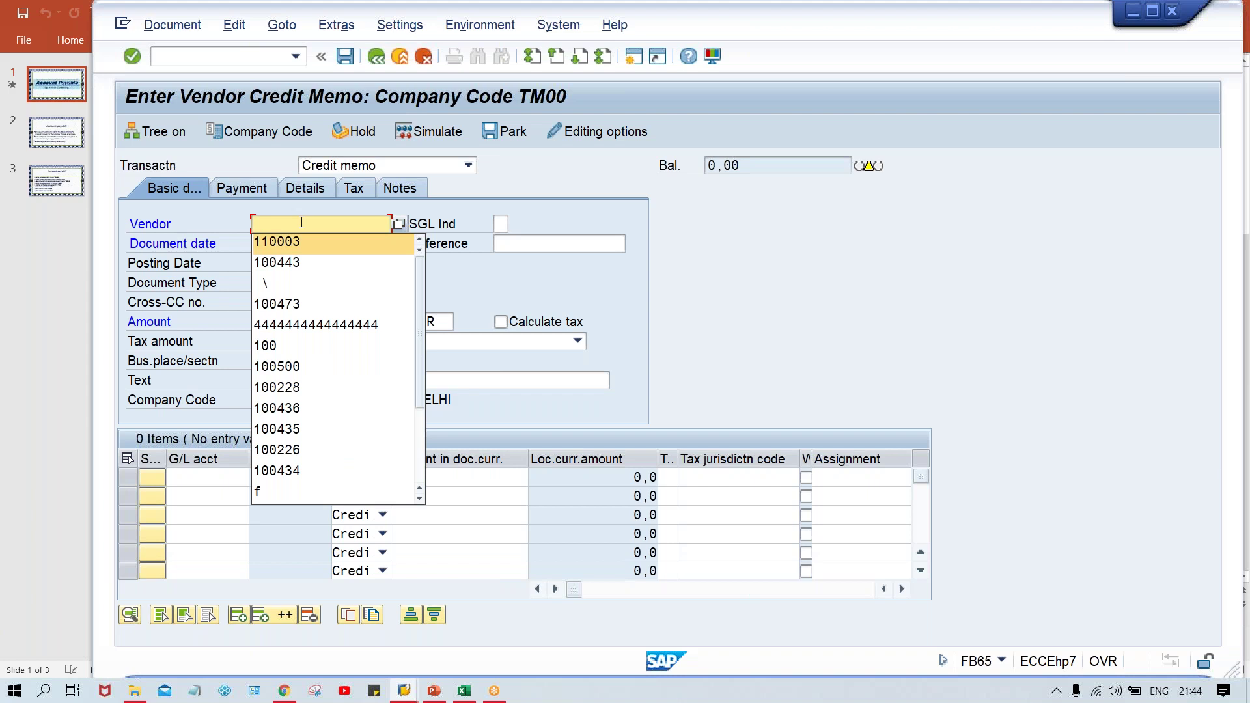
key("Return")
key("Tab")
key("Tab")
key("Down")
key("Return")
key("Tab")
key("Tab")
key("Tab")
key("Tab")
key("Tab")
type("2000")
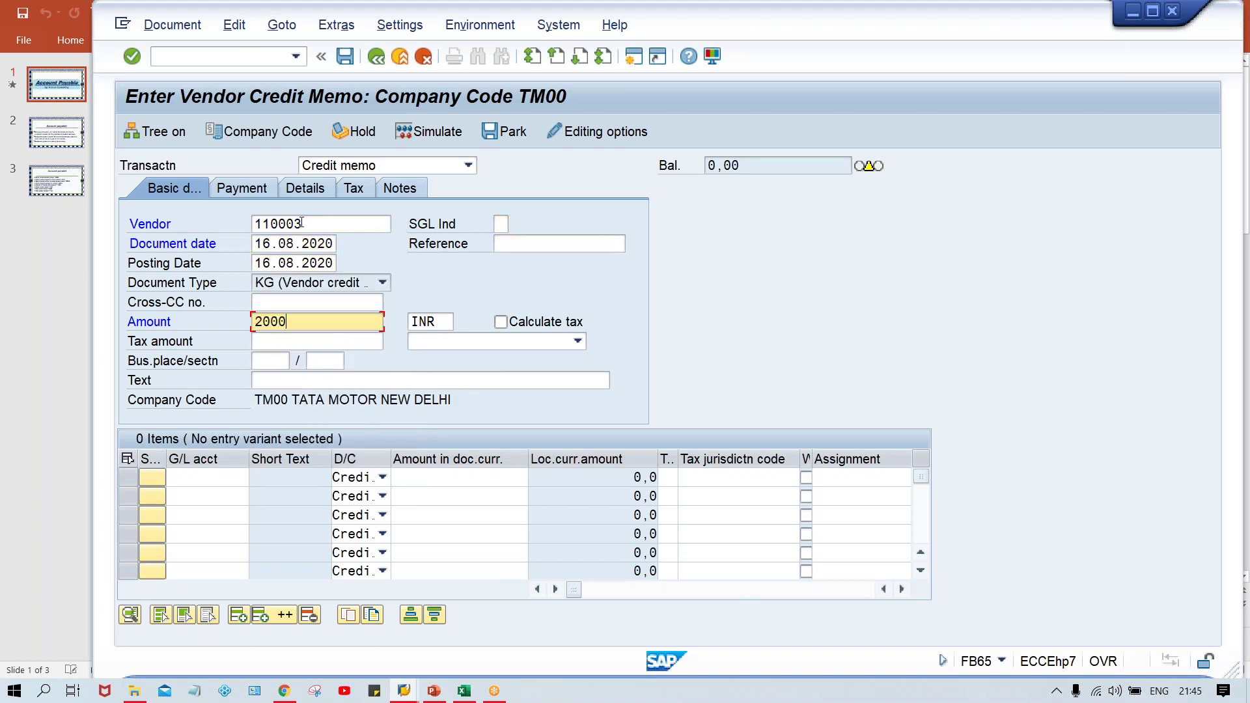
Step: Add a credit line of 2000 on G/L account 4000 to the credit memo
key("ctrl+Tab")
key("Tab")
key("Down")
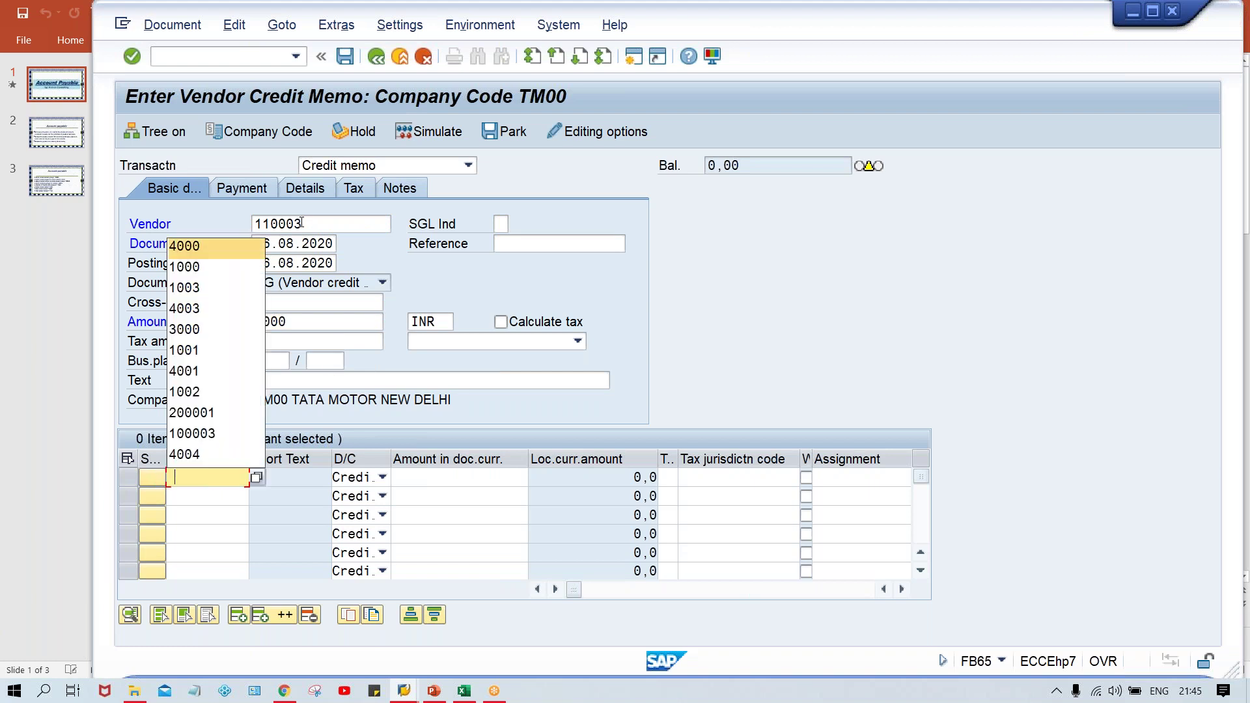
key("Return")
key("Tab")
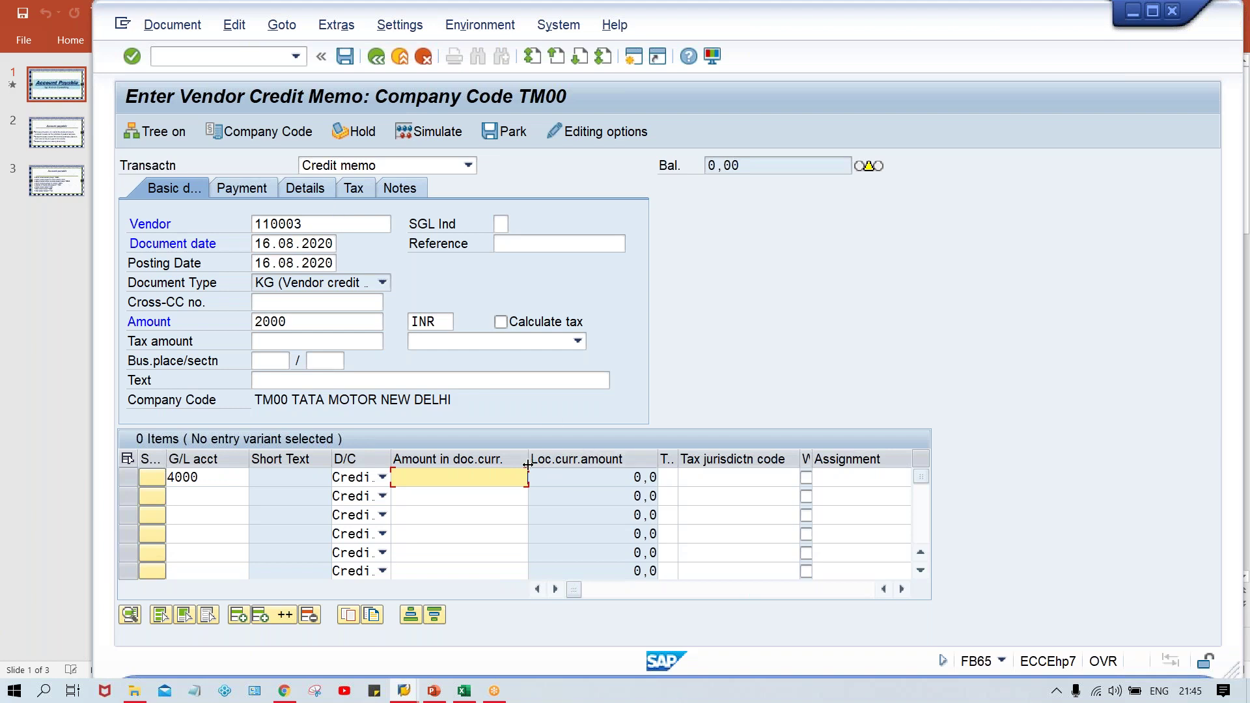
type("2000")
Step: Enter the line item text "CM for 2005" and post the credit memo
key("Tab")
key("Tab")
key("Tab")
key("Tab")
key("Tab")
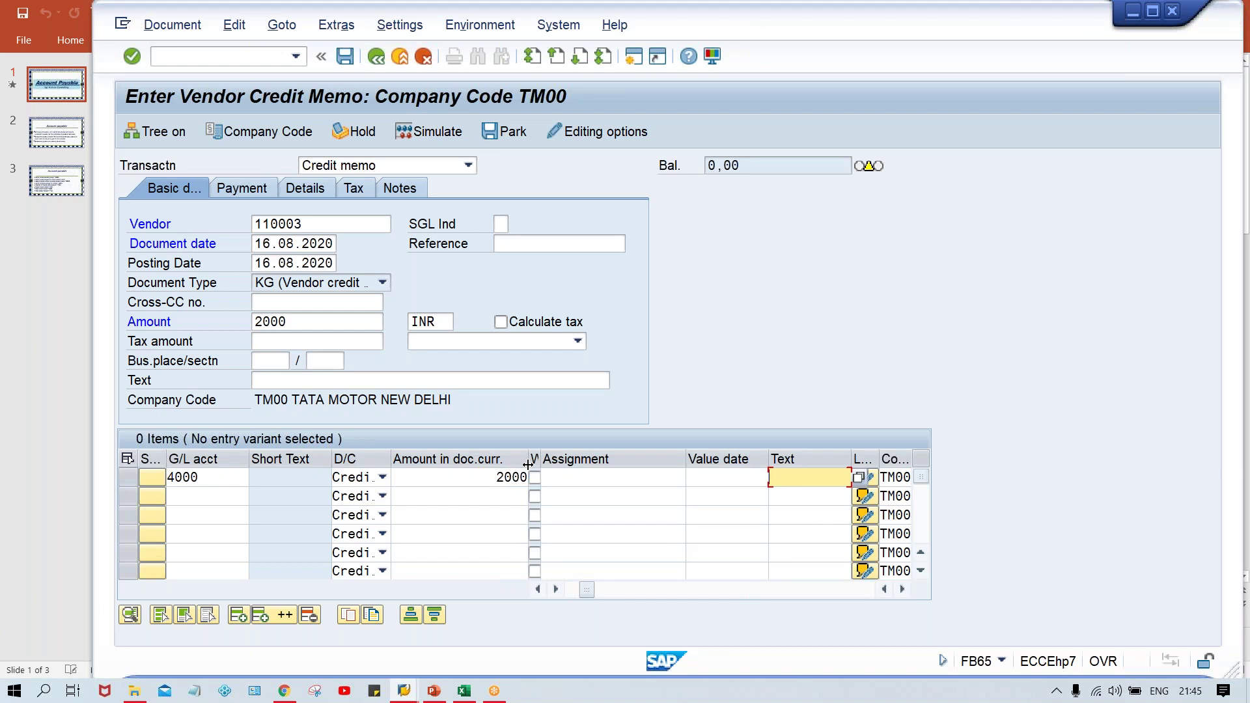
type("CM")
key("Caps_Lock")
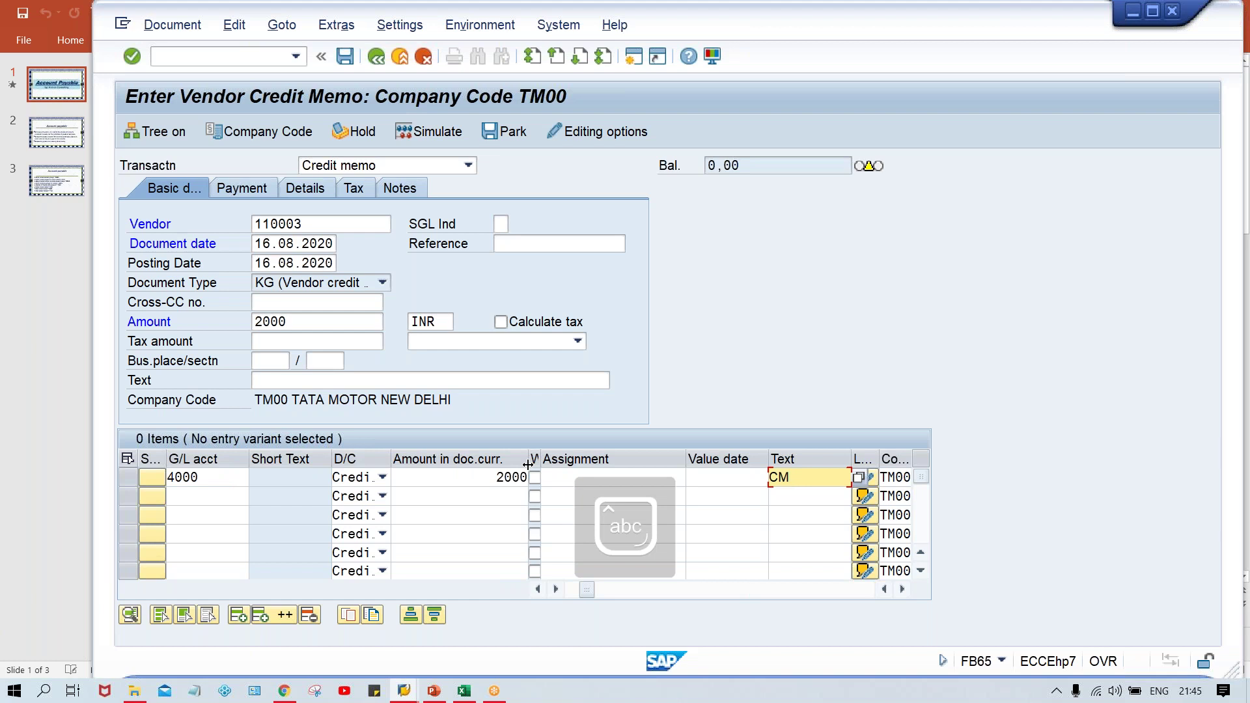
type("for")
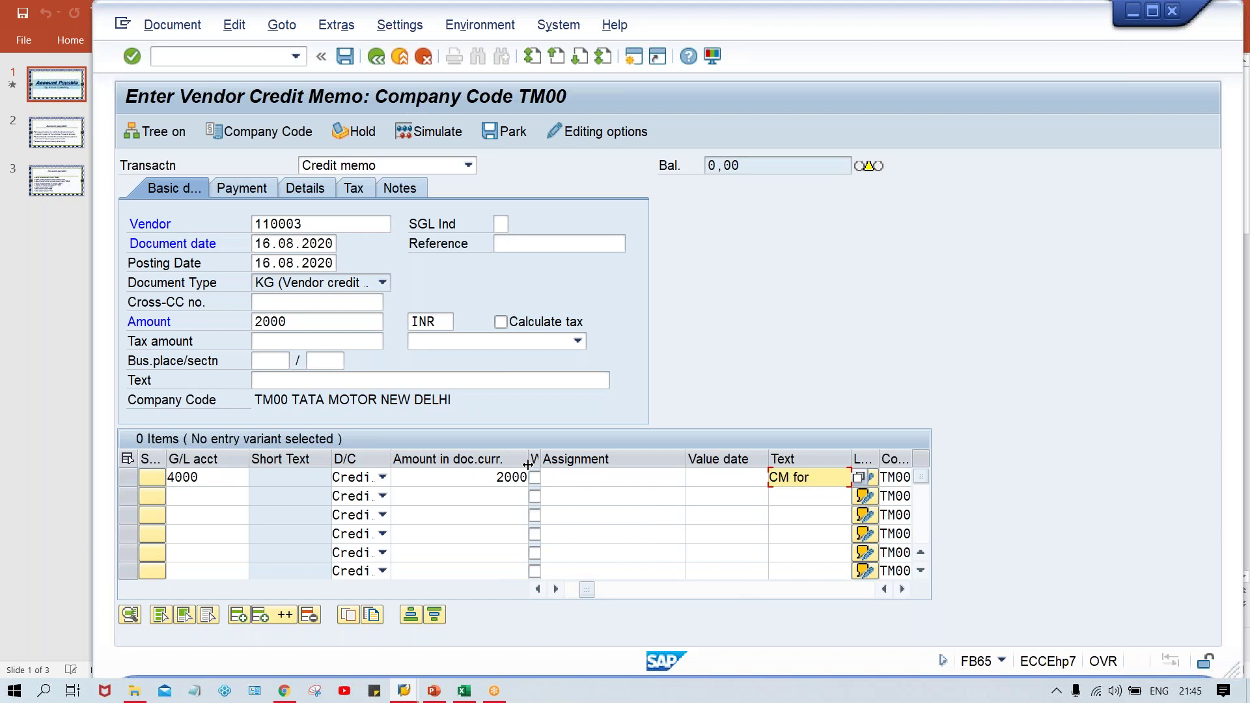
type(" 2005")
key("Return")
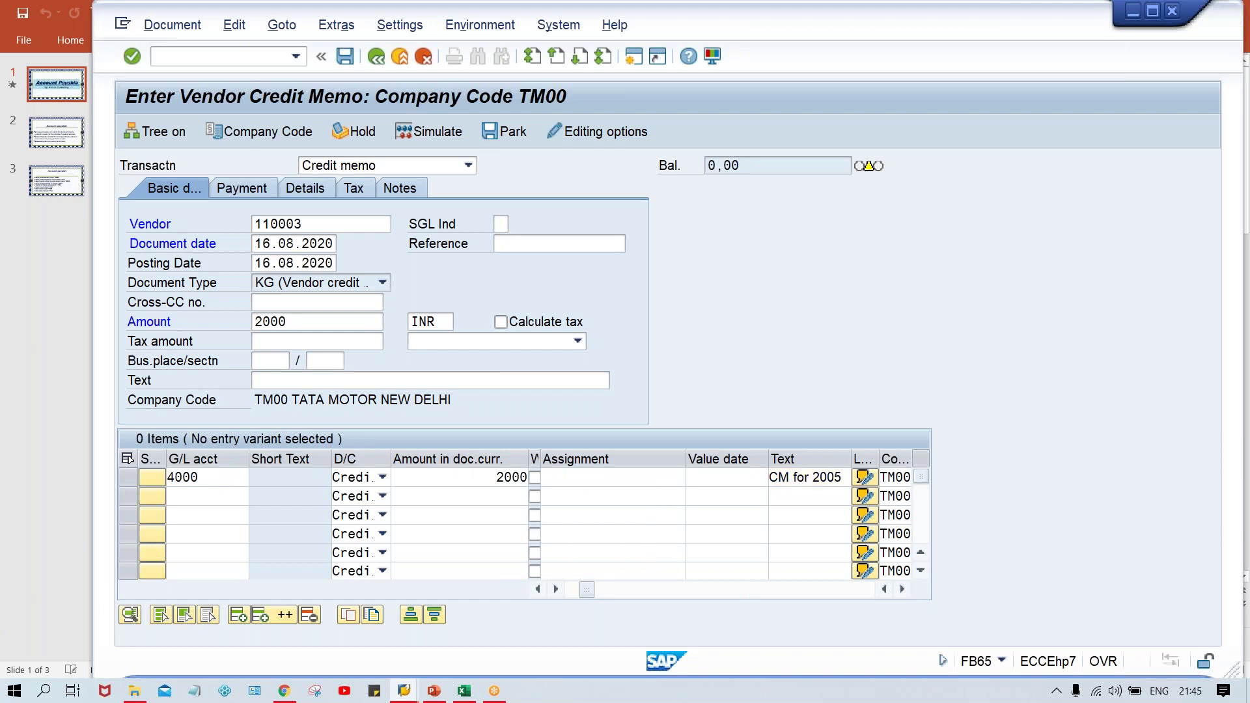
key("ctrl+s")
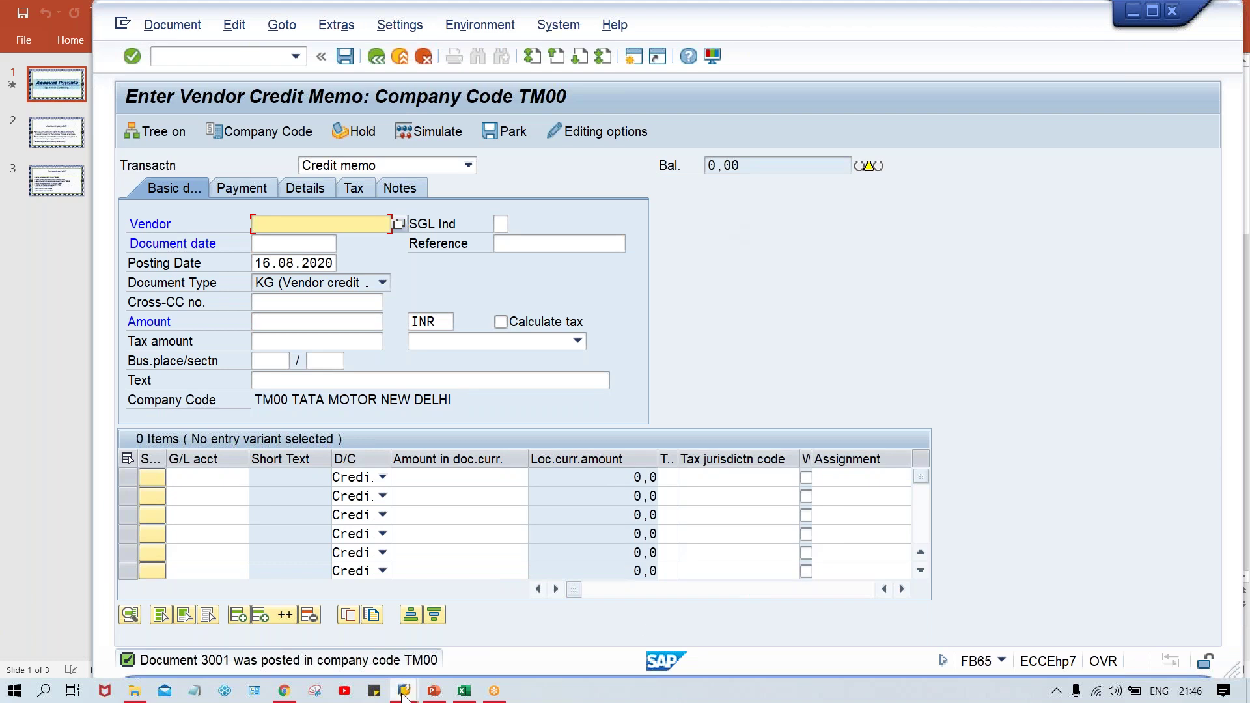
Step: Switch to the Vendor Line Item Display session, refresh the vendor's list and rerun its selection for all items
mouse_move(404, 695)
mouse_move(705, 635)
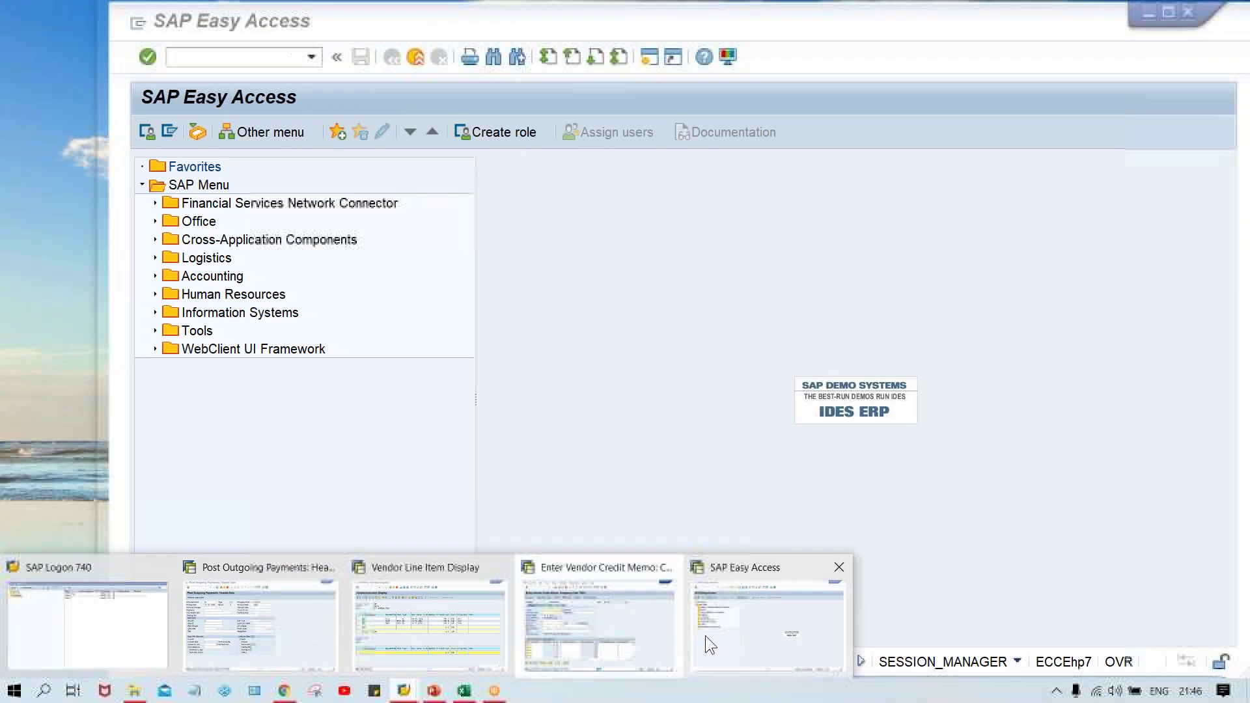
mouse_move(217, 621)
left_click(367, 634)
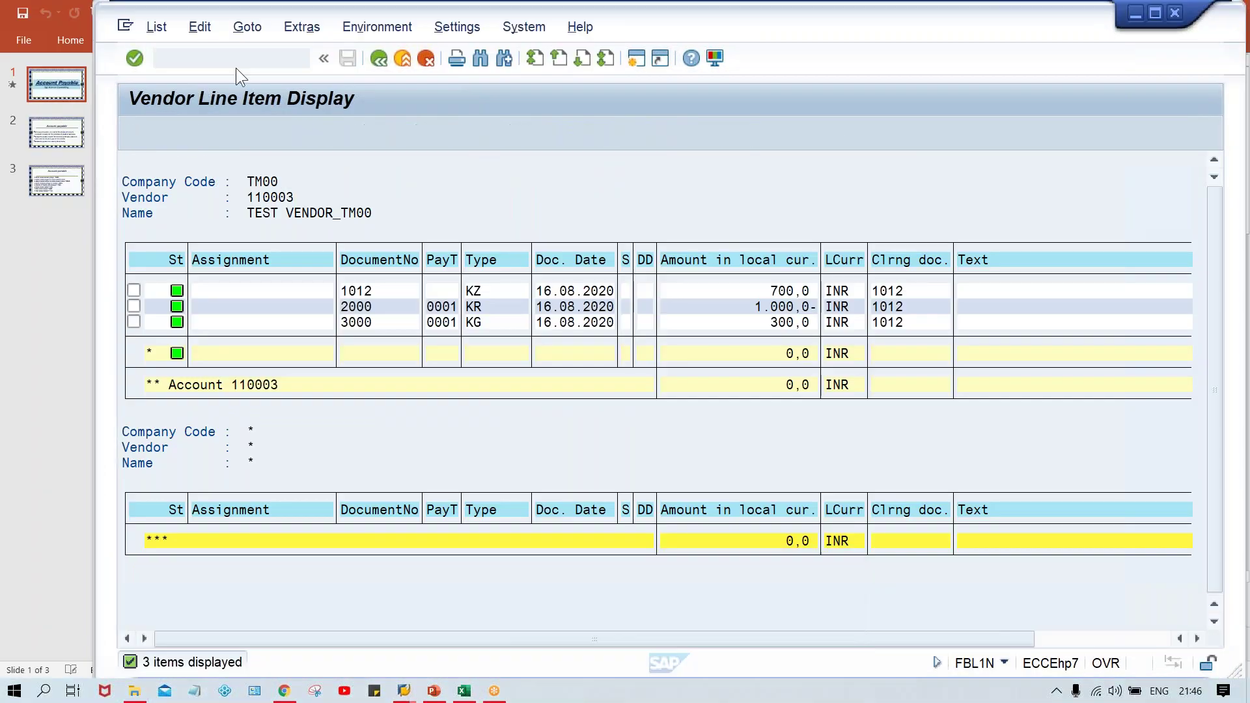
left_click(155, 28)
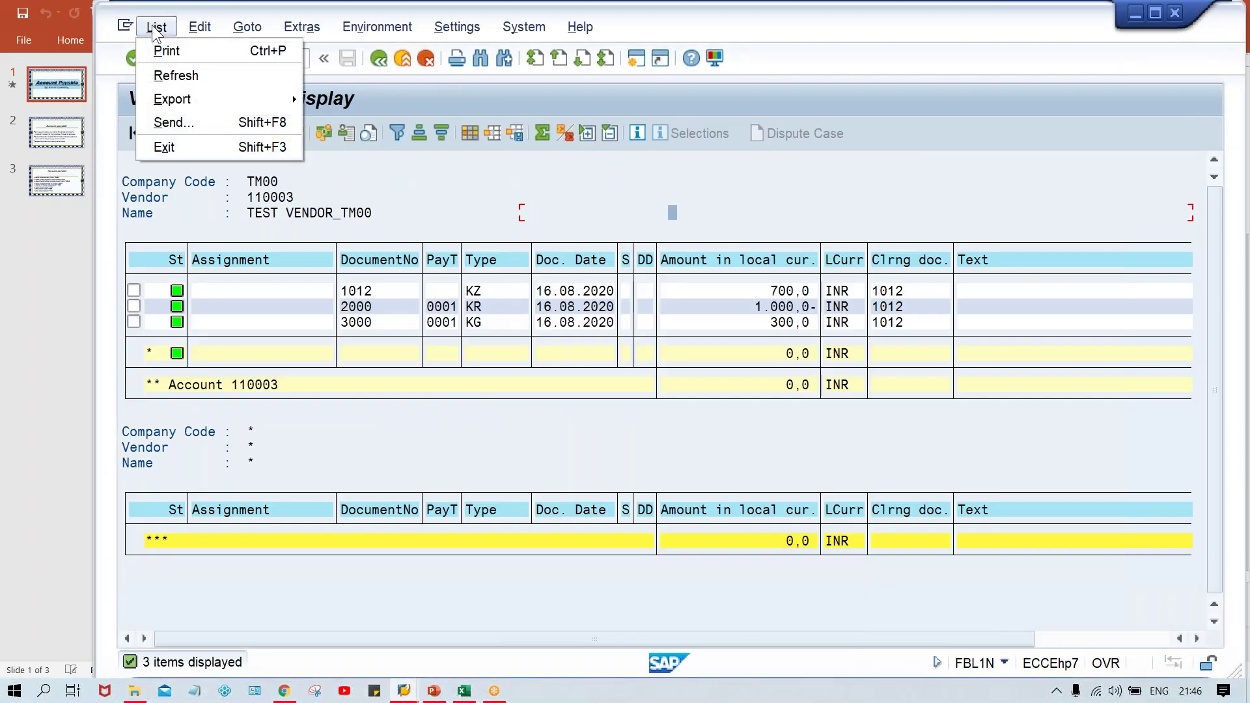
left_click(167, 76)
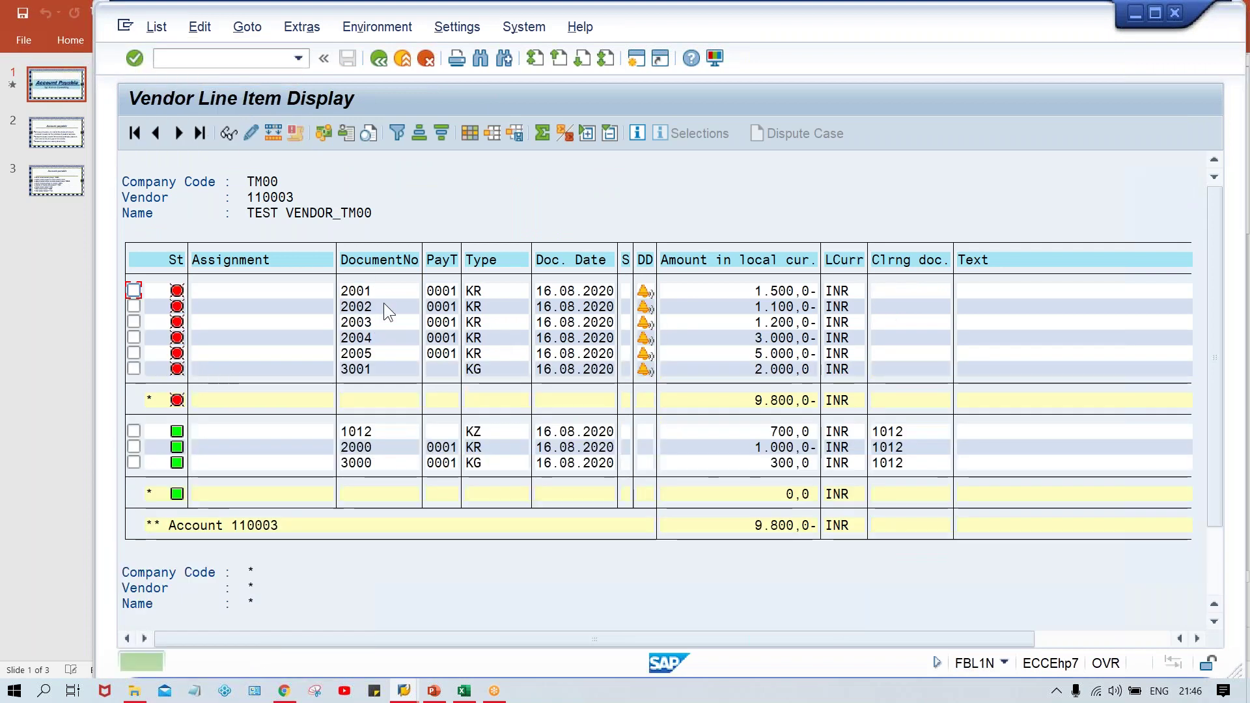
left_click(378, 58)
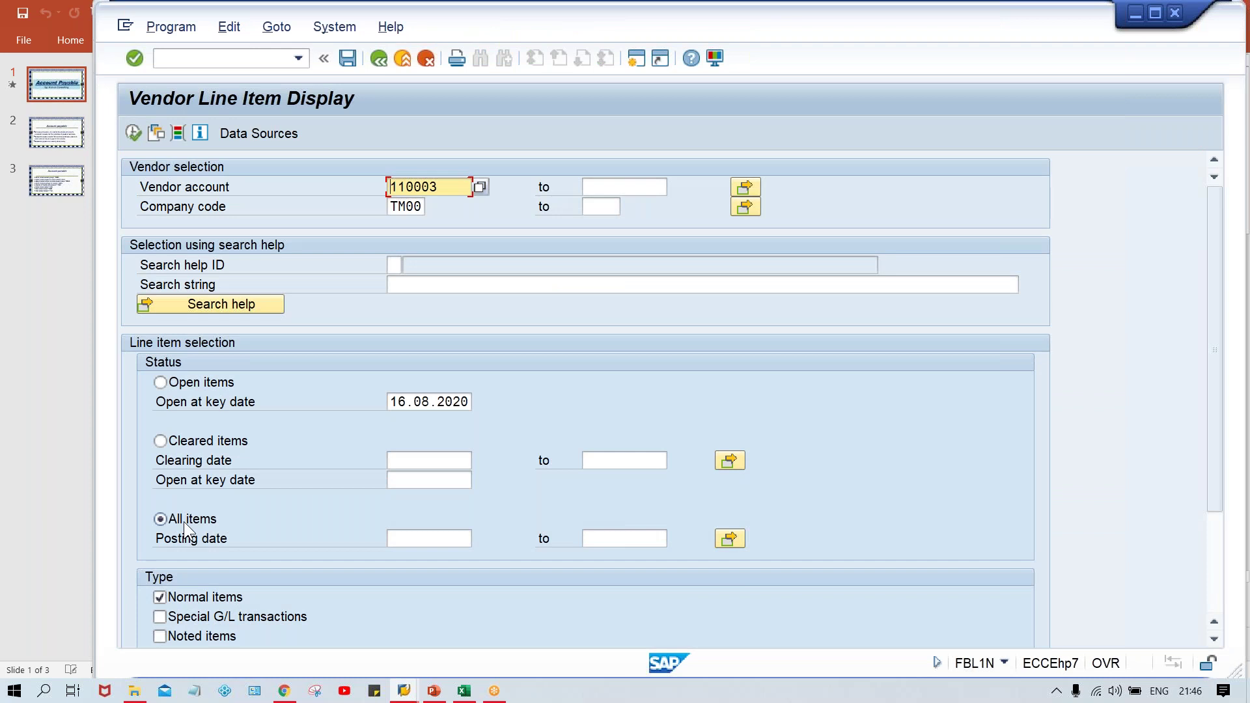
left_click(134, 132)
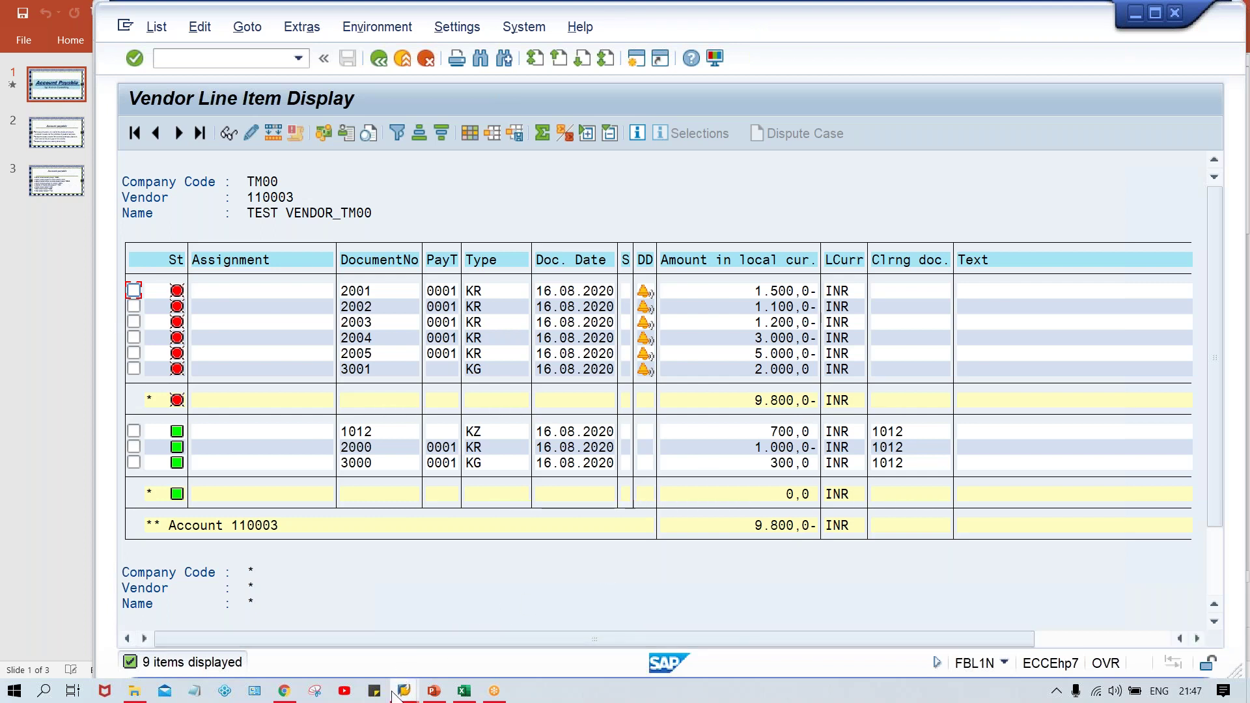
Step: Switch to the Post Outgoing Payments session (F-53) and set the document date to 16.08.2020
left_click(395, 692)
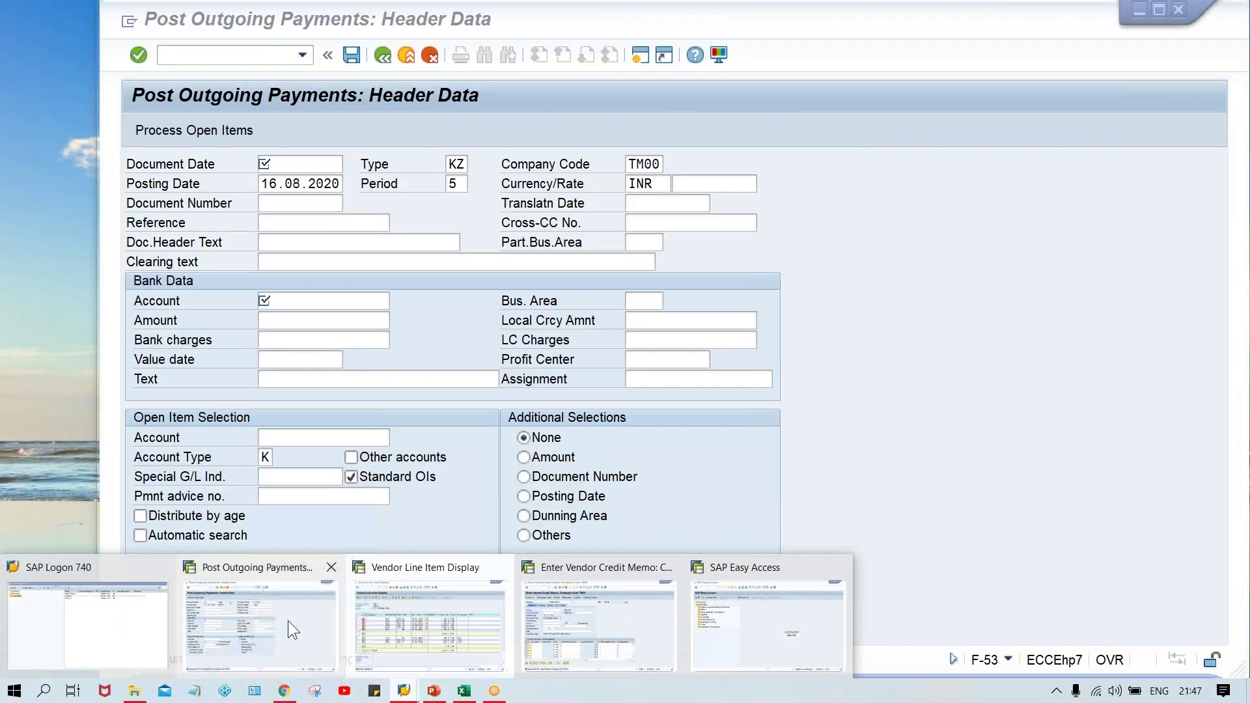
left_click(288, 619)
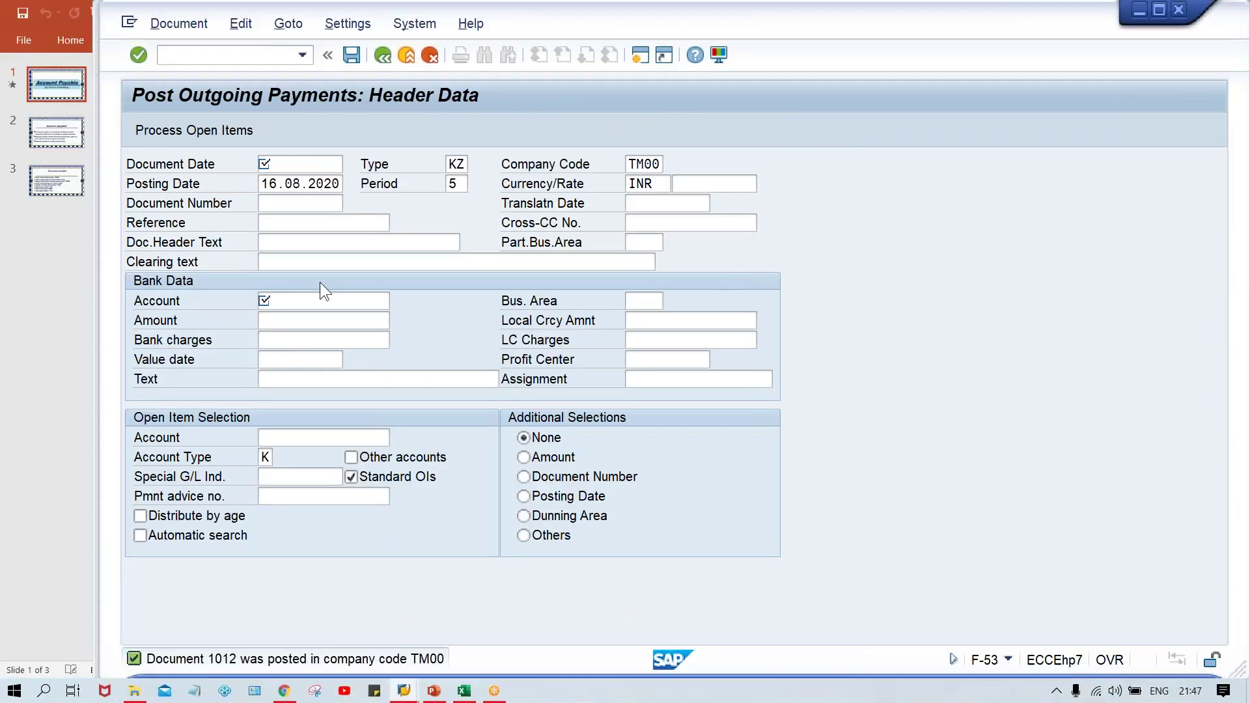
left_click(233, 58)
key("Return")
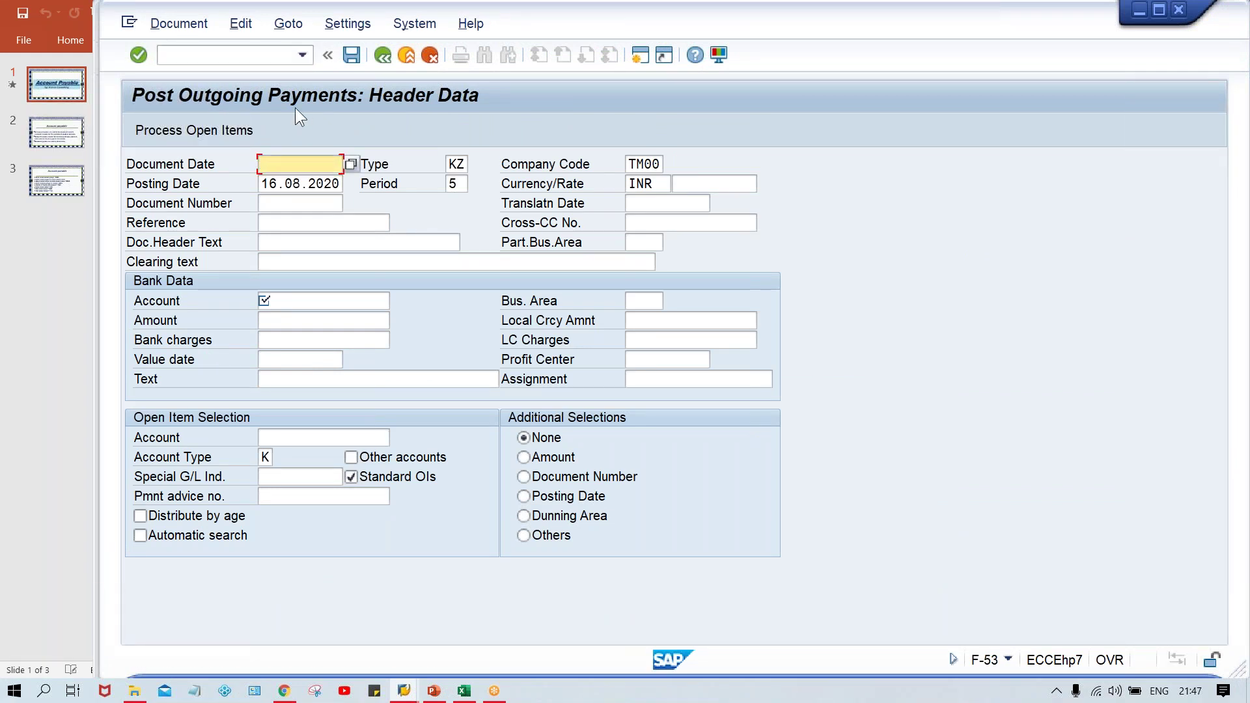
key("Down")
key("Down")
key("Return")
key("Return")
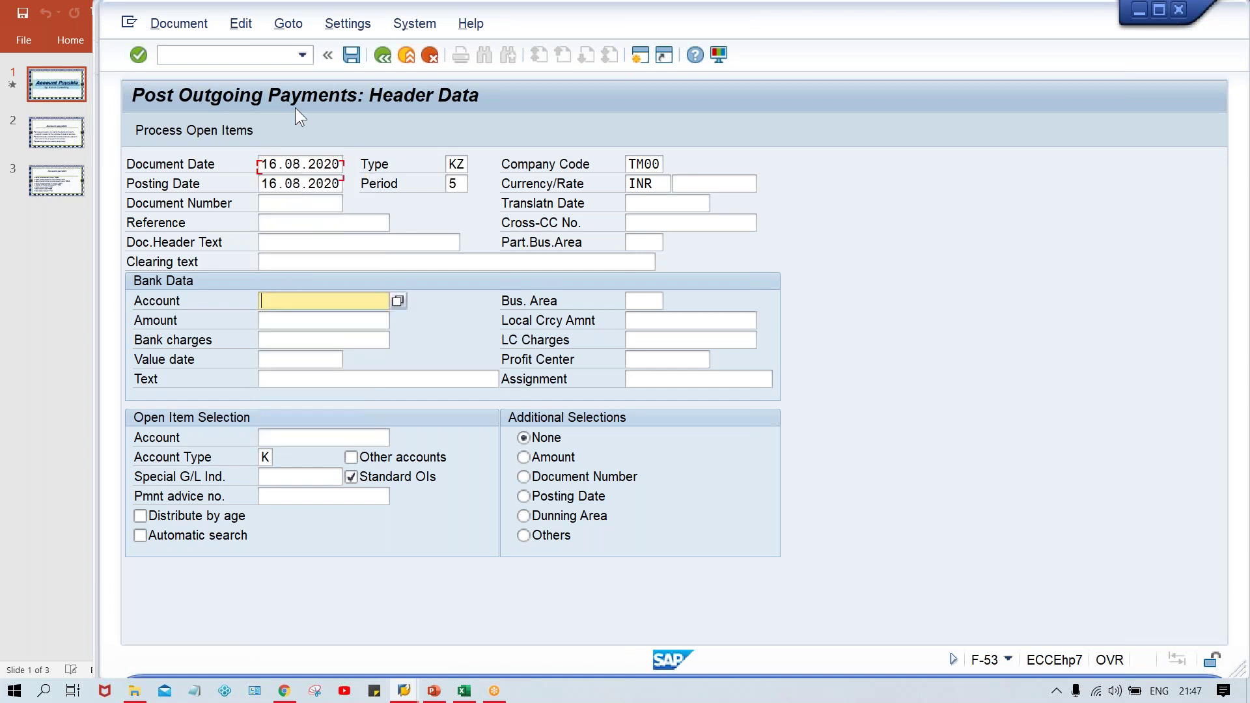
Step: Set the bank data account of the outgoing payment to 1000
key("Down")
key("Down")
key("Return")
key("Tab")
key("Tab")
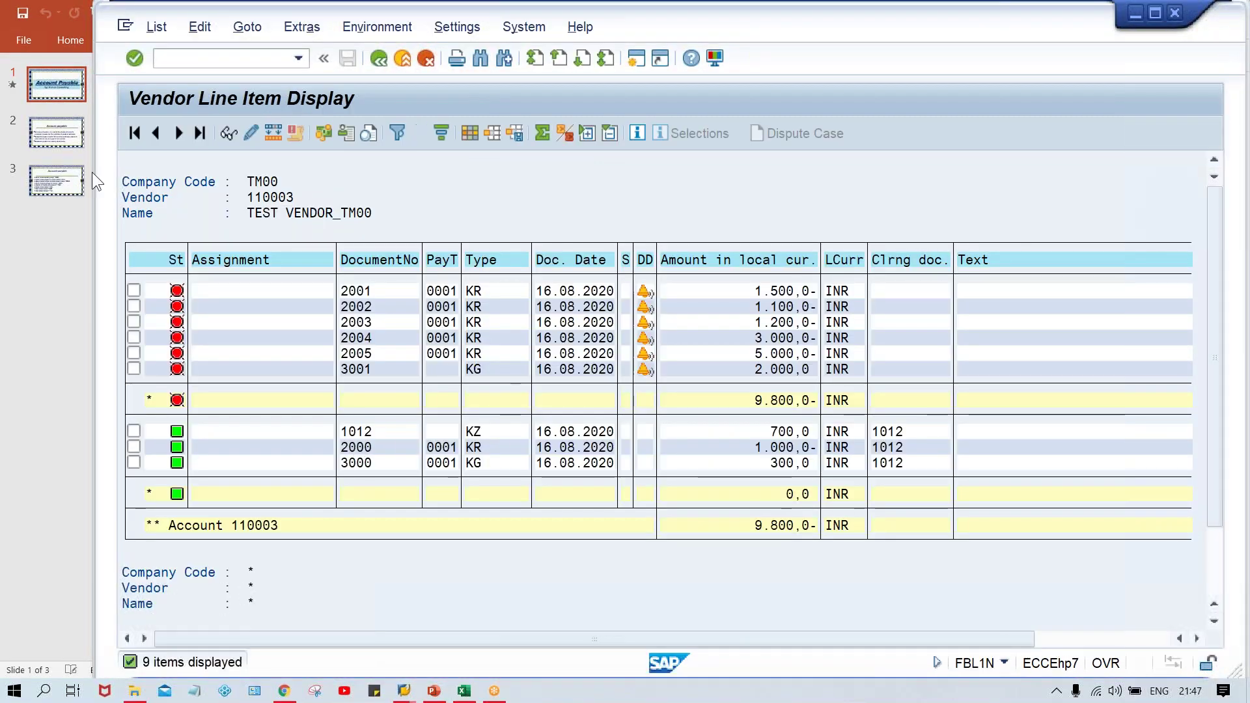
Step: Check the amounts of the second and third open invoices in the vendor list and enter 2300 as the payment amount
left_click(360, 308)
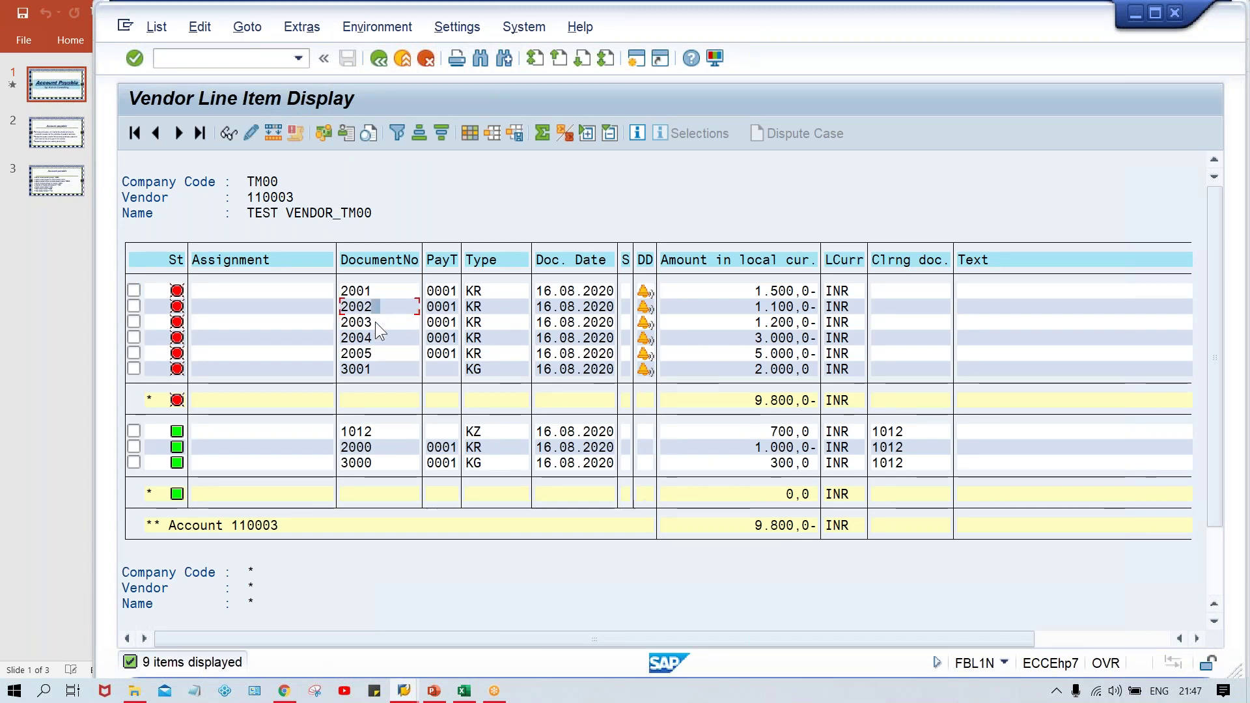
left_click(750, 307)
left_click(749, 322)
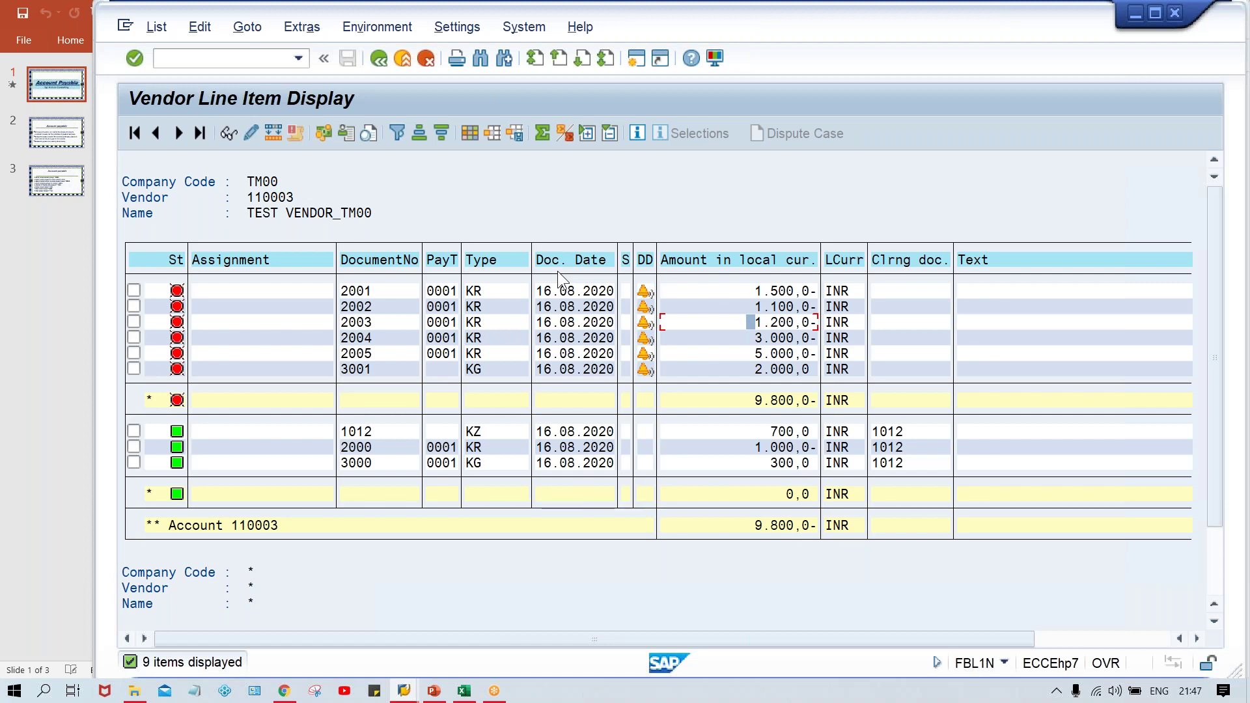
key("alt+Tab")
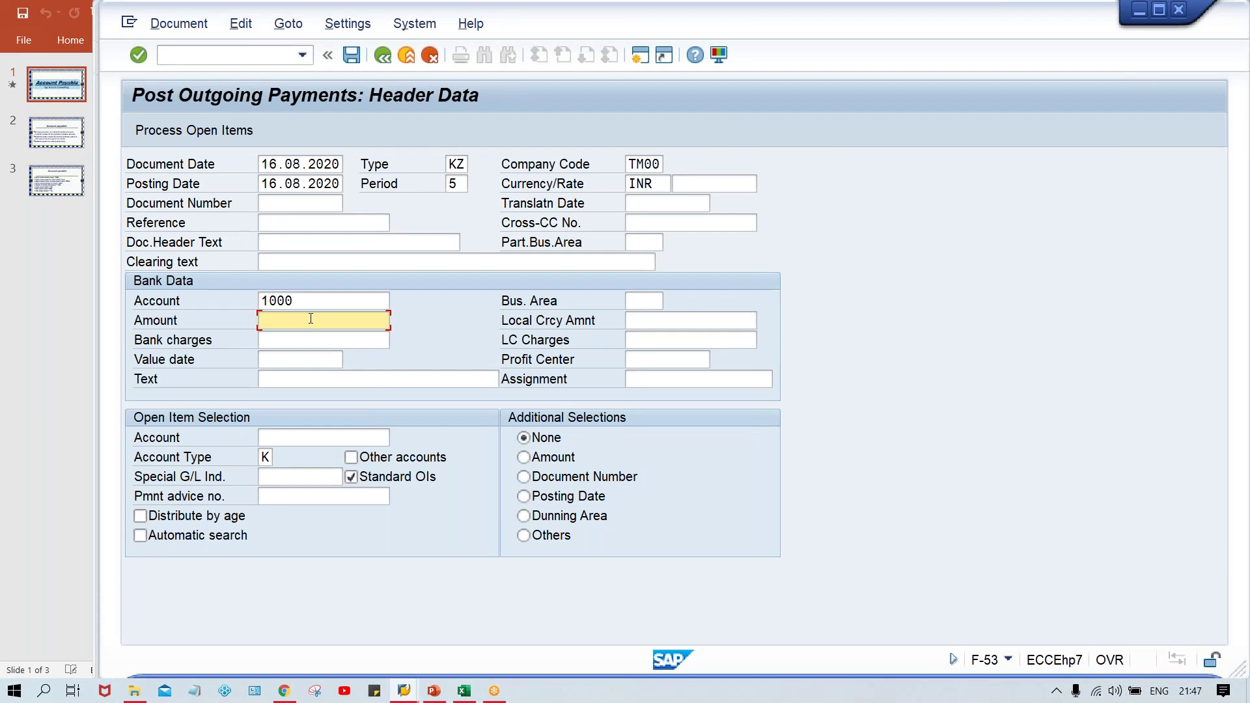
key("alt+Tab")
type("230")
Step: Switch to the Excel workbook, enter 124546 in G11 and 124570 in G12, and compare the two values
left_click(464, 690)
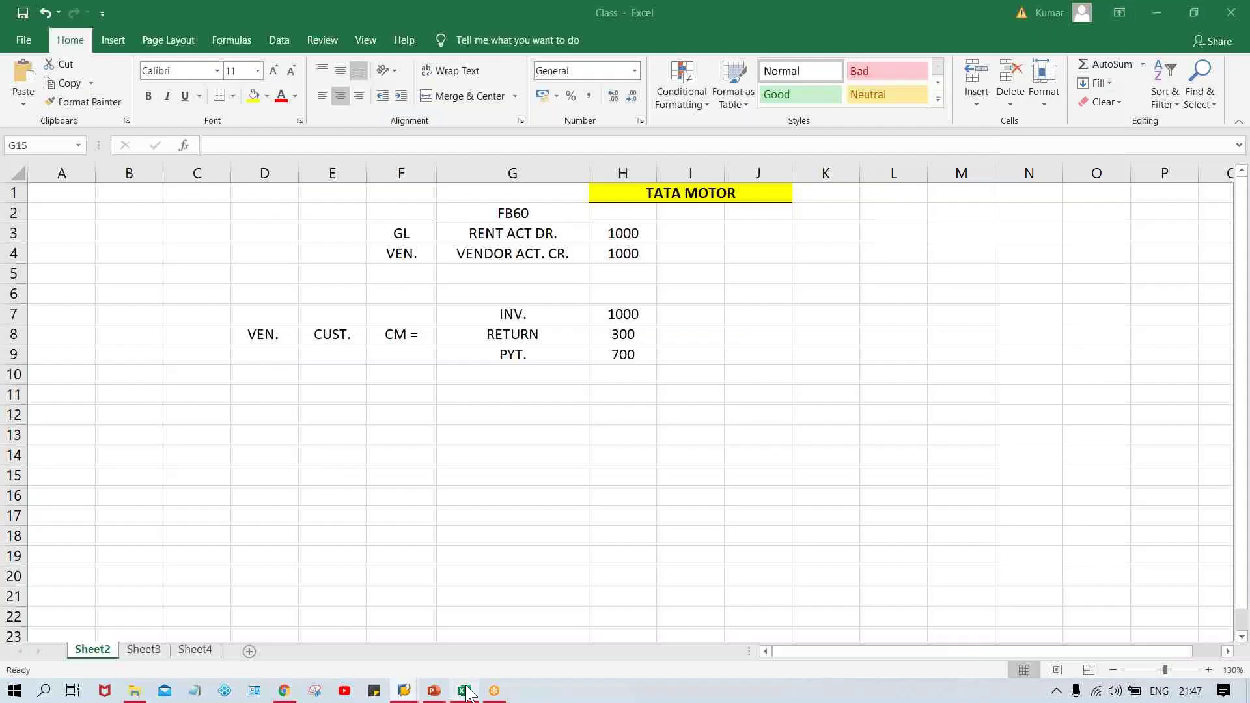
left_click(479, 399)
type("12454656")
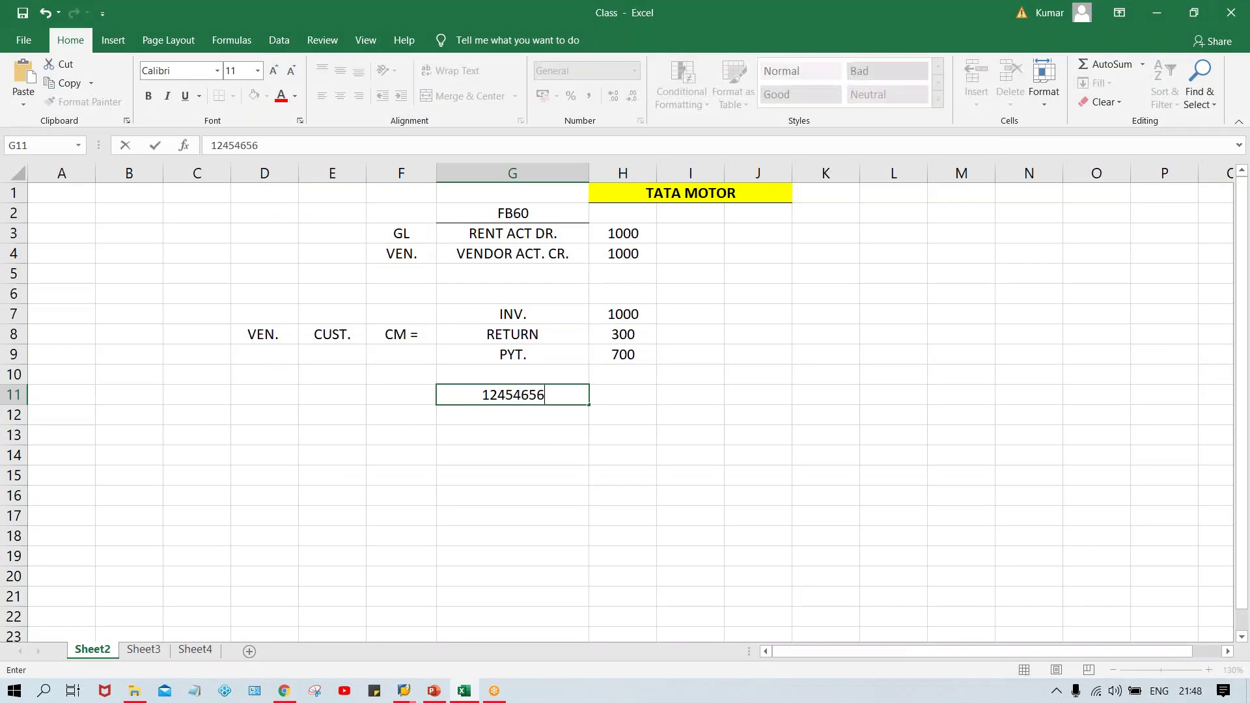
key("BackSpace")
key("BackSpace")
type(".00")
key("Return")
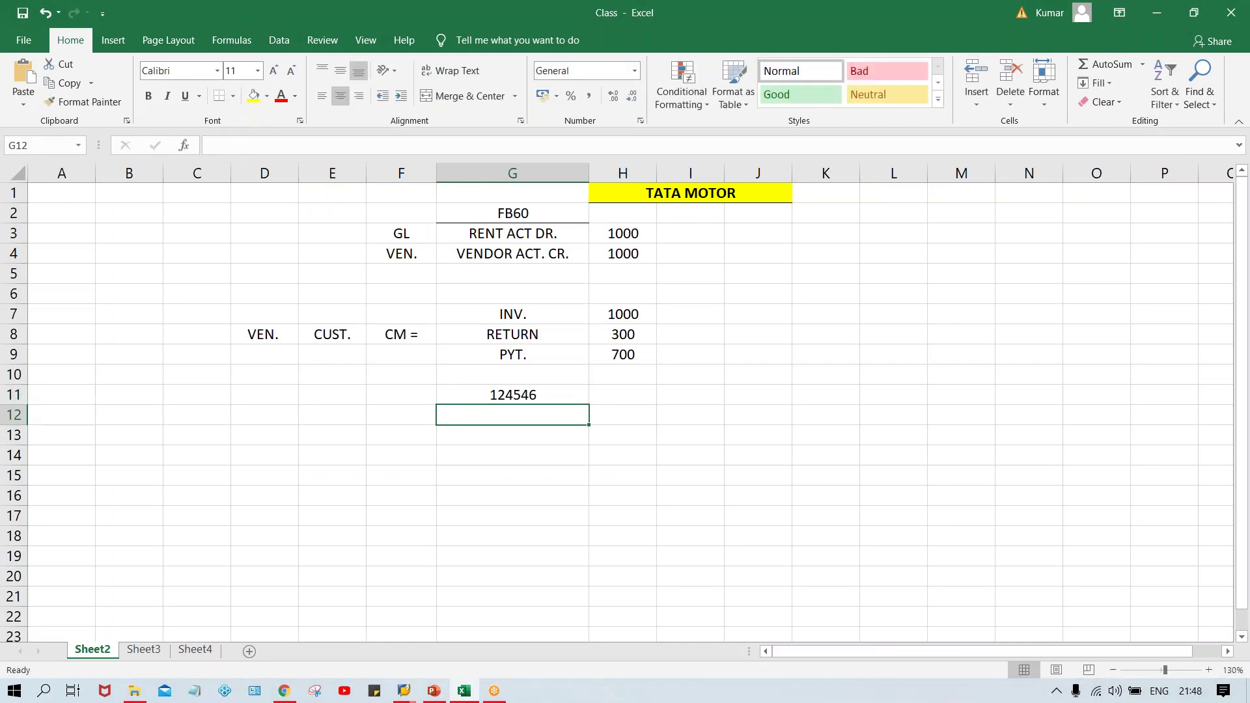
type("12457")
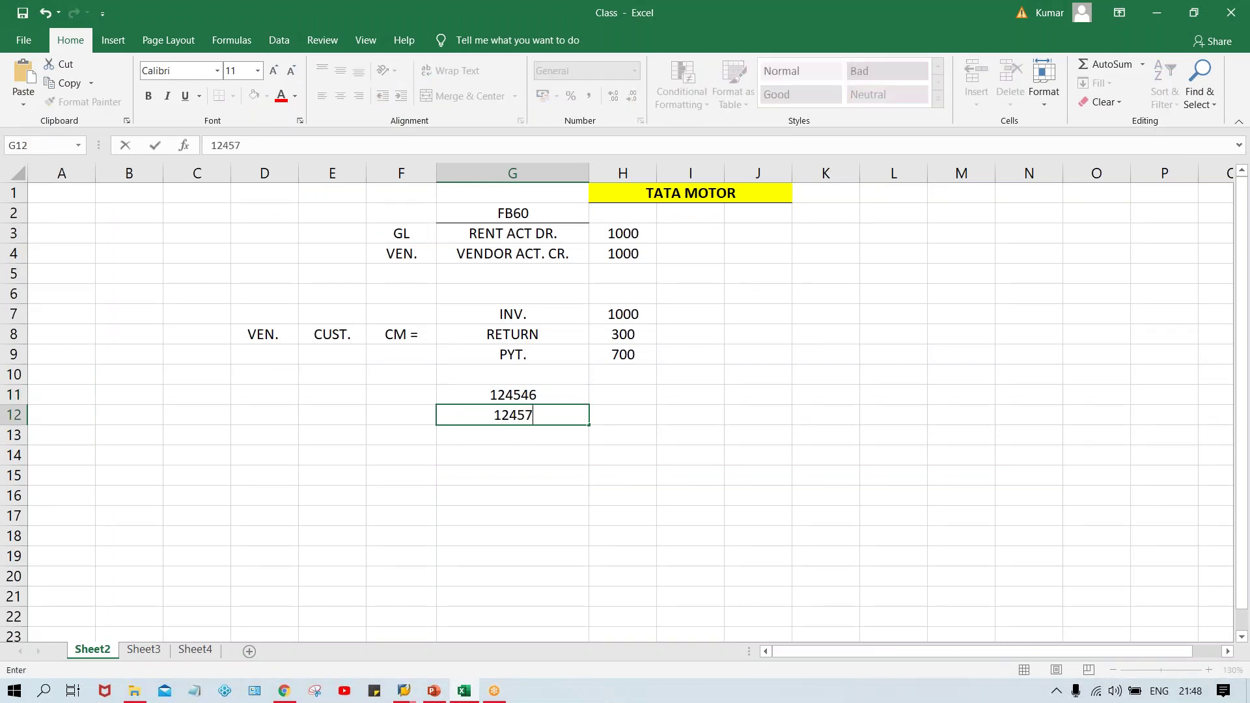
type("0")
key("Return")
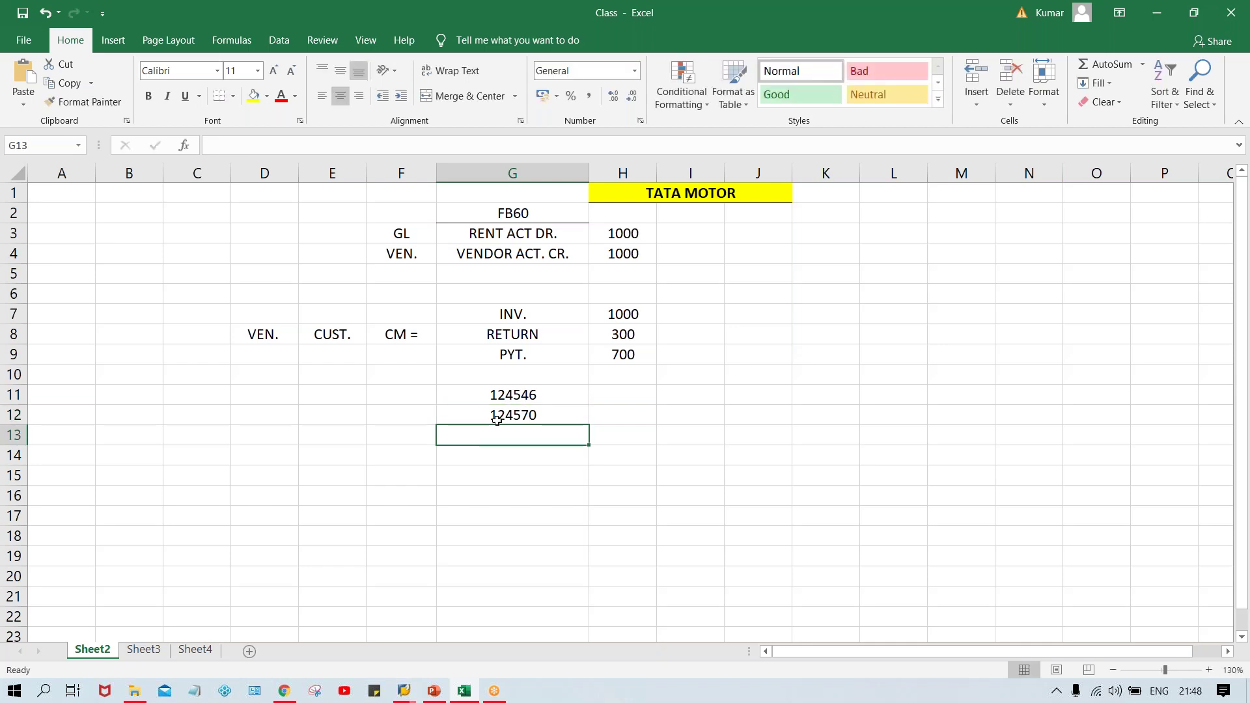
left_click(513, 393)
left_click(498, 420)
left_click(480, 401)
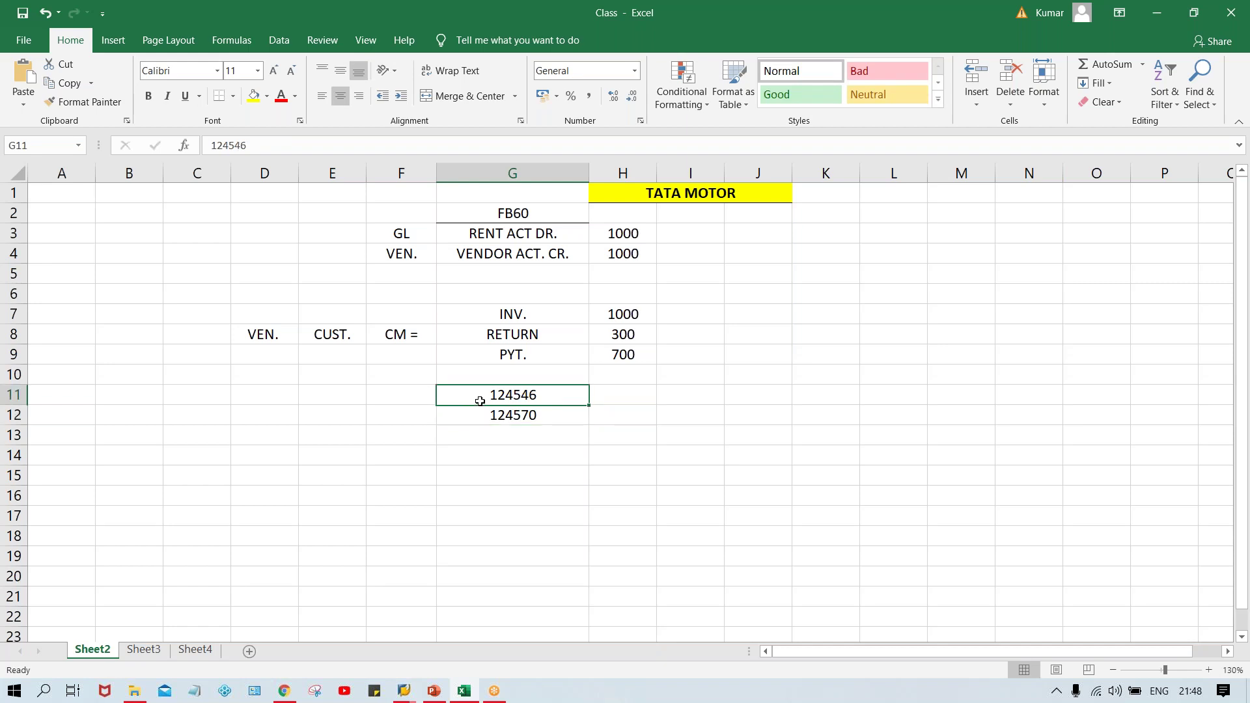
Step: Switch back to the Post Outgoing Payments session (F-53) and set the bank data amount to 1
key("alt+Tab")
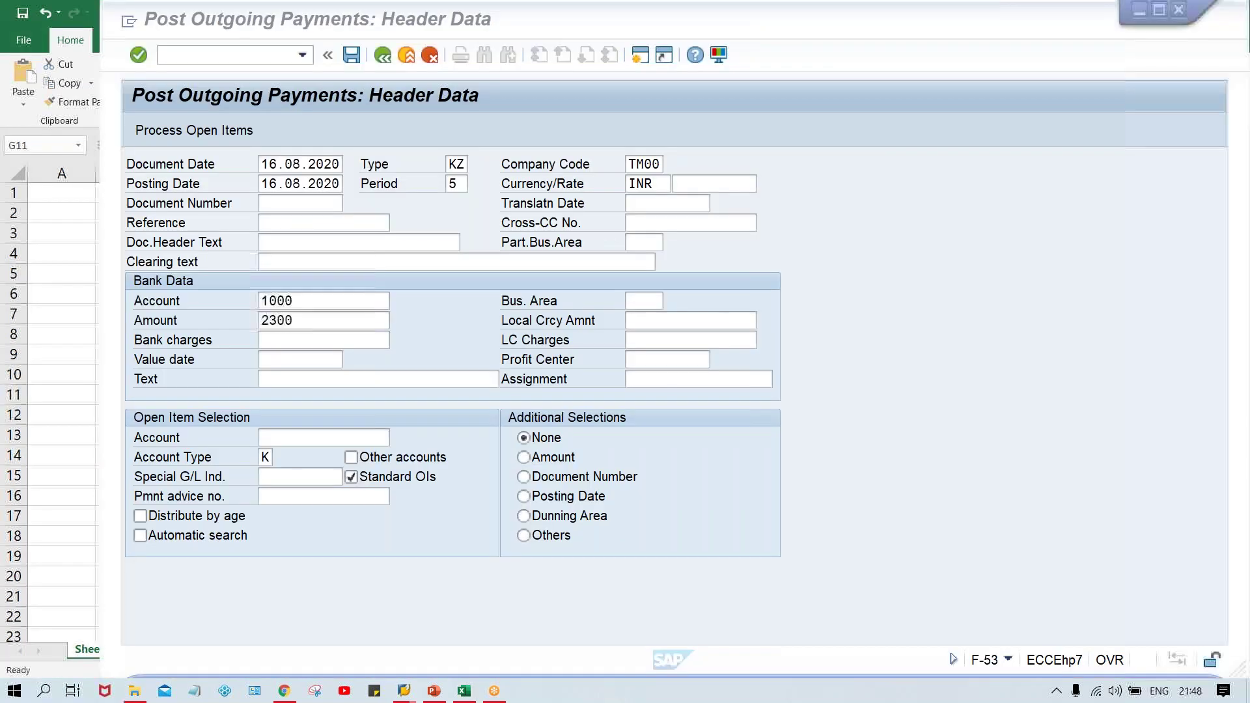
double_click(309, 320)
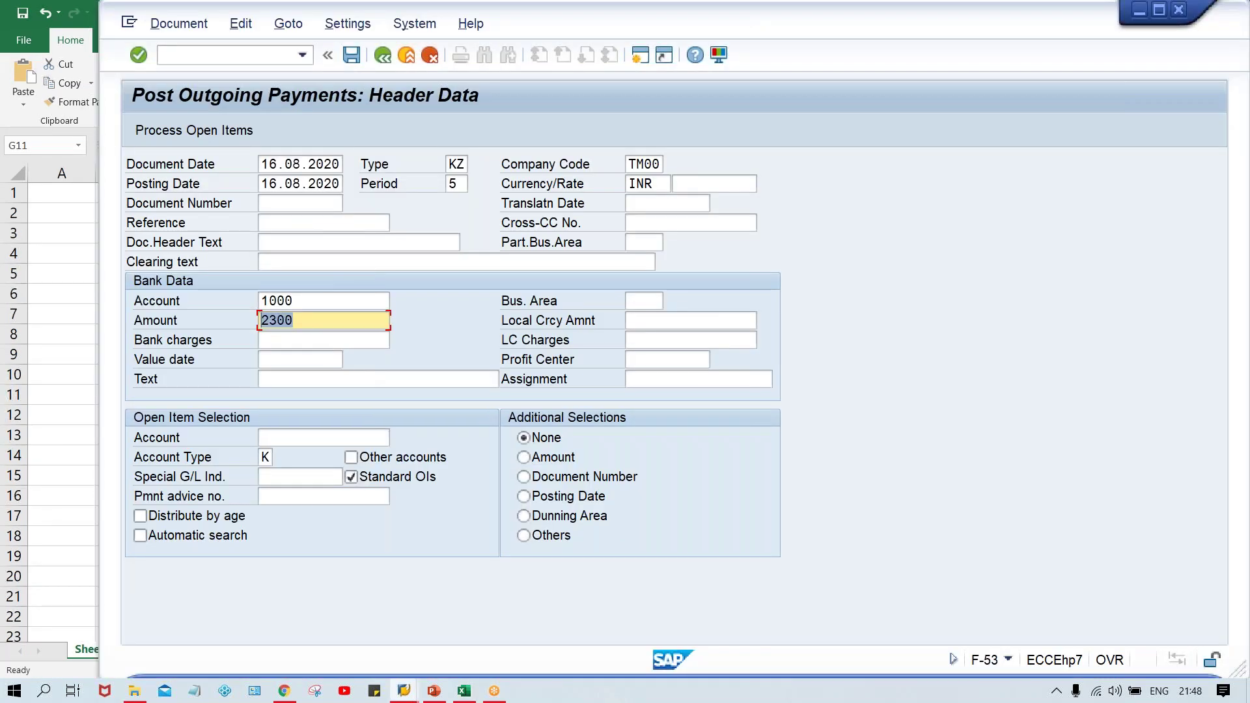
type("1")
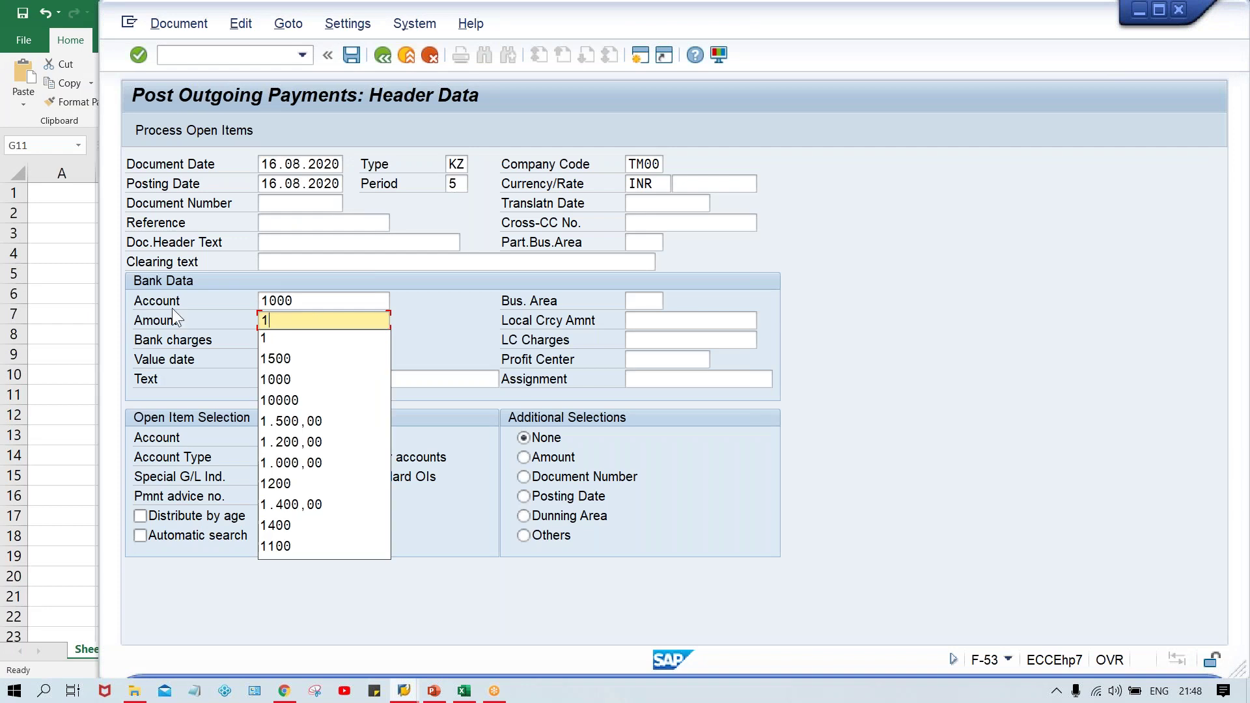
key("Escape")
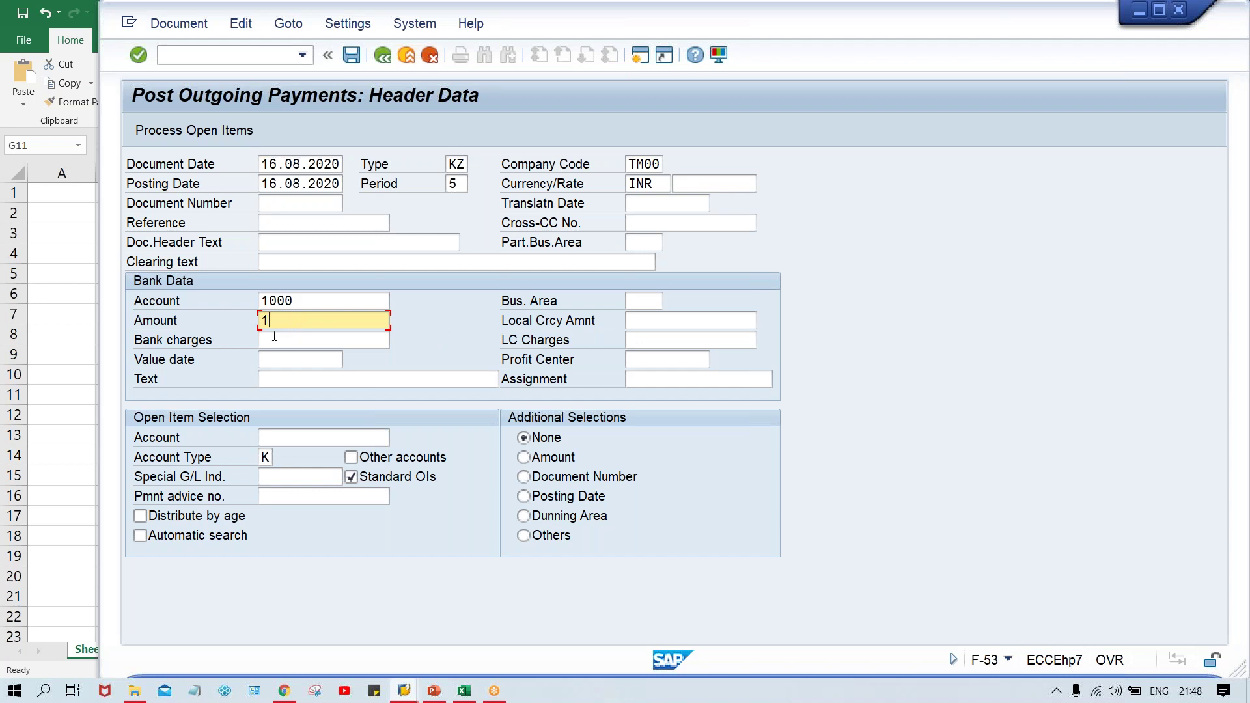
Step: Choose the TEST VENDOR_TM00 account for the open item selection and process its open items
left_click(291, 435)
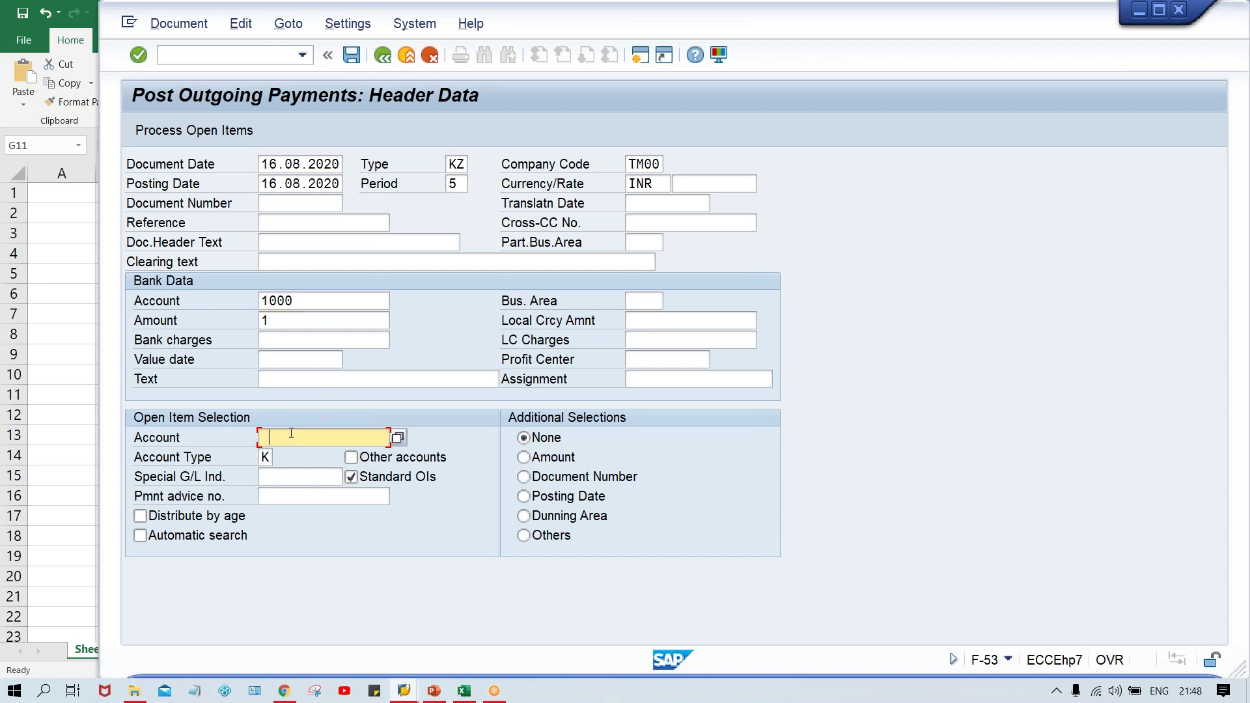
key("Down")
key("Return")
key("Return")
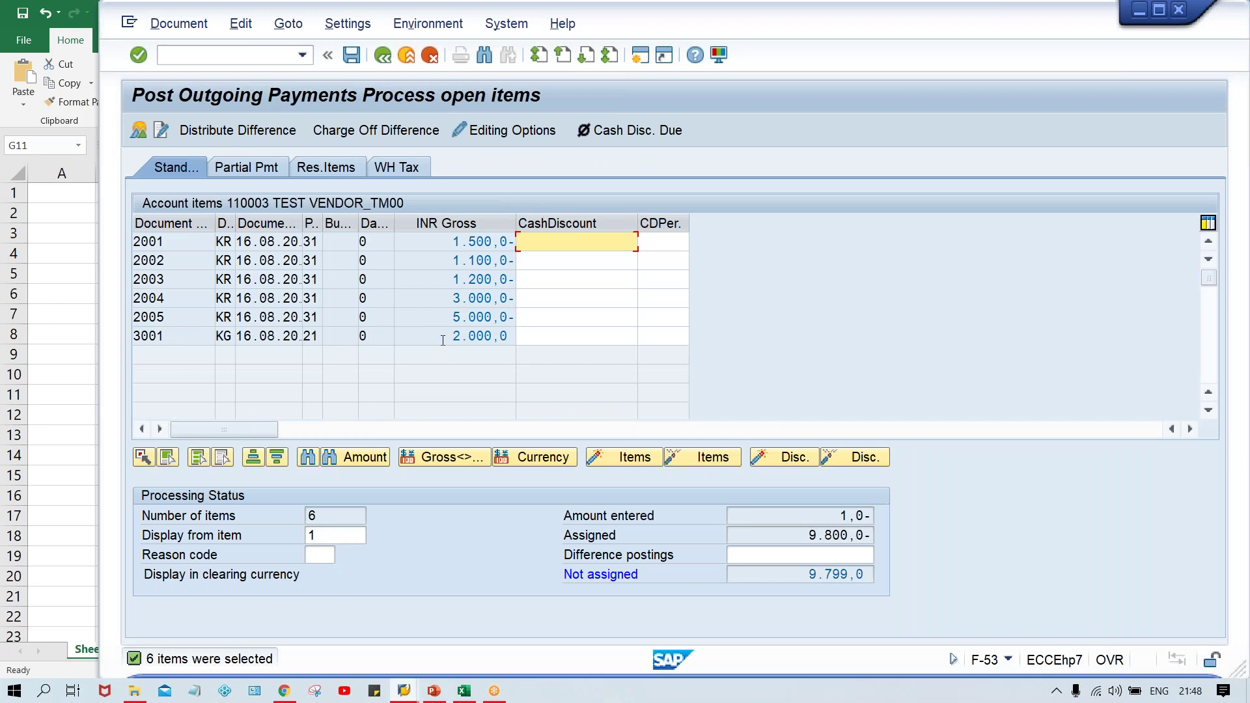
Step: Compare the gross amounts of credit memo 3001 and invoice 2005 among the open items
left_click_drag(453, 338, 521, 342)
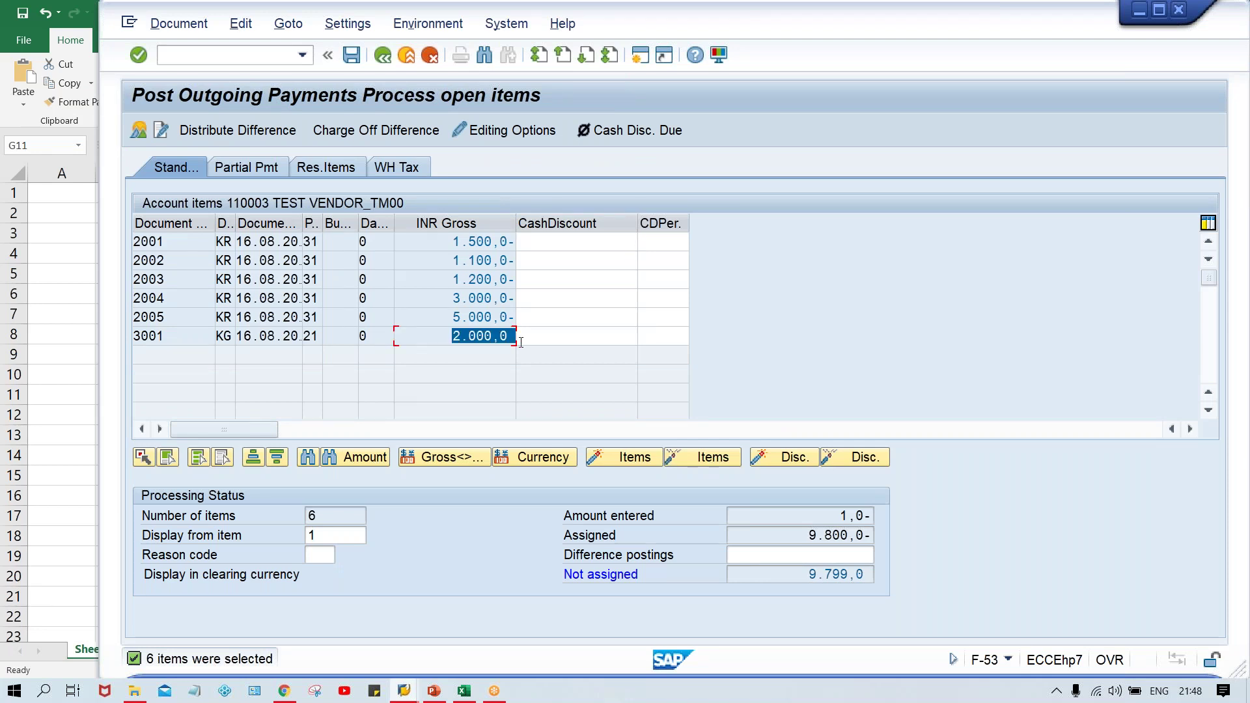
left_click_drag(441, 317, 550, 313)
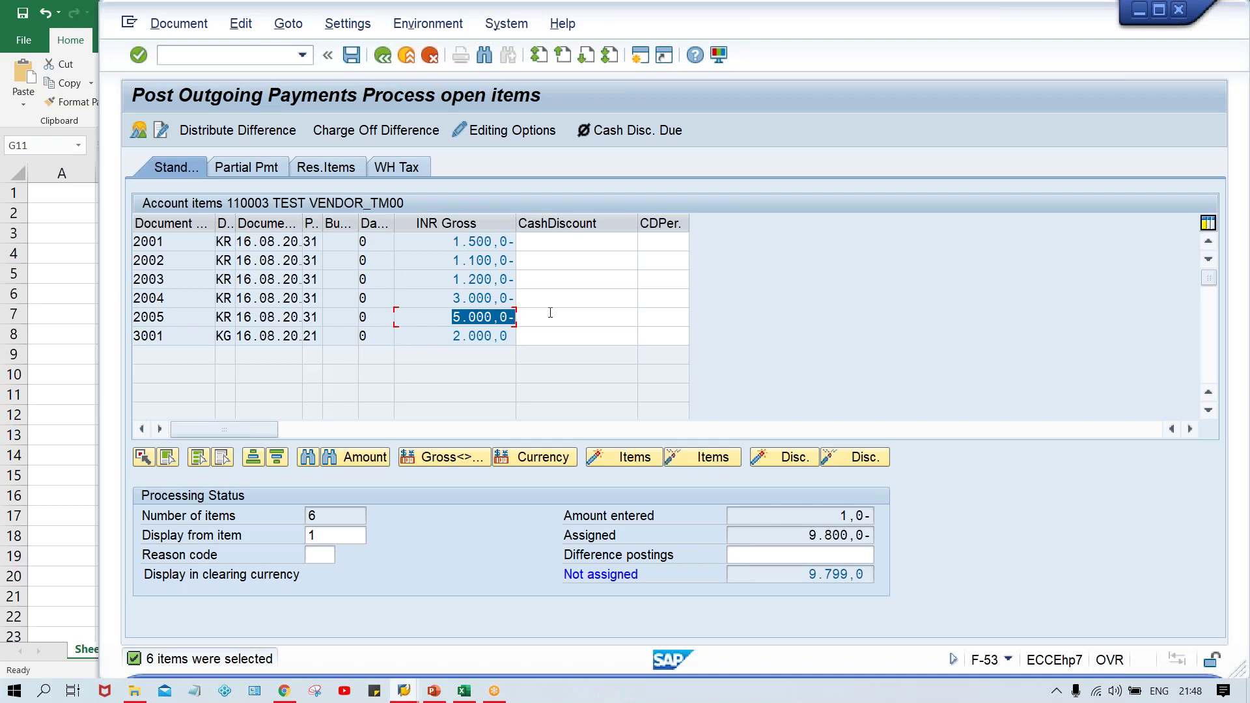
left_click_drag(447, 336, 513, 337)
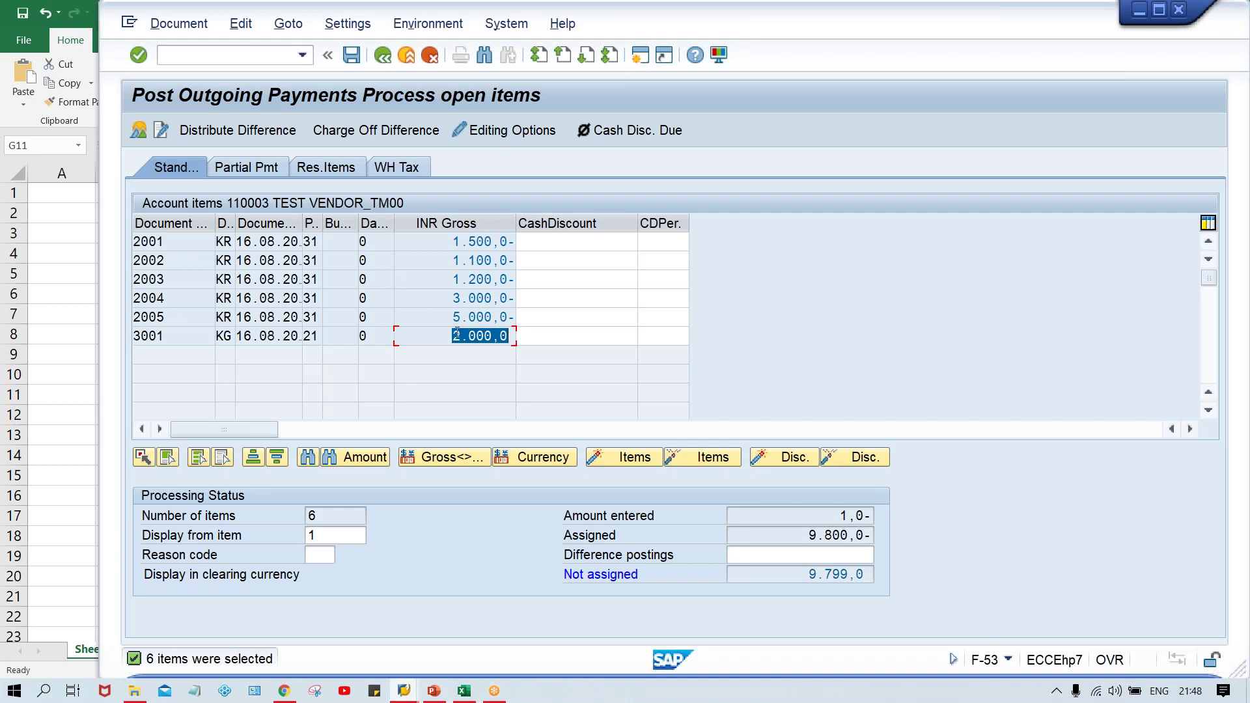
left_click_drag(449, 317, 600, 321)
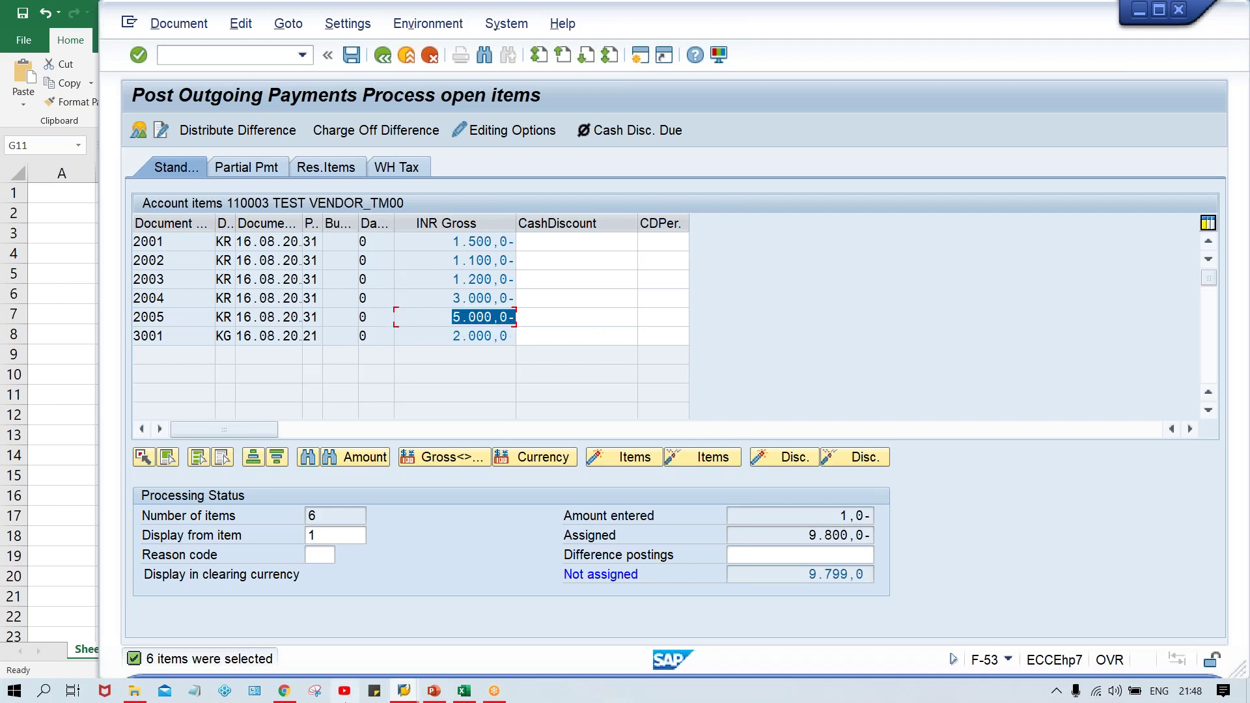
Step: Switch to the Vendor Line Item Display, examine the details of credit memo 3001, and return to the list
mouse_move(404, 693)
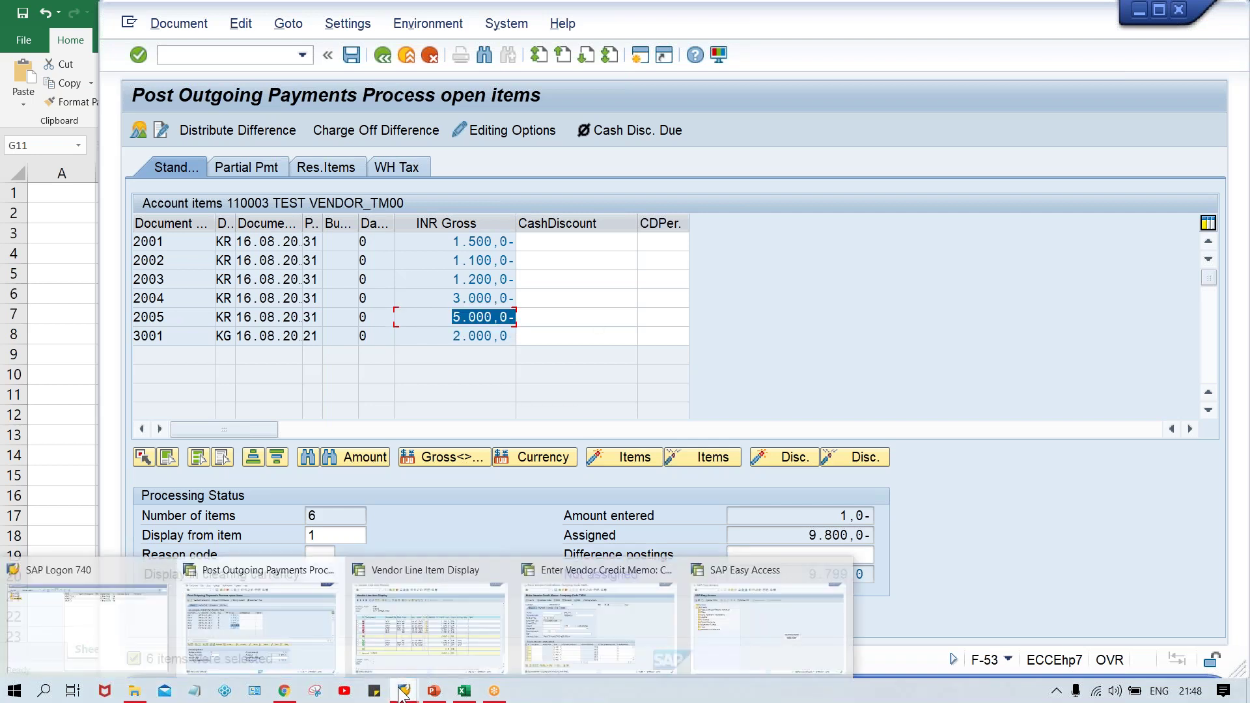
left_click(447, 606)
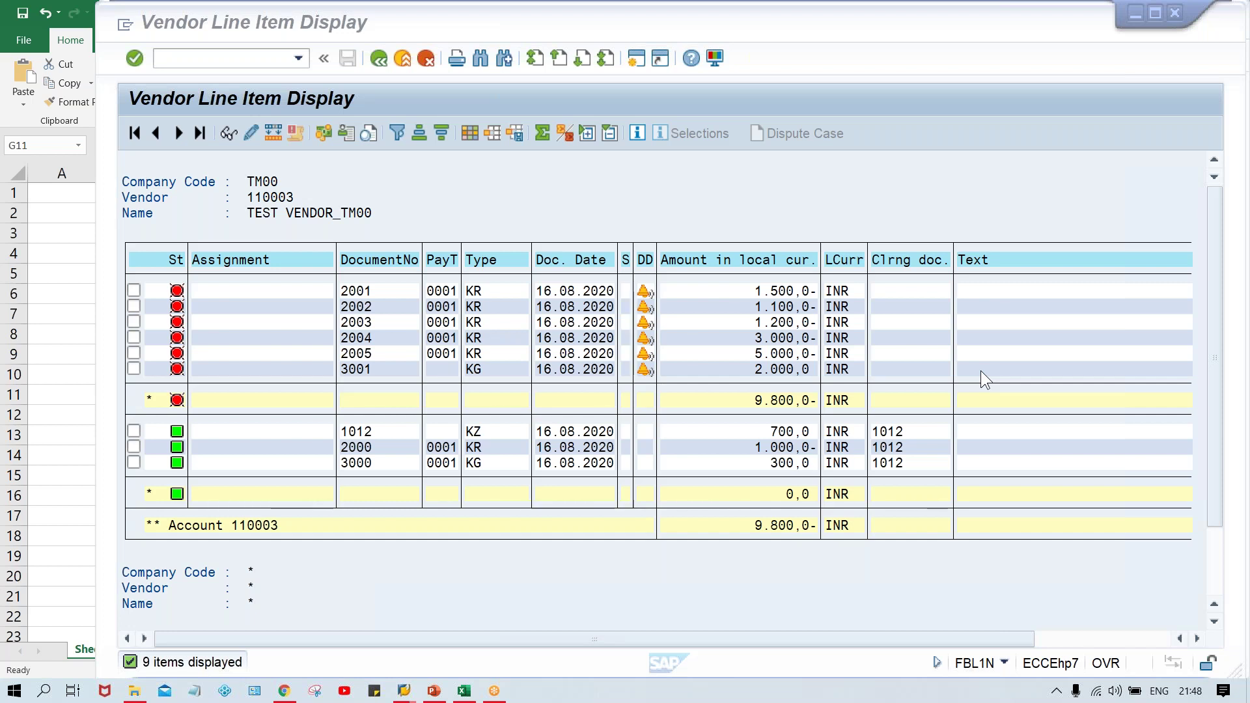
left_click(907, 371)
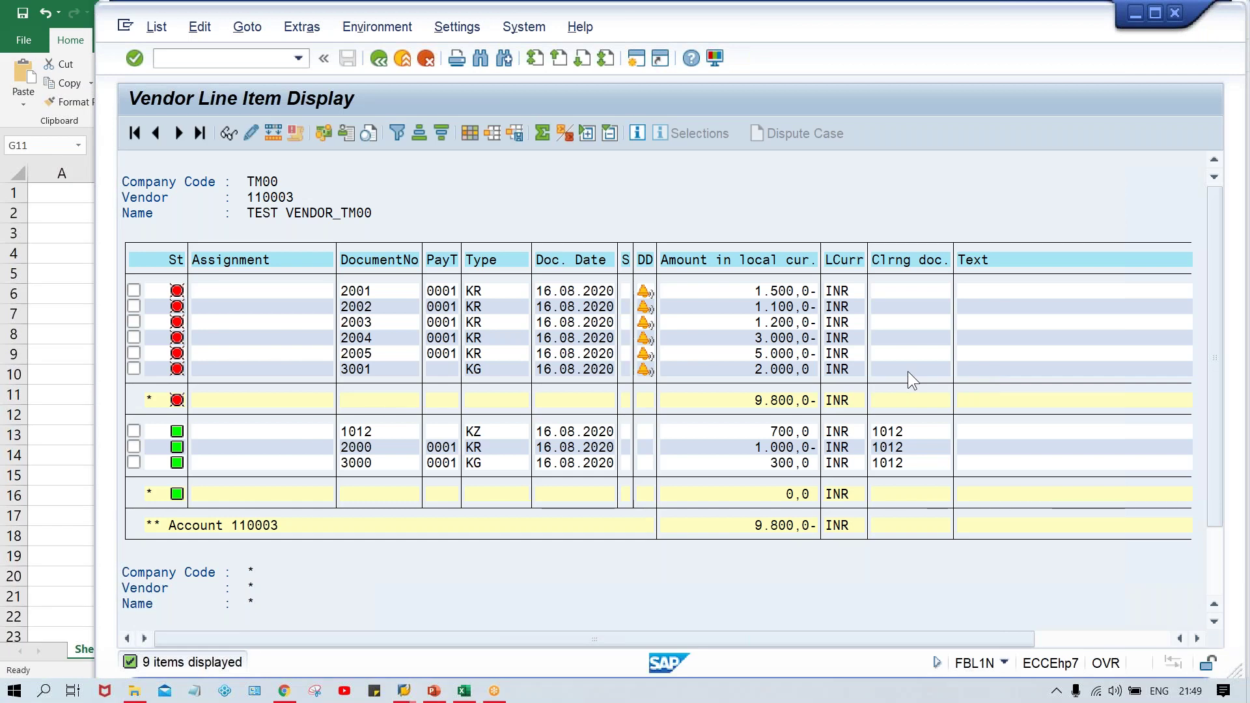
double_click(907, 372)
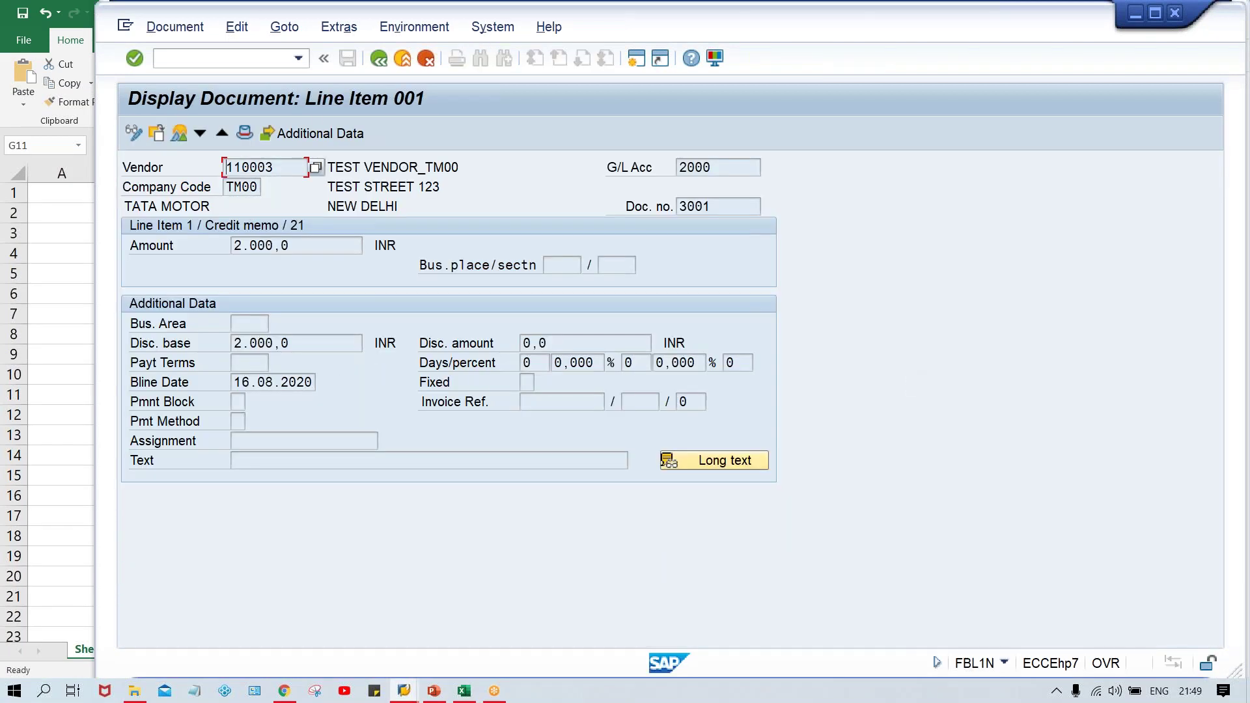
left_click(375, 59)
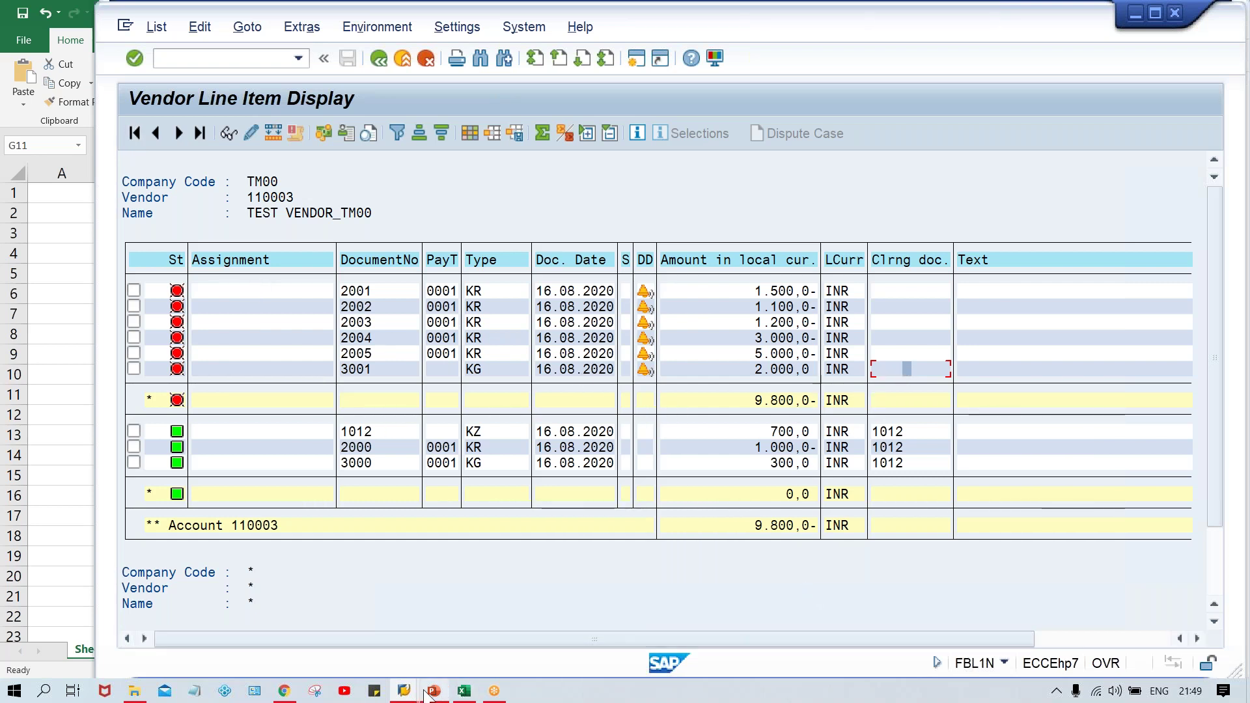
Step: Check the Text field in the vendor credit memo entry session (FB65), and return to the Vendor Line Item Display
mouse_move(417, 692)
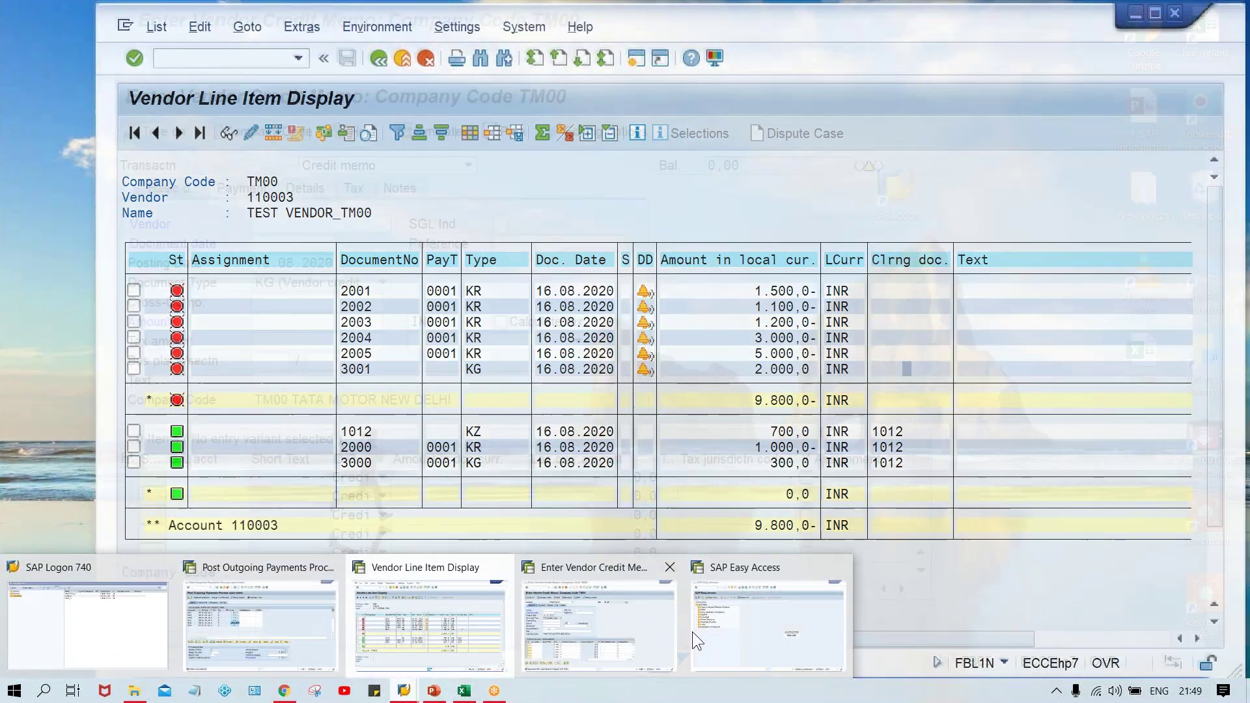
left_click(664, 628)
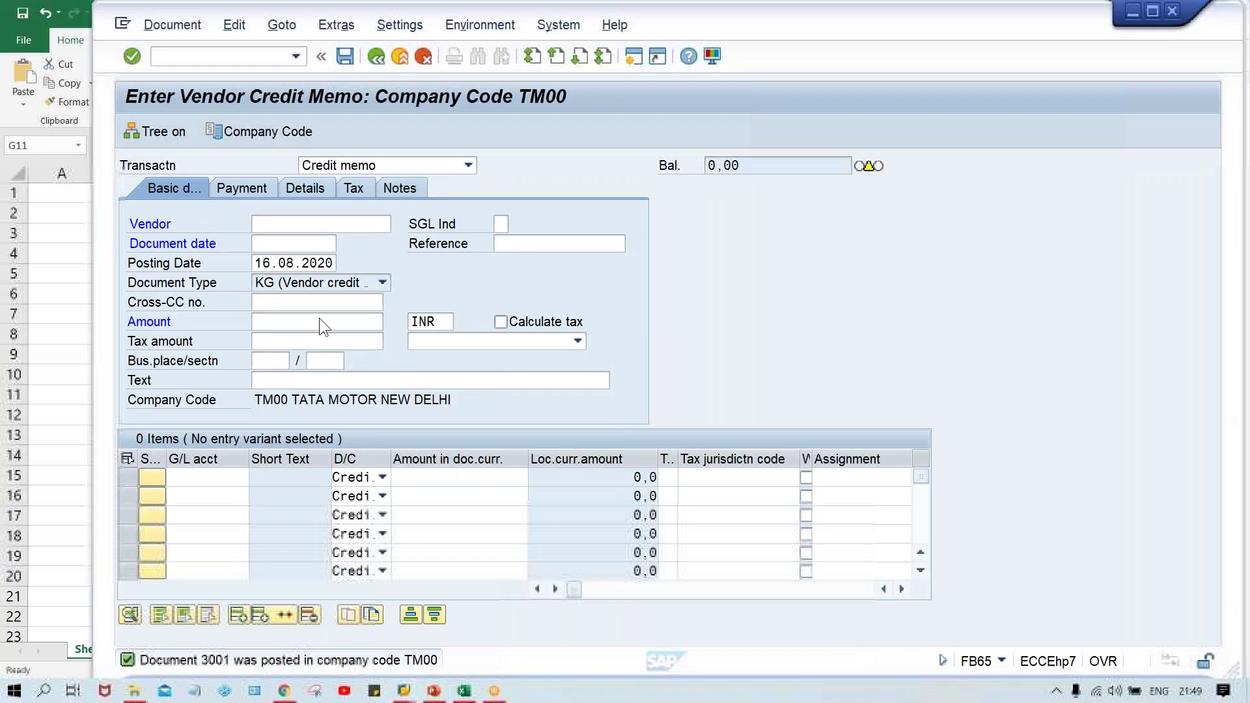
left_click(297, 377)
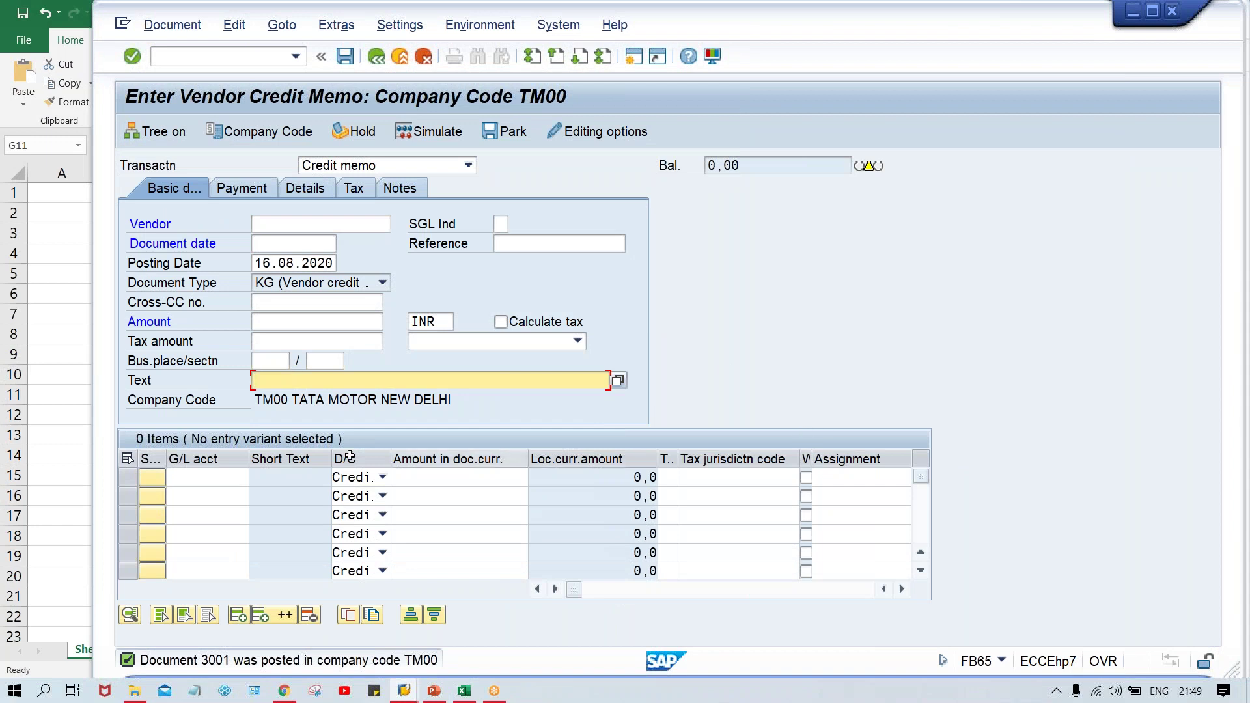
left_click(712, 478)
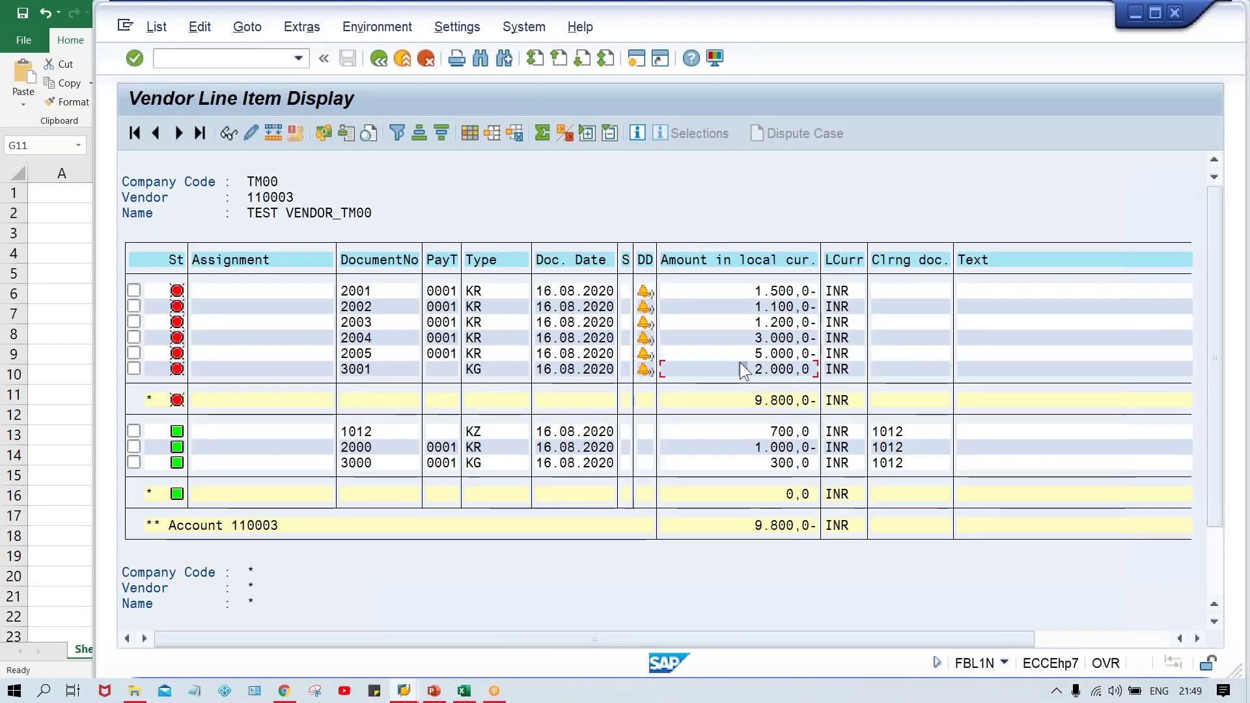
Step: Open credit memo 3001 in change mode, set its text to "CM for 2005", and save the document
double_click(739, 365)
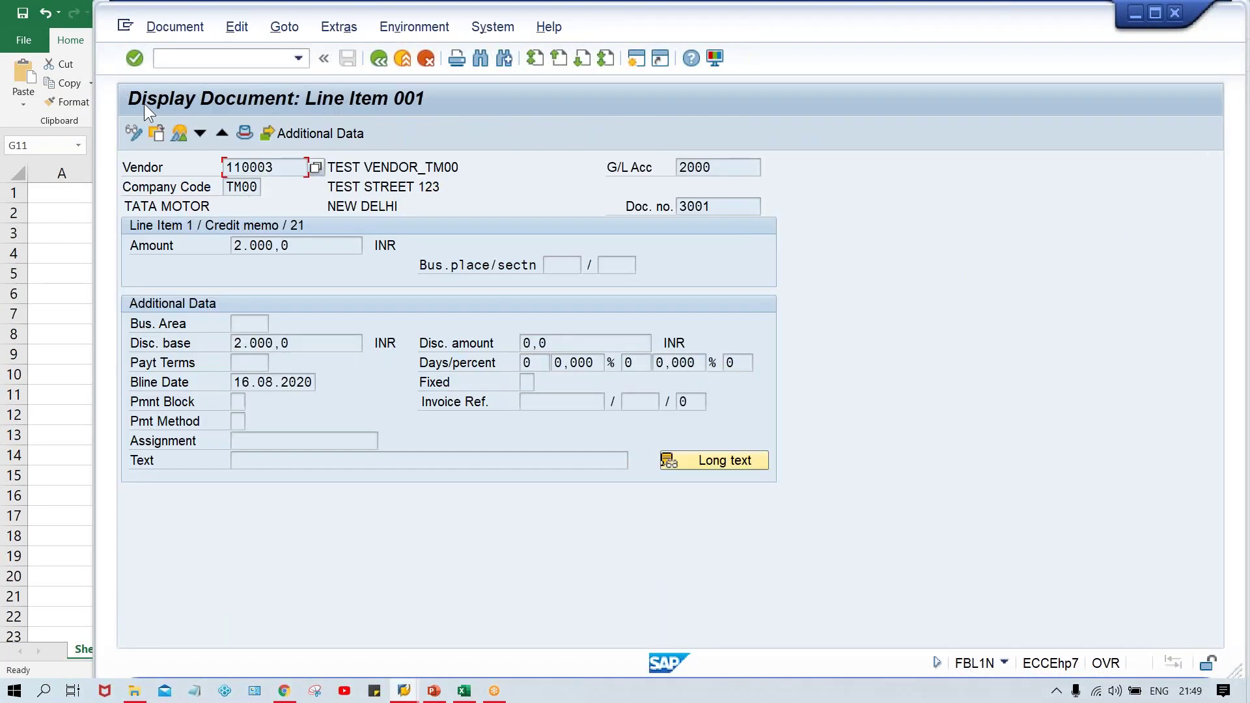
left_click(134, 134)
left_click(249, 460)
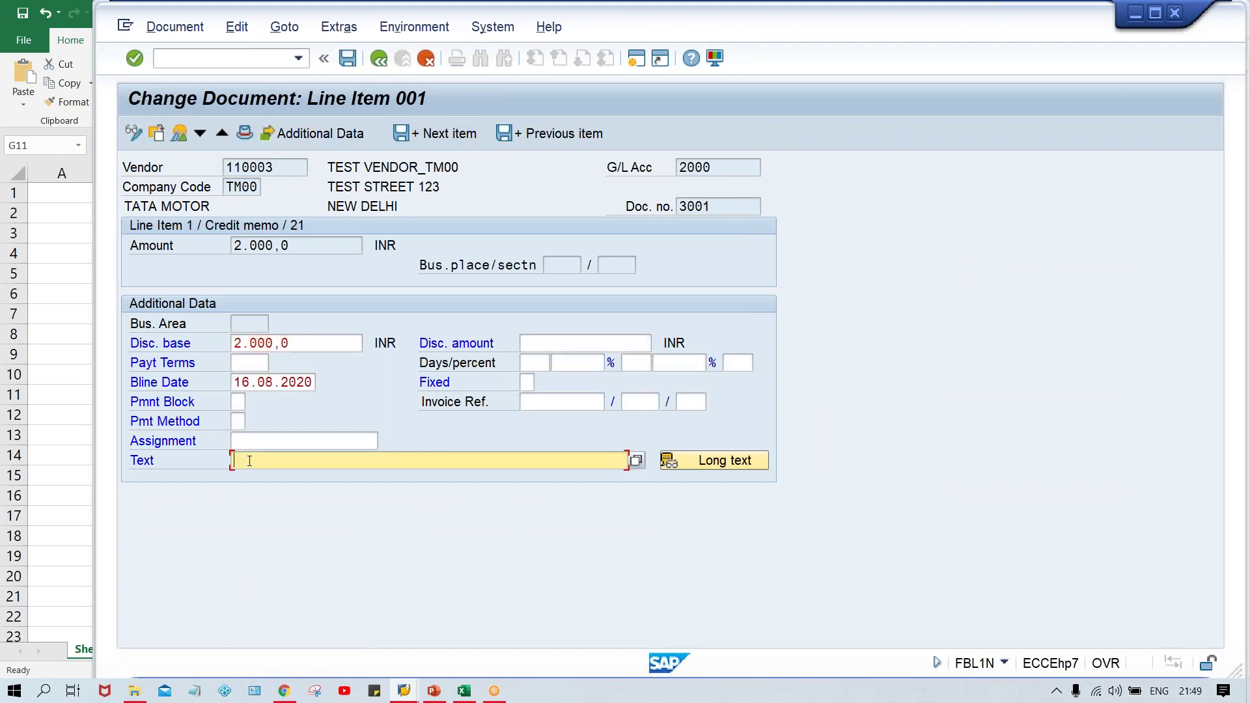
left_click(250, 460)
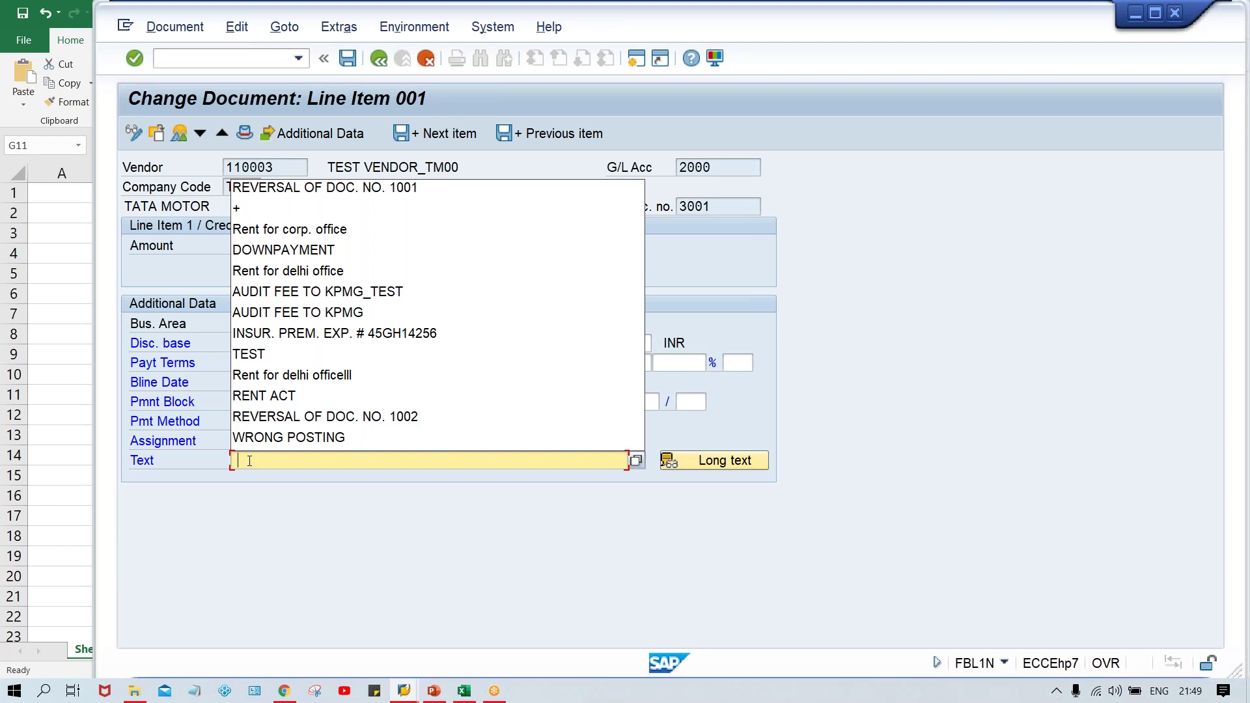
type("c")
key("BackSpace")
type("CM fo")
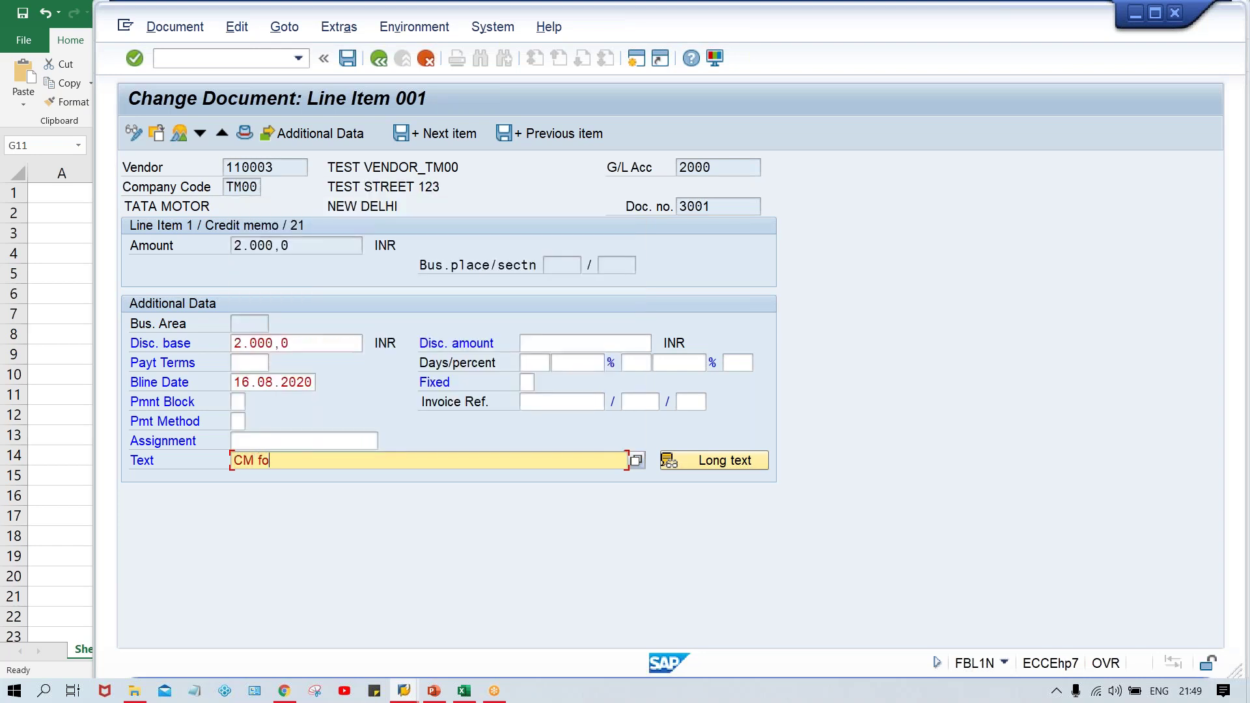
type("r 2005")
key("ctrl+s")
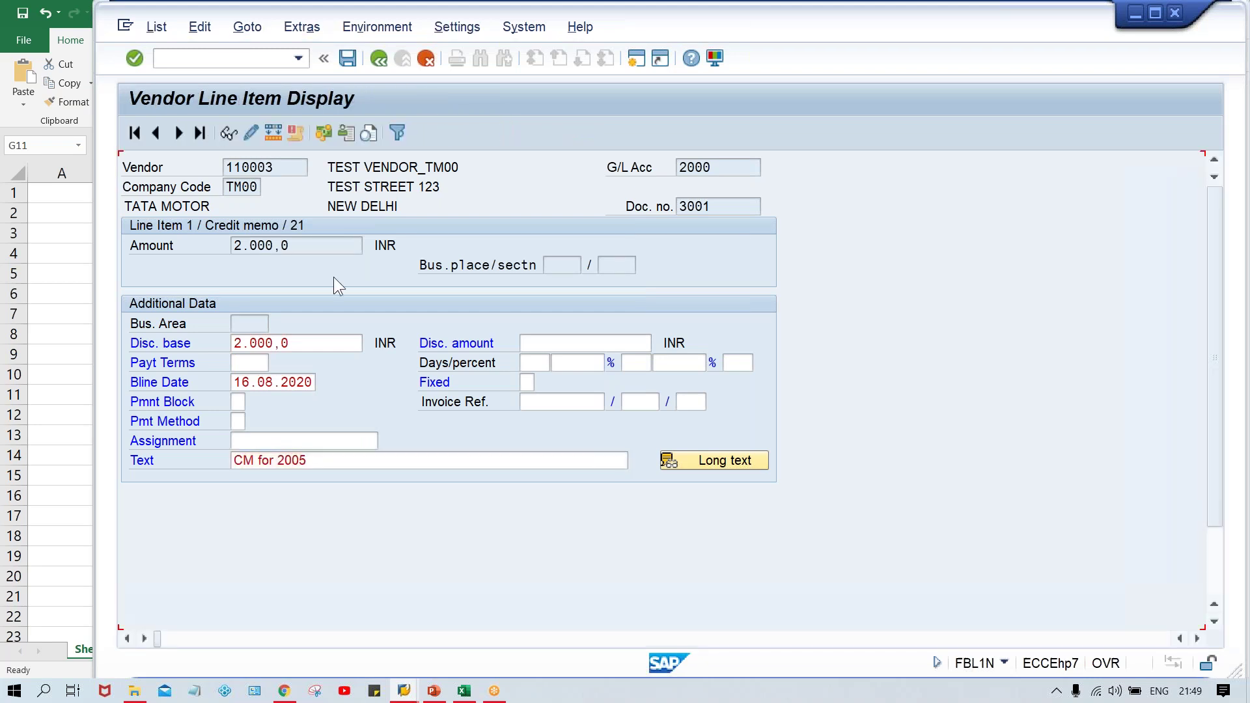
Step: Refresh the vendor line item list and check the credit memo and open invoice rows
left_click(156, 27)
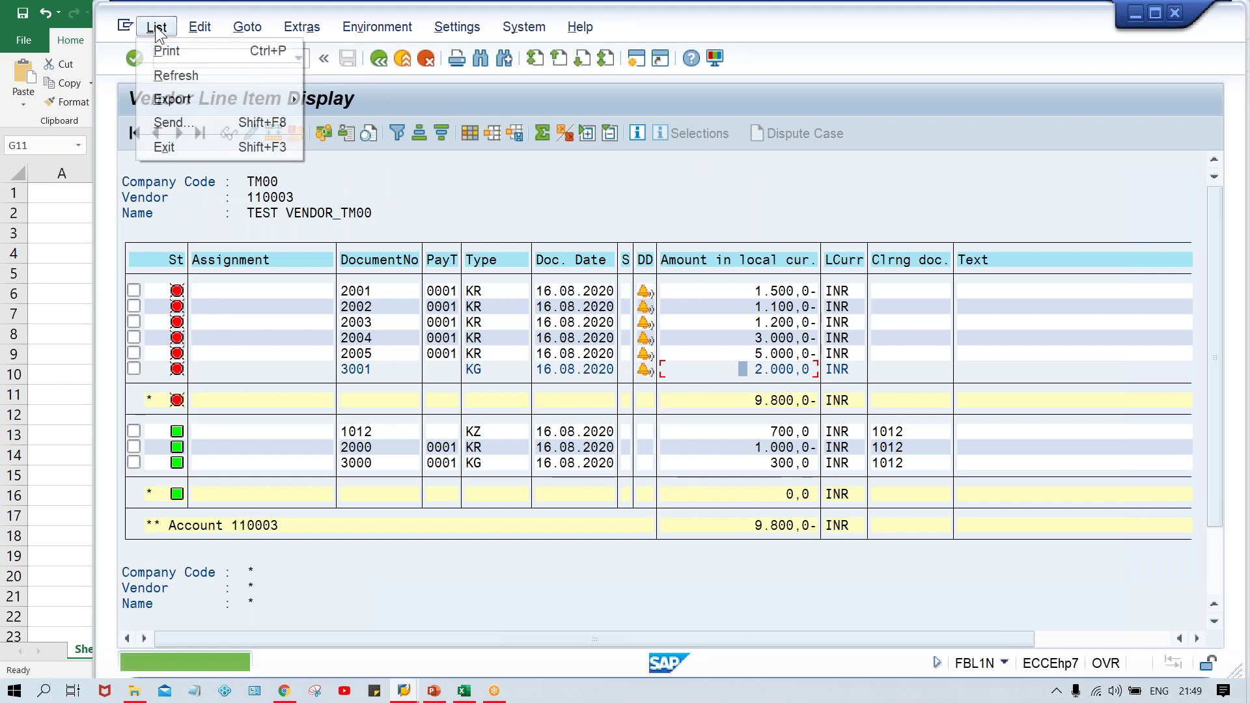
left_click(163, 69)
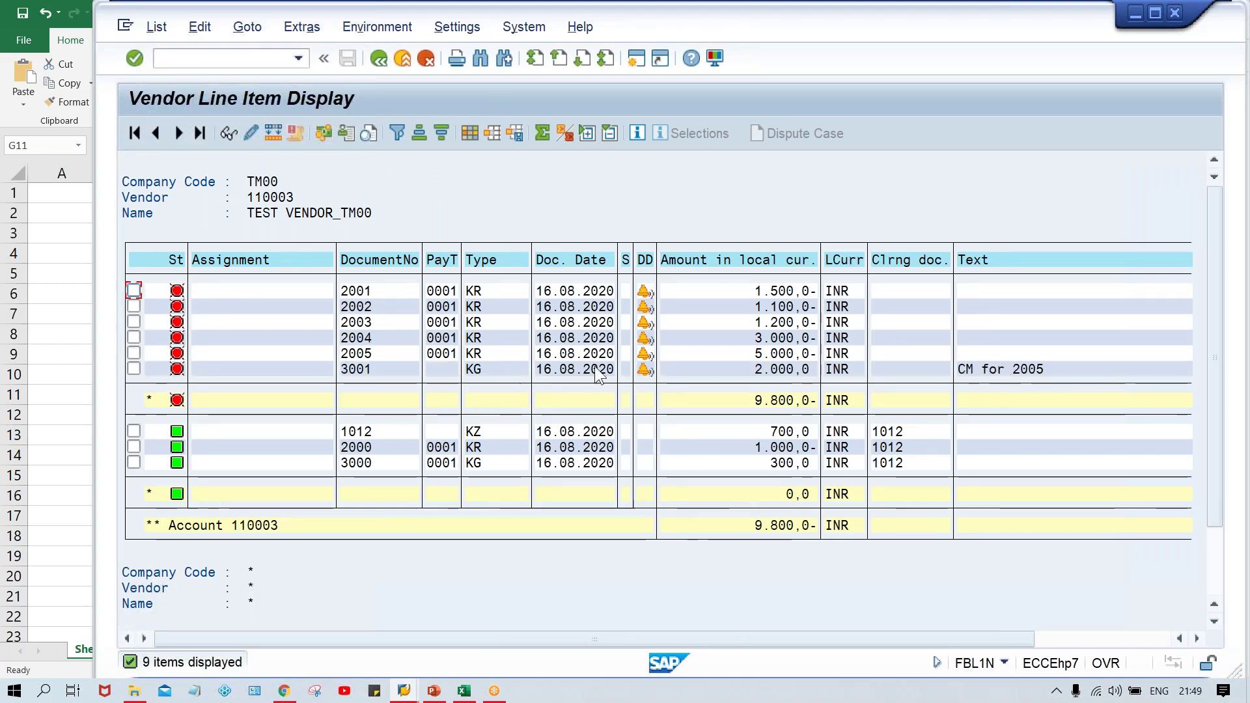
left_click(744, 372)
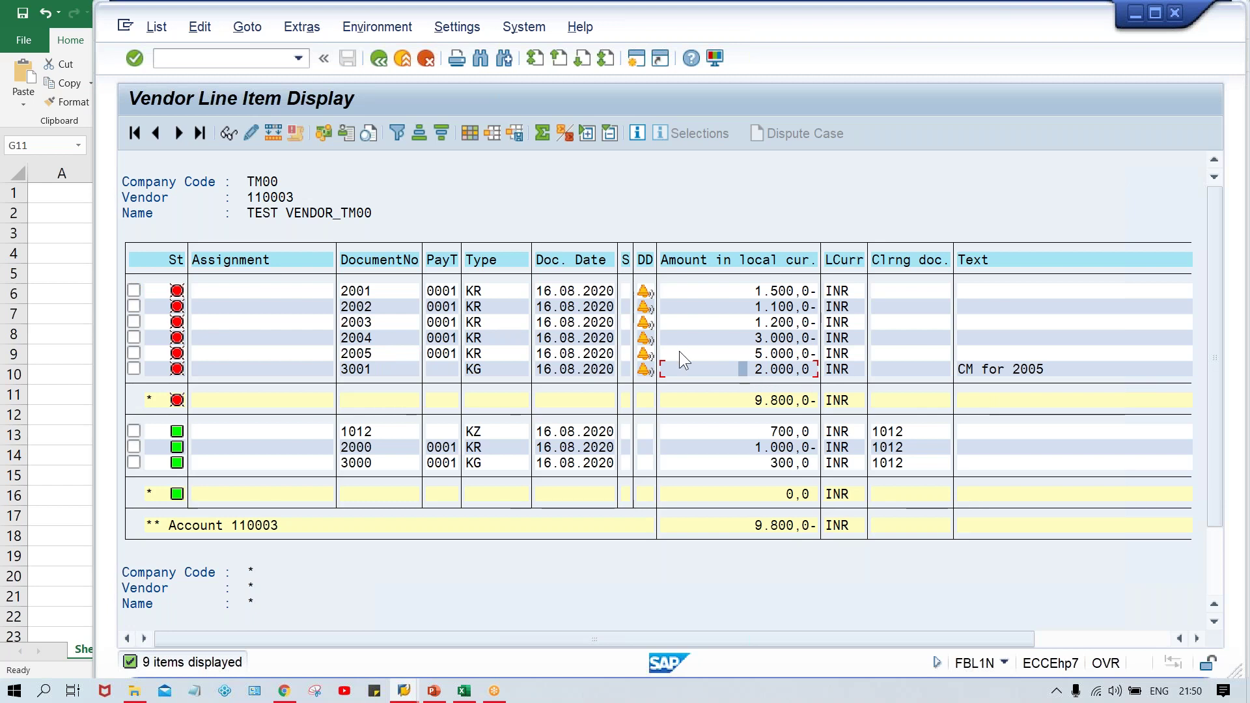
left_click(382, 304)
left_click(377, 318)
Step: Switch back to the F-53 open items and compare the amount entered with the assigned amount
key("F3")
key("alt+Tab")
key("Tab")
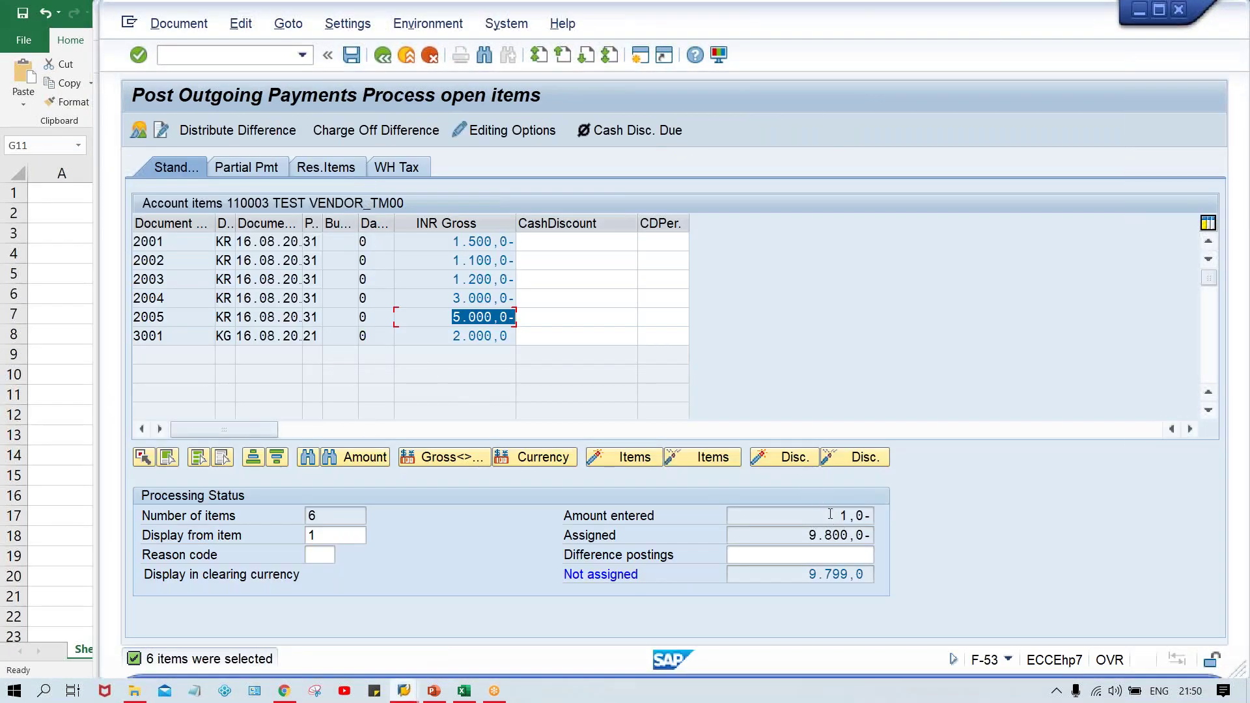
left_click_drag(831, 514, 1016, 514)
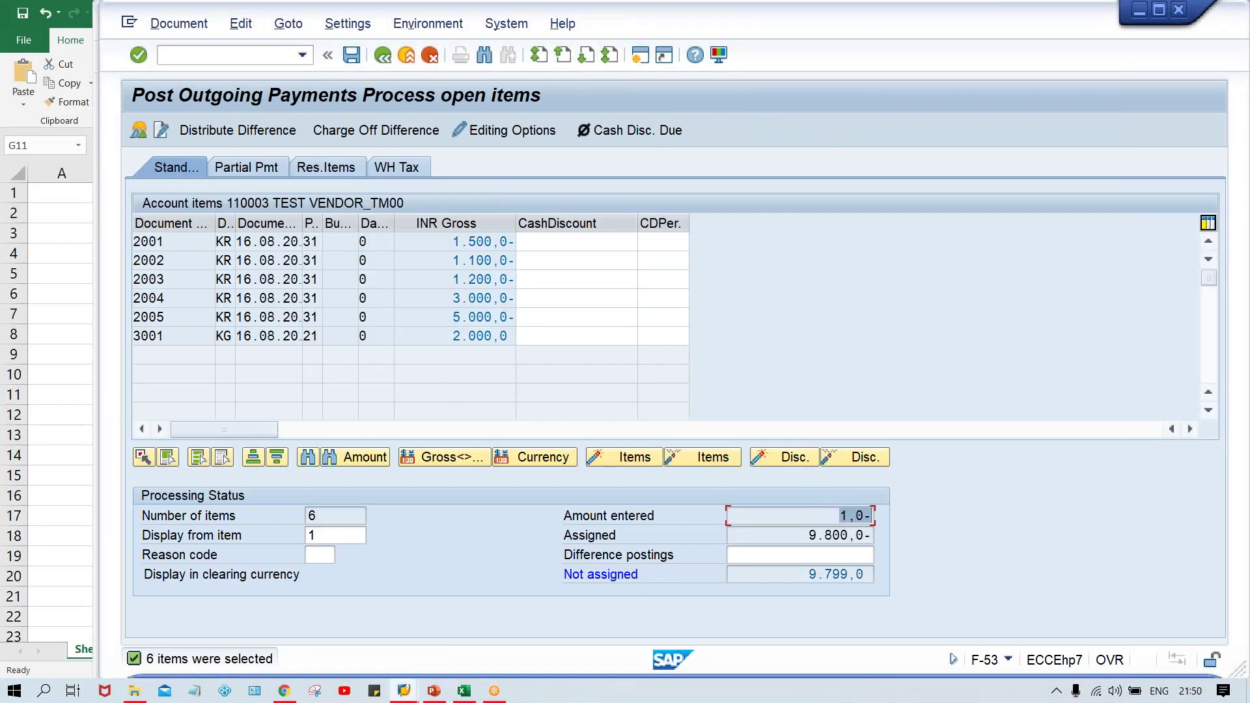
left_click_drag(806, 535, 877, 538)
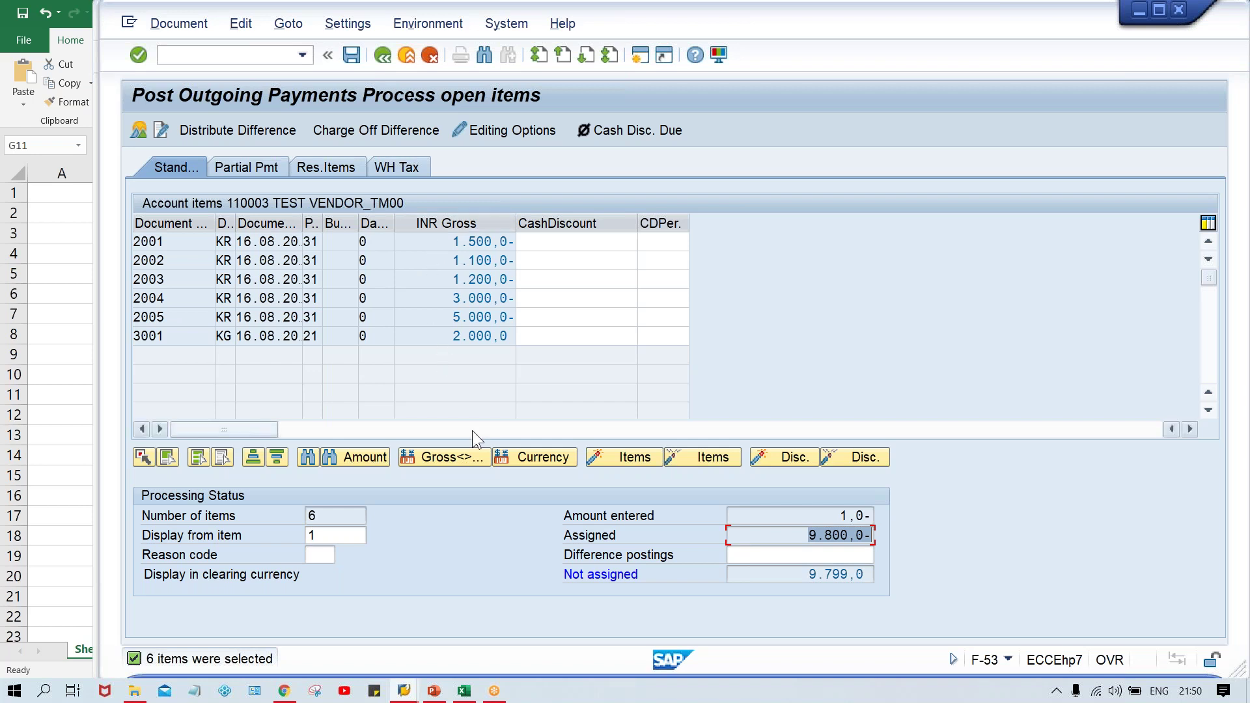
left_click(835, 511)
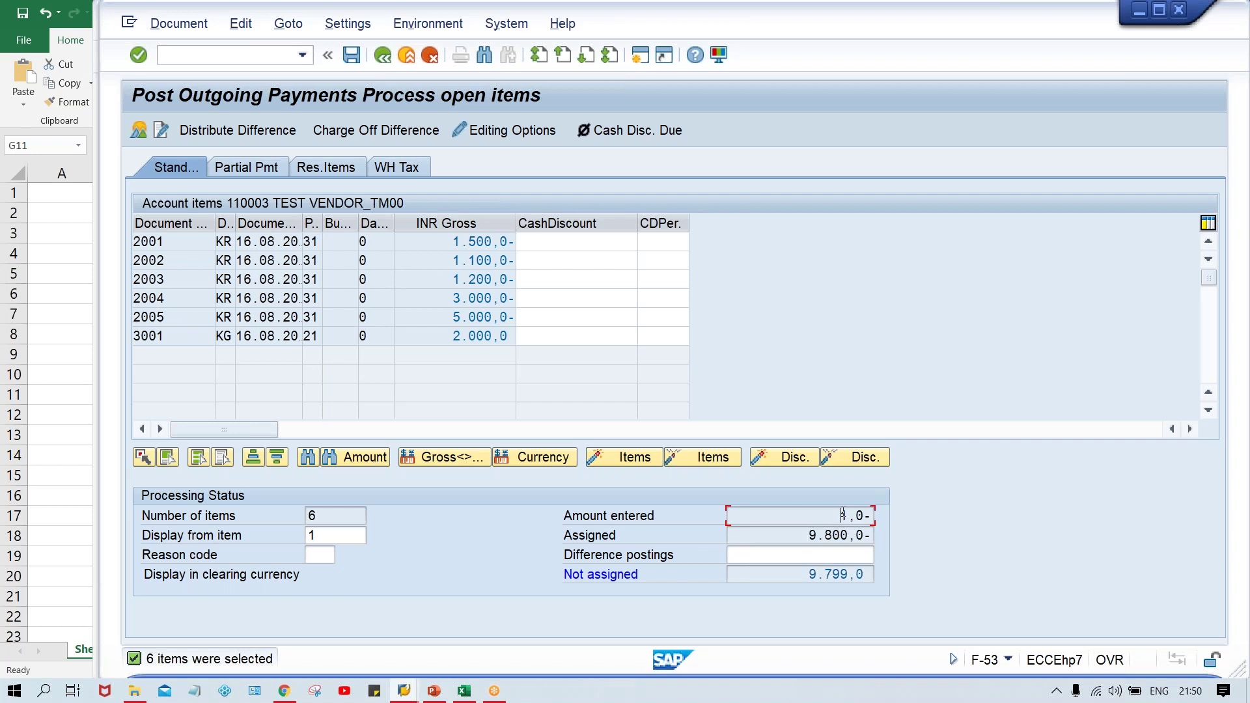
left_click(794, 532)
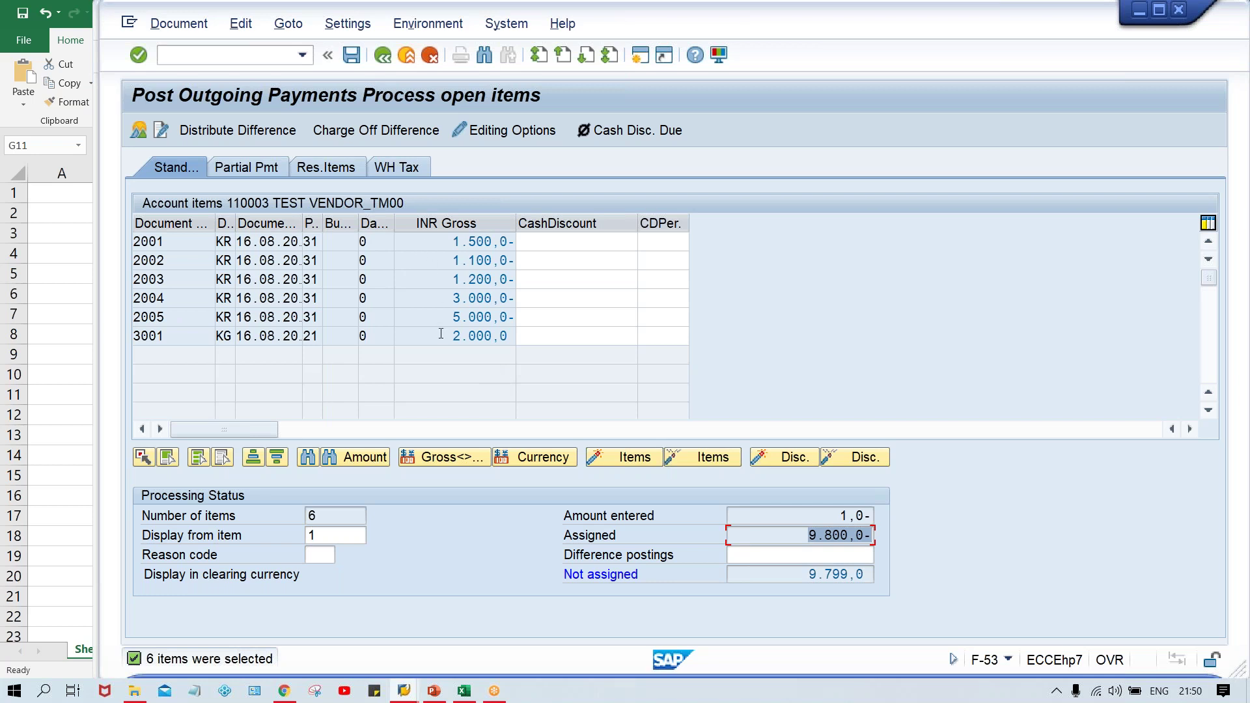
Step: Select all open items of the vendor and deactivate them for the payment
left_click(178, 279)
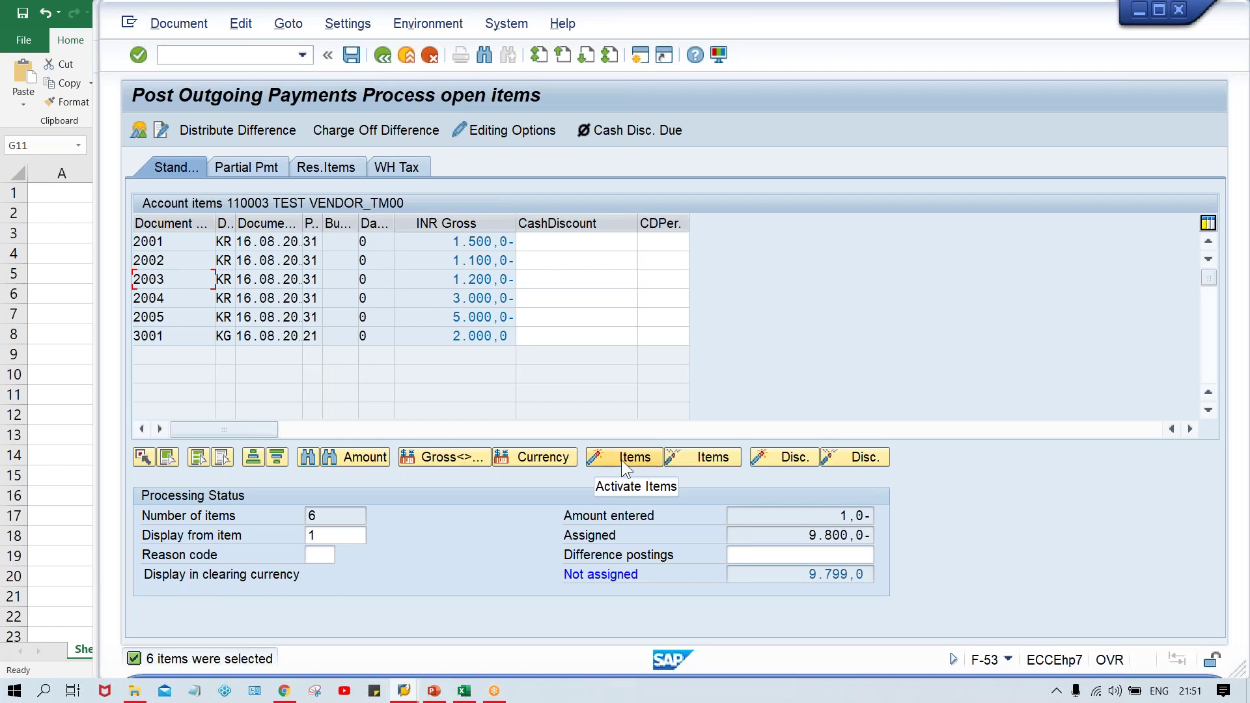
left_click(197, 457)
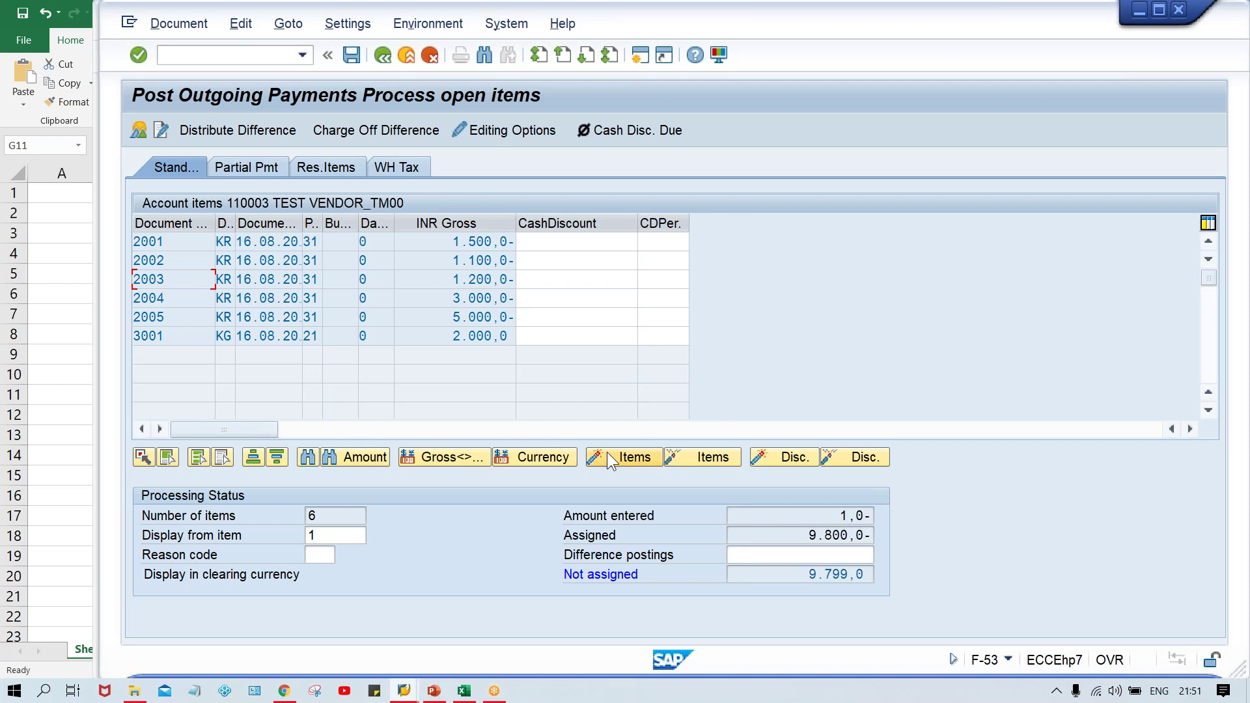
left_click(689, 454)
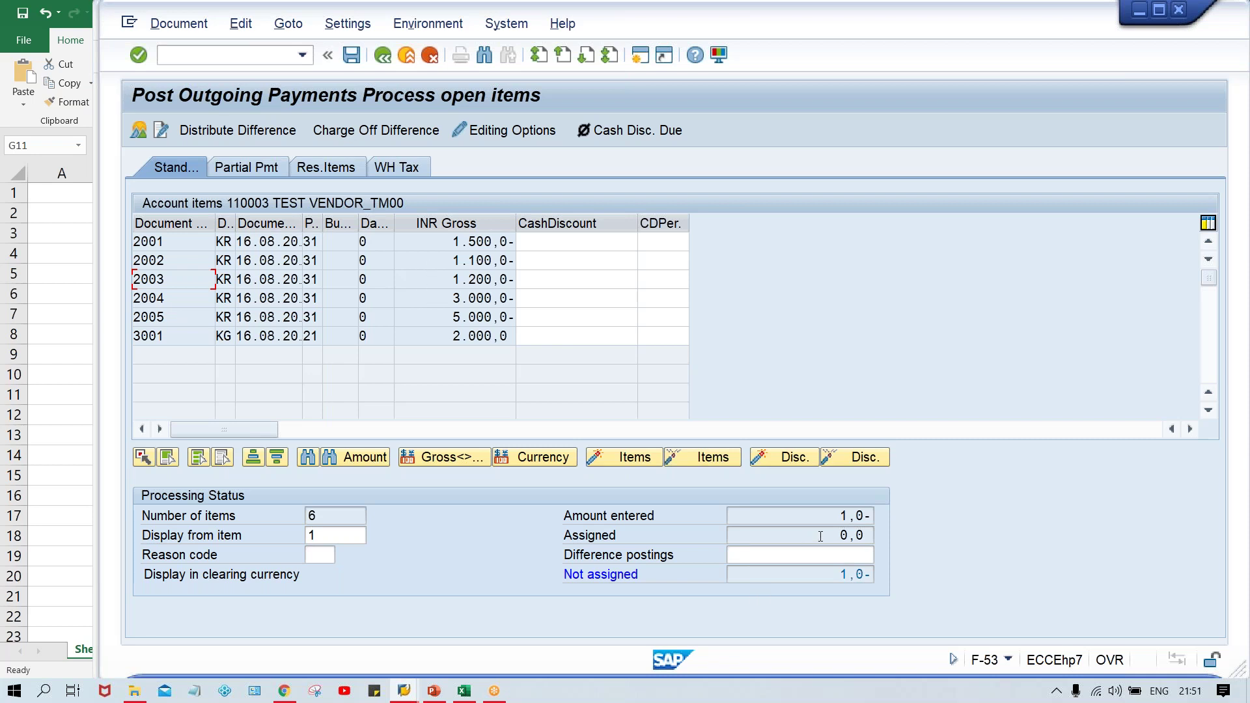
Step: Activate only invoices 2002 and 2003 for the payment in the vendor's open items
left_click_drag(804, 539, 901, 540)
double_click(450, 260)
double_click(451, 278)
Step: Set the HDFC bank line item's amount to 2300 INR in the payment document and return to processing the open items
left_click(839, 514)
left_click(138, 128)
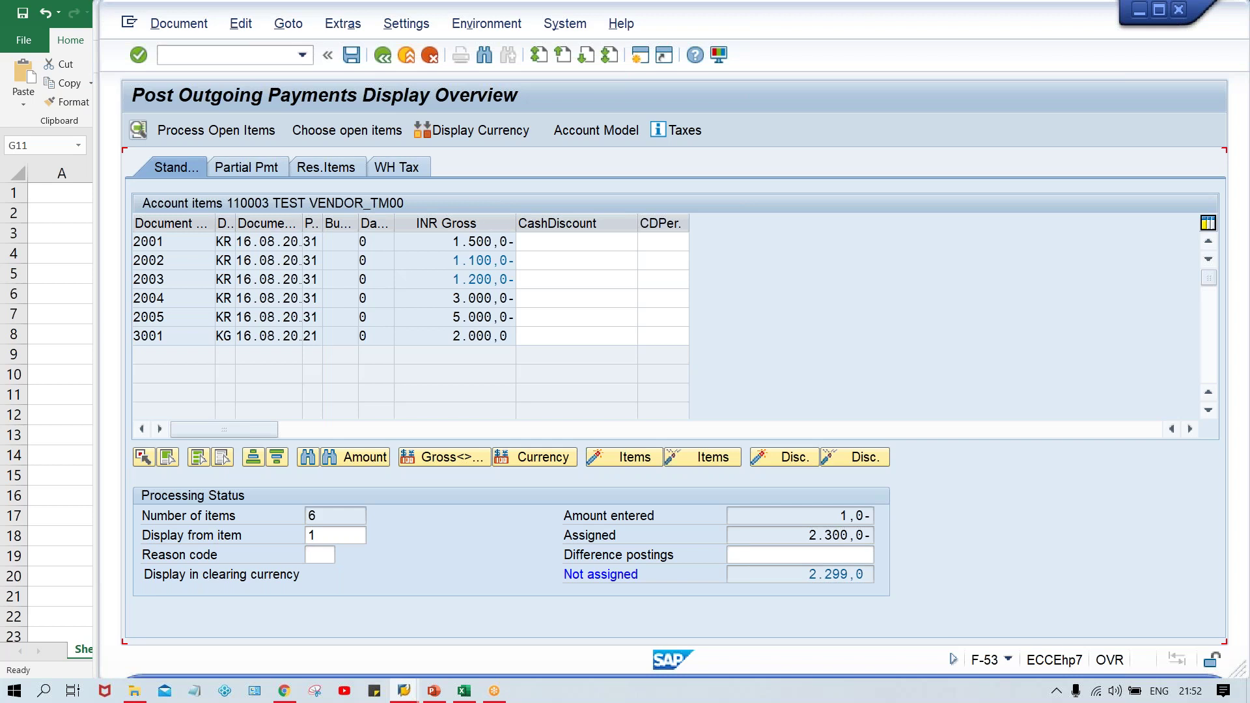
double_click(361, 302)
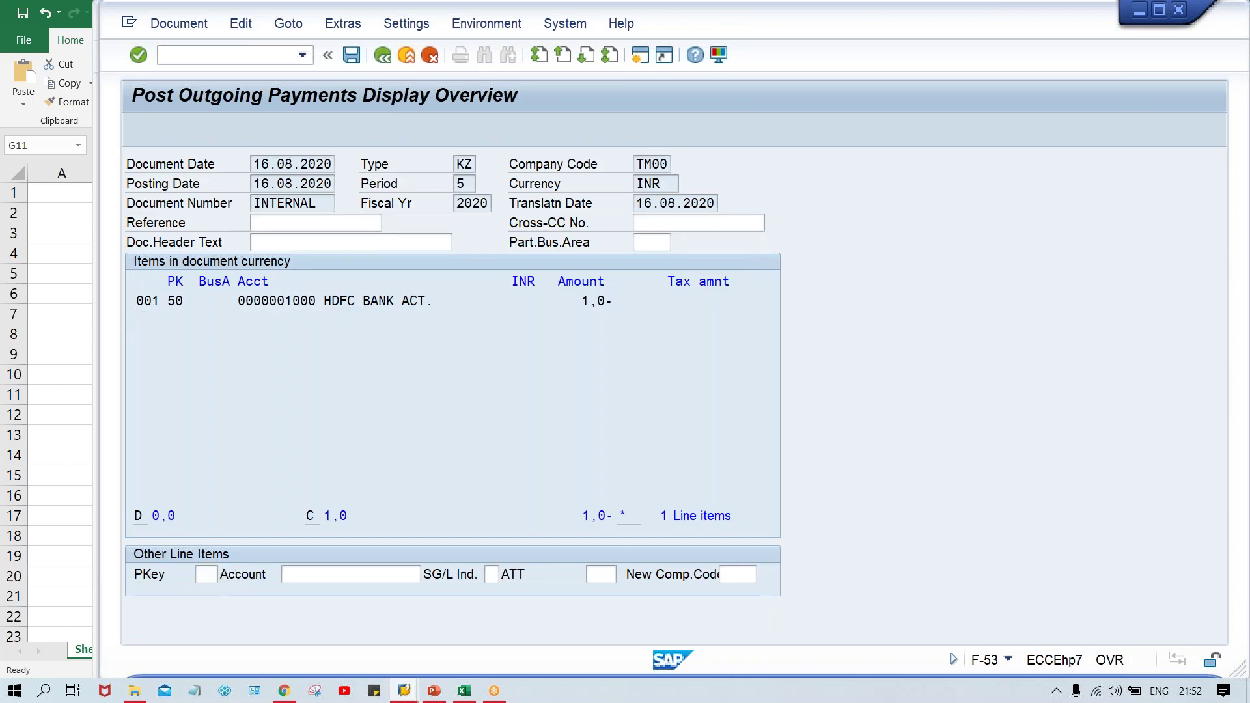
key("Delete")
key("Delete")
key("Delete")
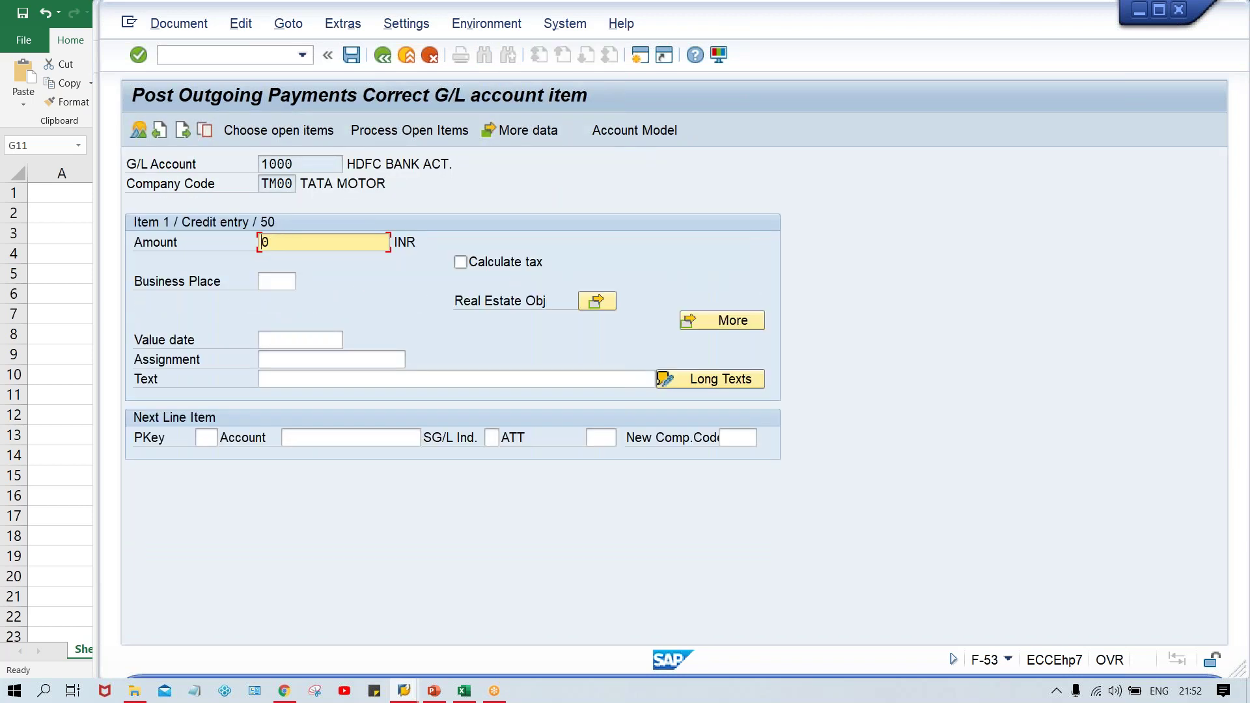
type("2300")
key("Return")
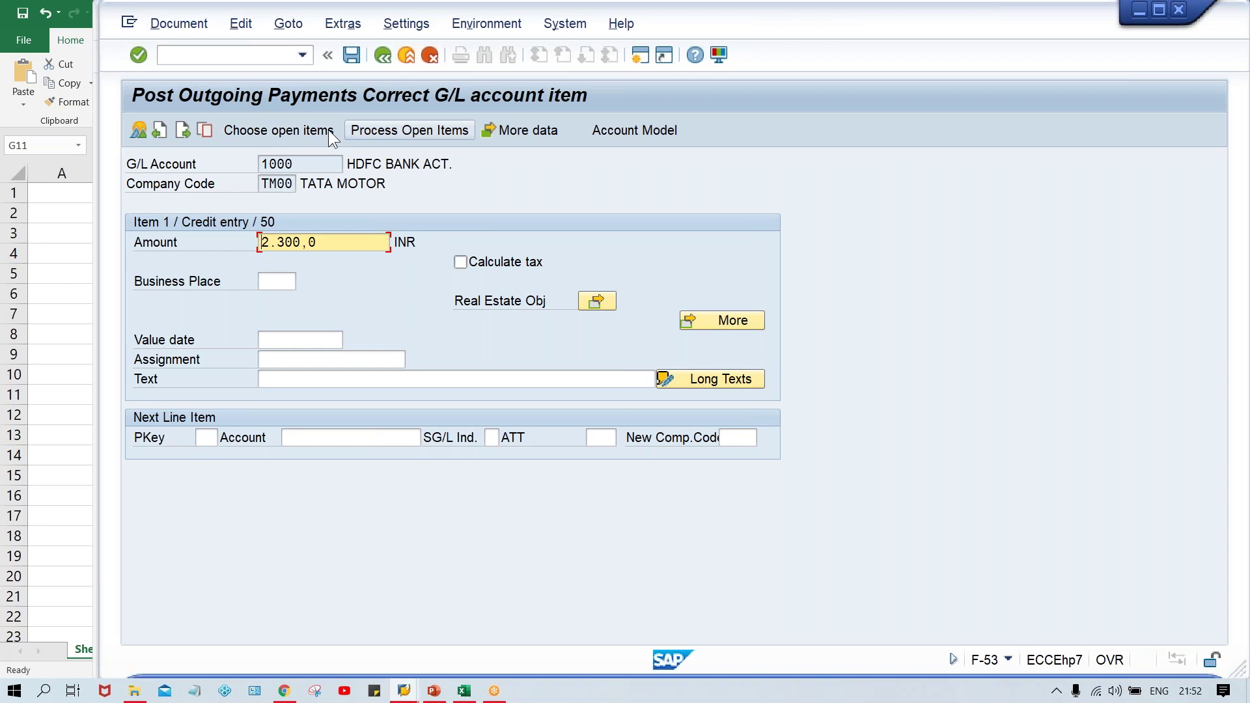
left_click(357, 129)
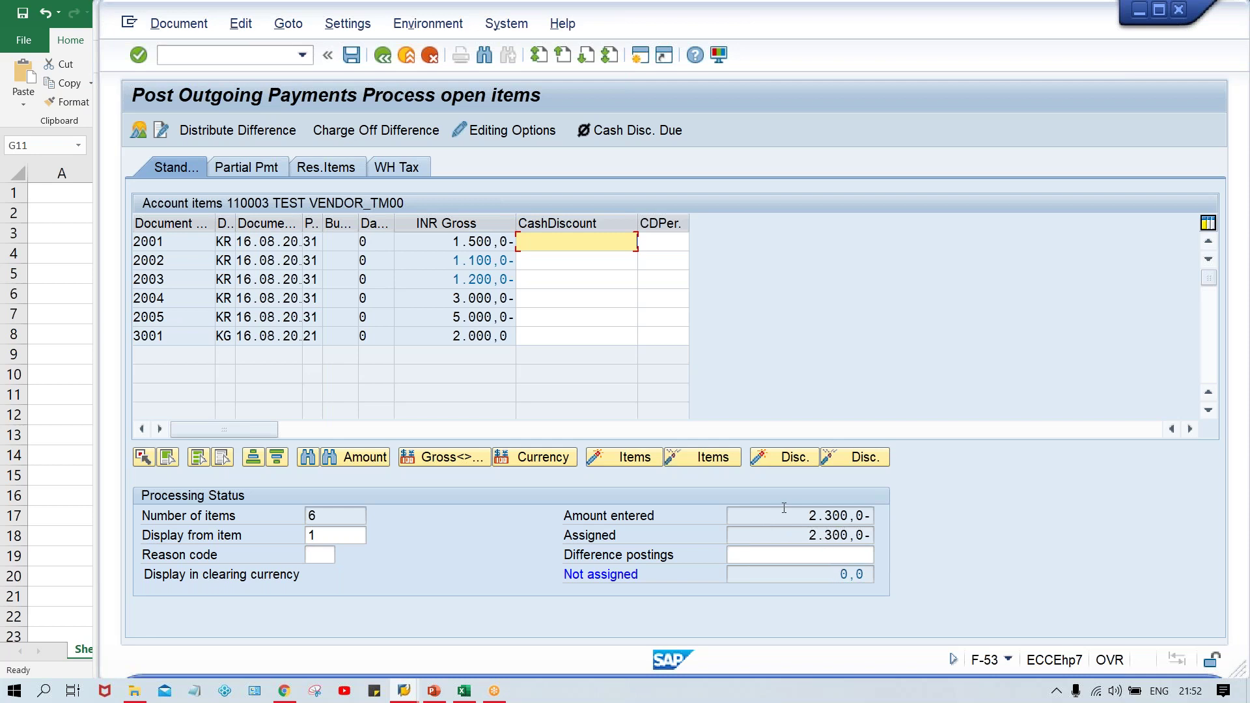
Step: Simulate the payment document for invoices 2002 and 2003 and post it
left_click(866, 514)
double_click(867, 514)
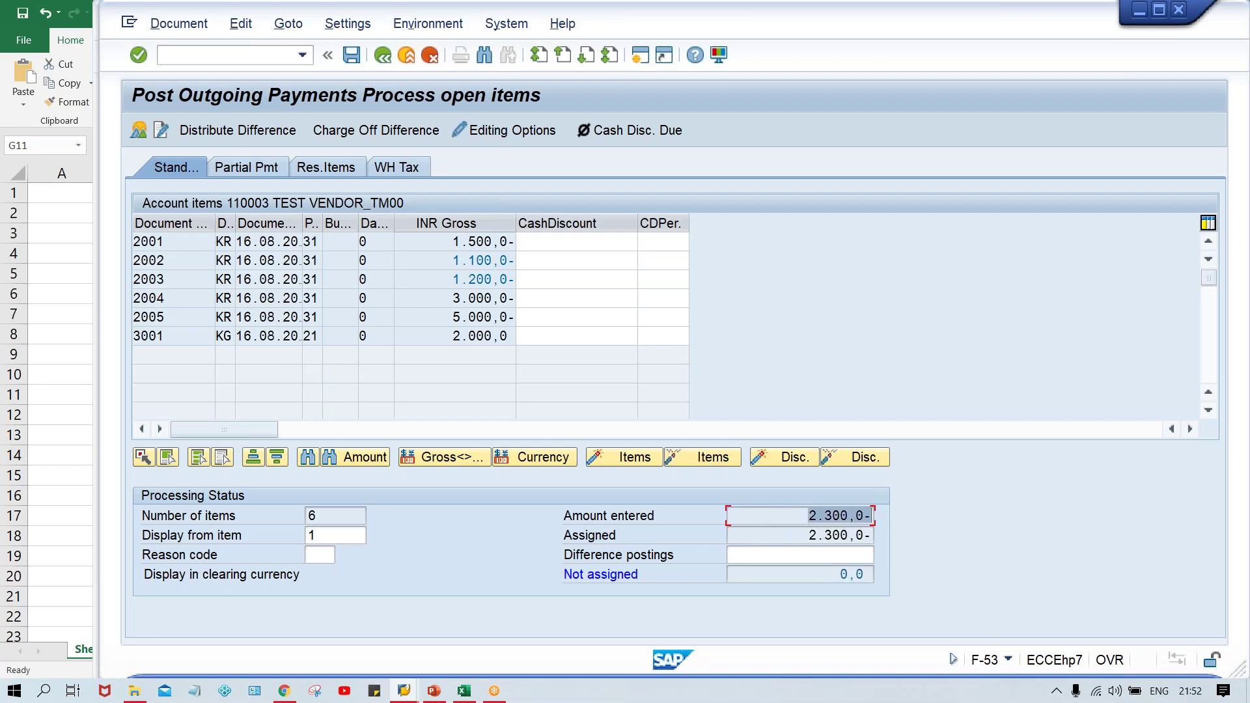
left_click(798, 535)
double_click(798, 535)
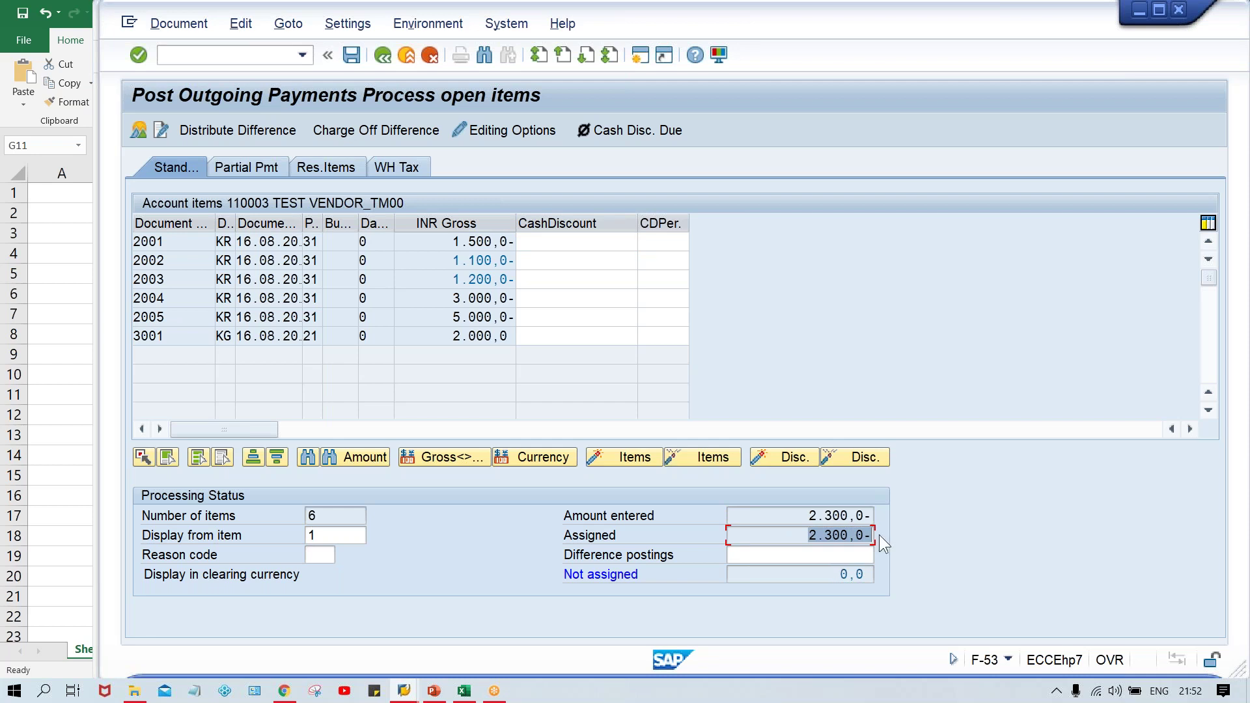
left_click(433, 261)
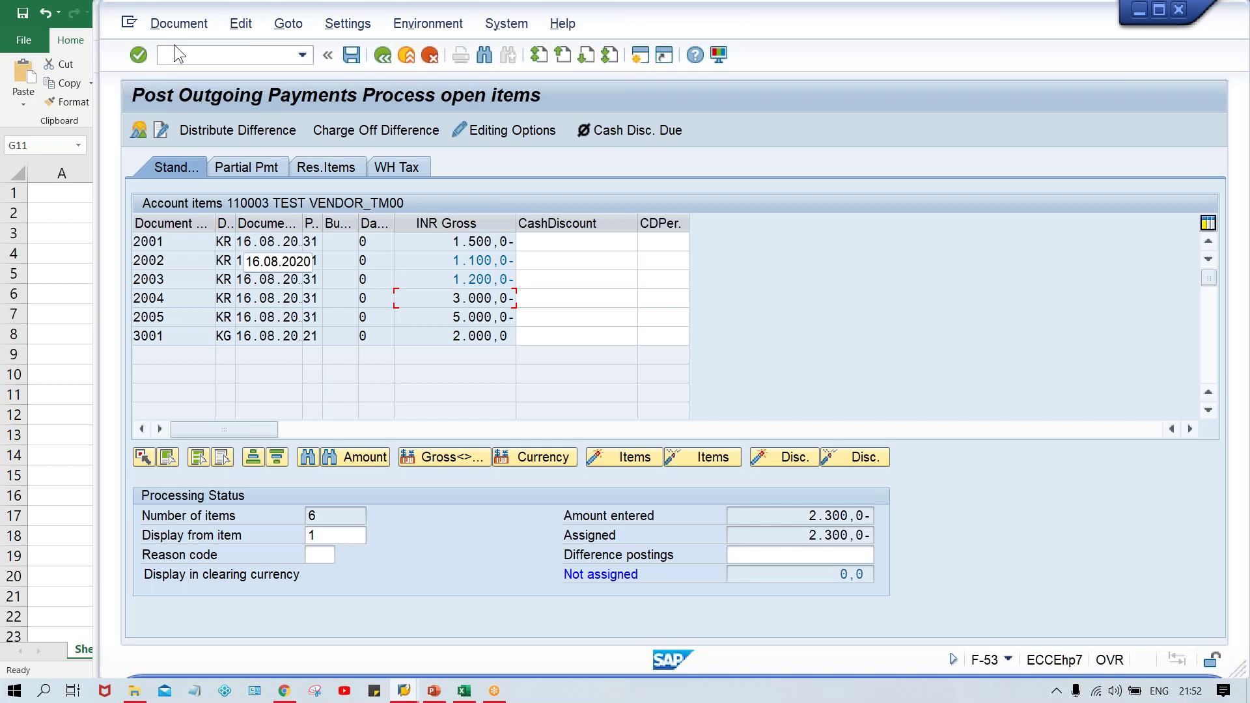
left_click(177, 23)
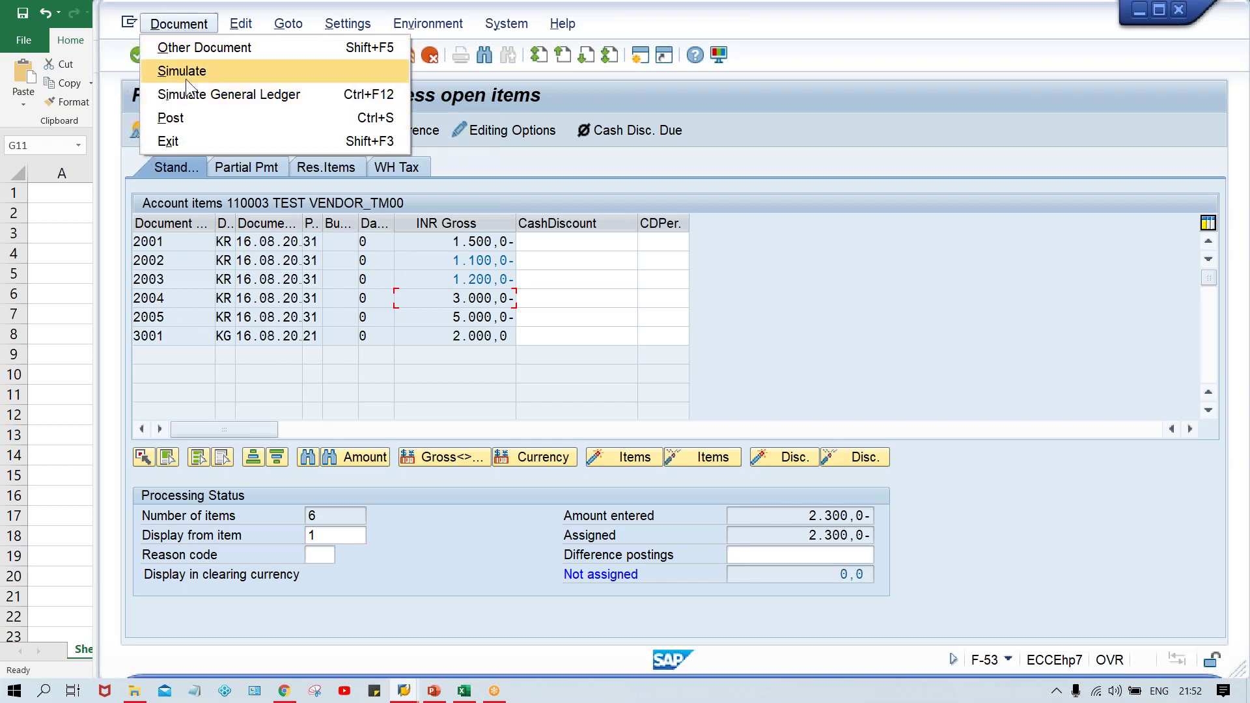
left_click(185, 78)
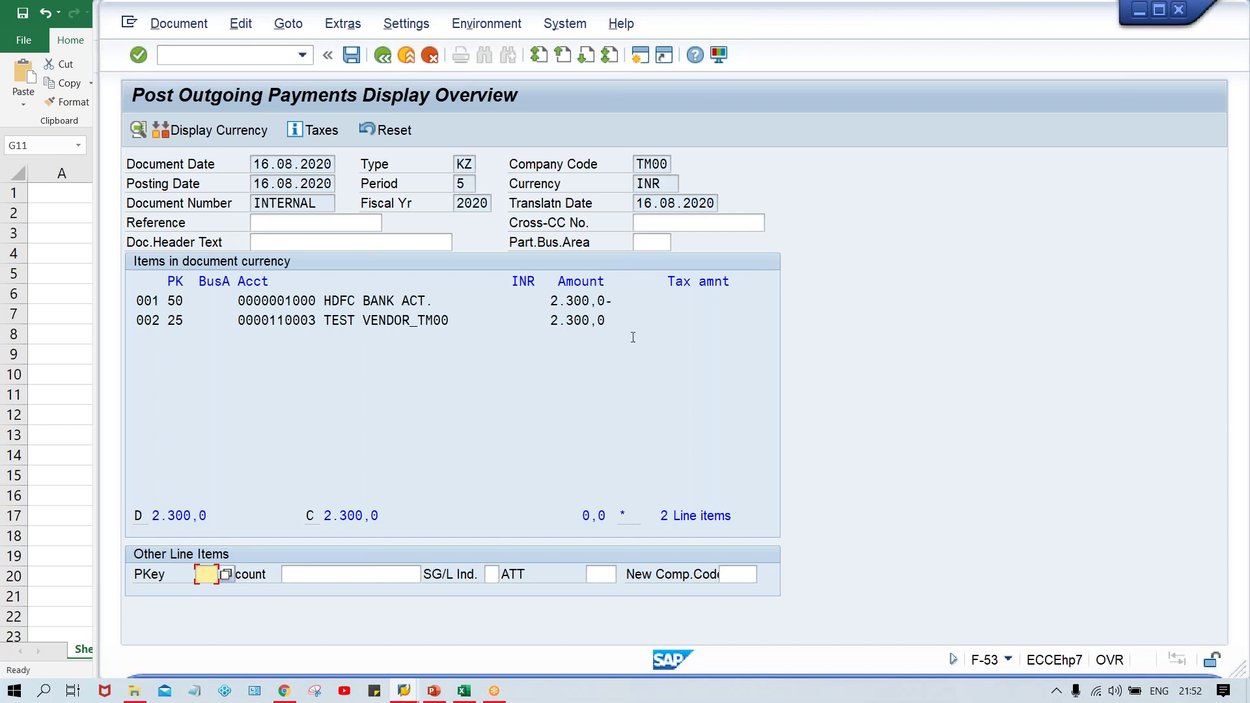
left_click(352, 55)
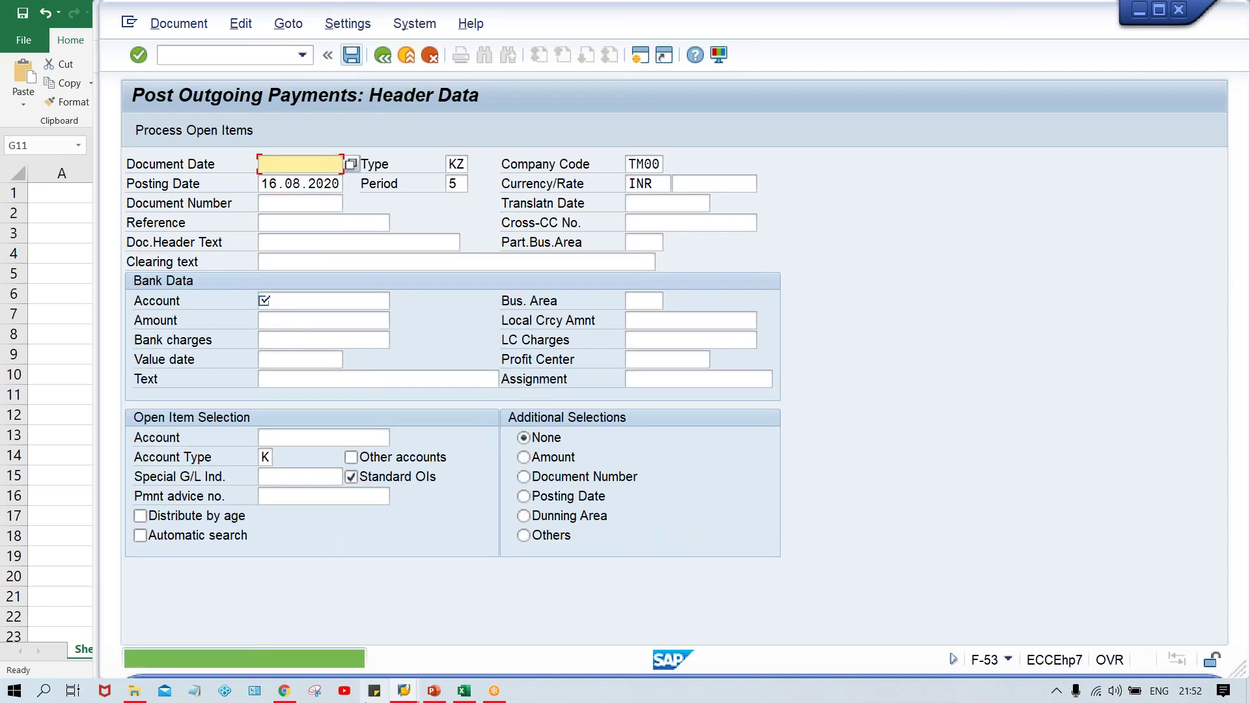
Step: Switch to the vendor line item display and refresh the list
mouse_move(403, 691)
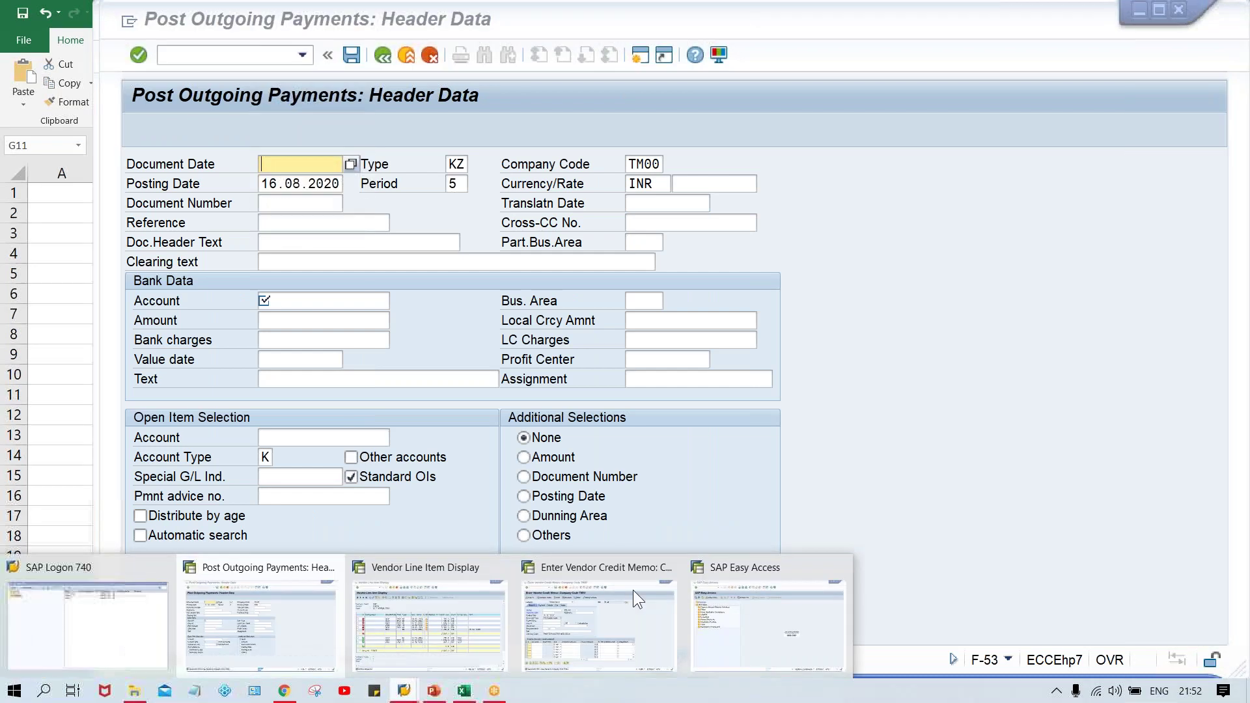
left_click(501, 616)
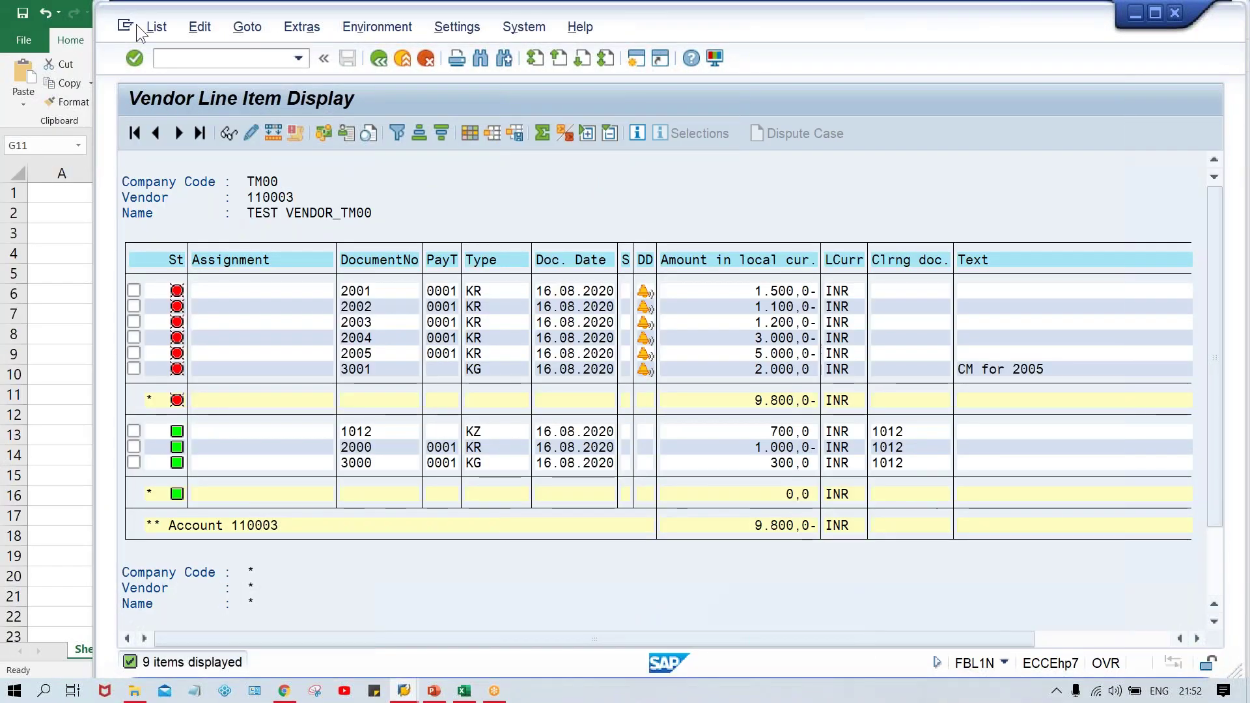
left_click(154, 27)
left_click(181, 75)
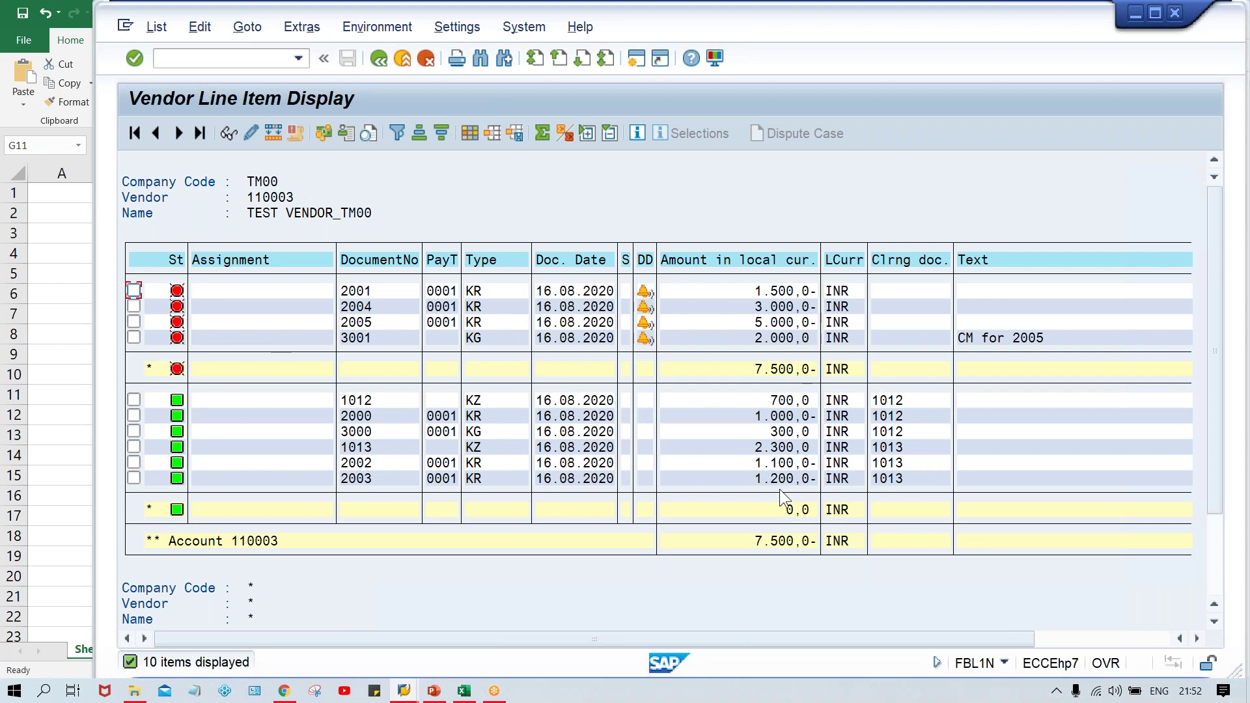
Step: Examine the cleared items, comparing amounts and clearing document numbers of the payments with their invoices and credit memo
left_click(755, 464)
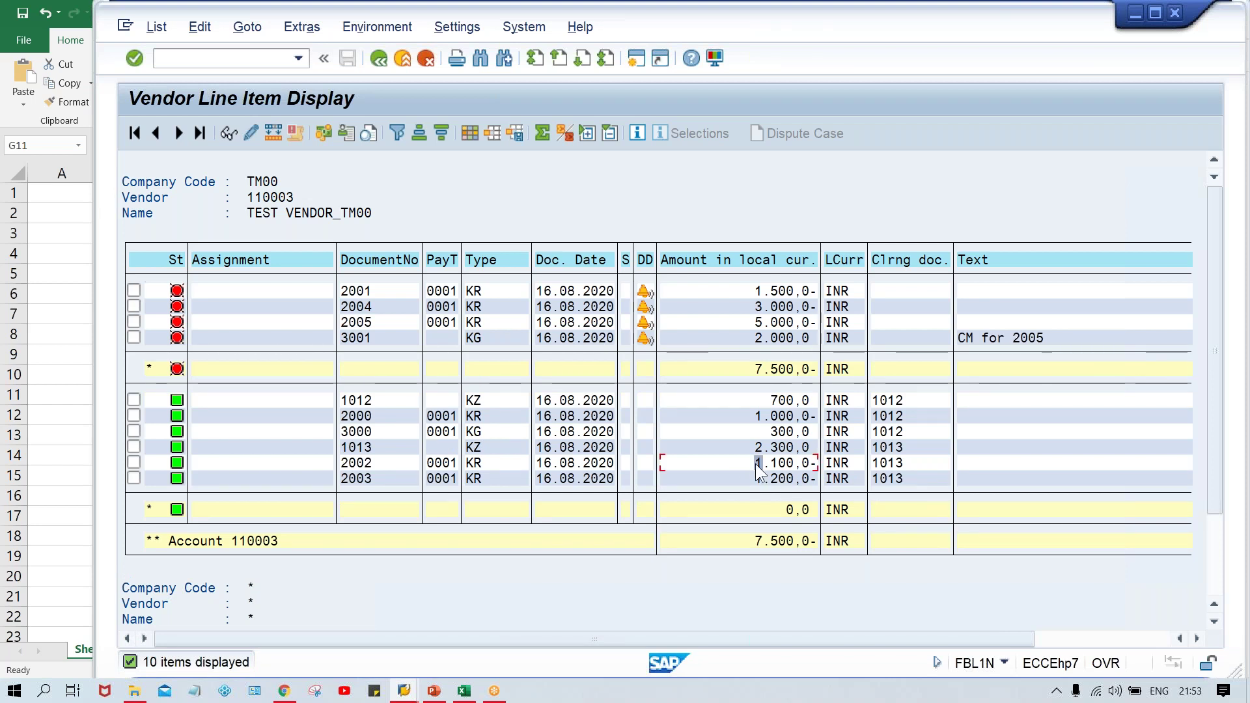
left_click(489, 477)
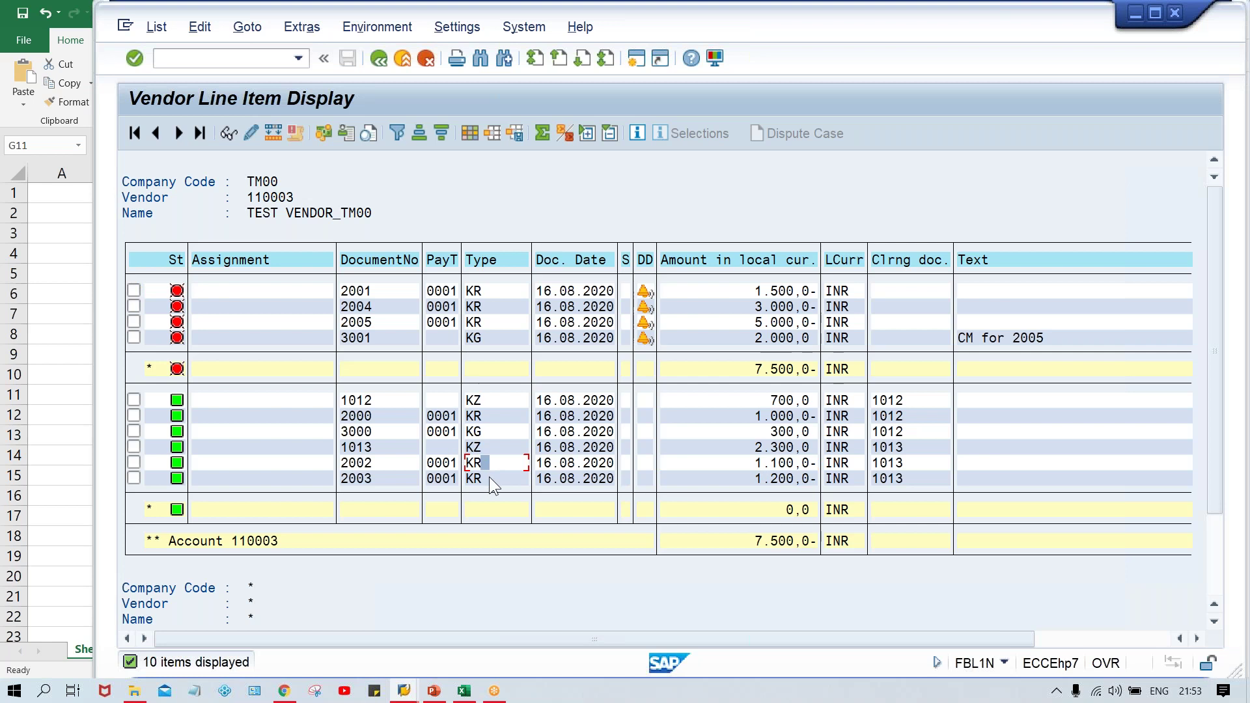
left_click(487, 445)
left_click(762, 449)
left_click(745, 481)
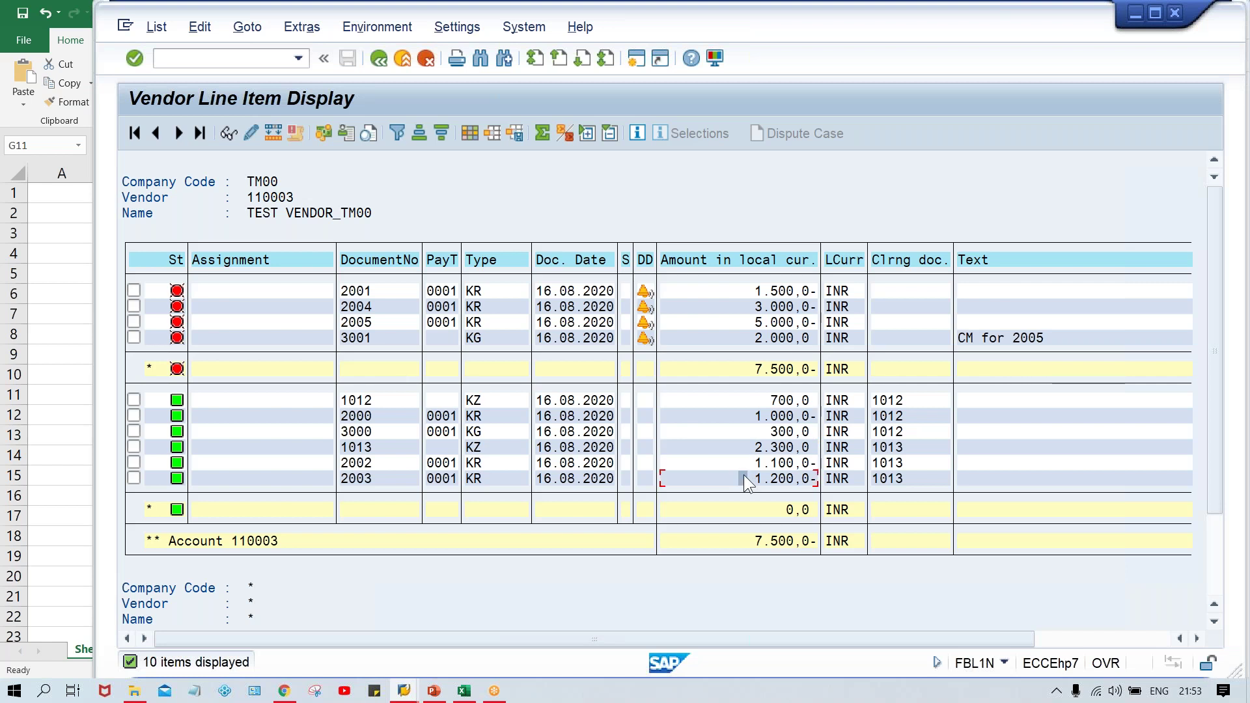
left_click(917, 451)
left_click(911, 460)
left_click(908, 479)
left_click(747, 465)
left_click(747, 483)
left_click(747, 448)
left_click(907, 447)
left_click(908, 466)
left_click(762, 402)
left_click(750, 431)
left_click(740, 415)
Step: Switch back to the F-53 header and enter document date 16.08.2020, the HDFC bank account and a placeholder amount of 1
mouse_move(410, 691)
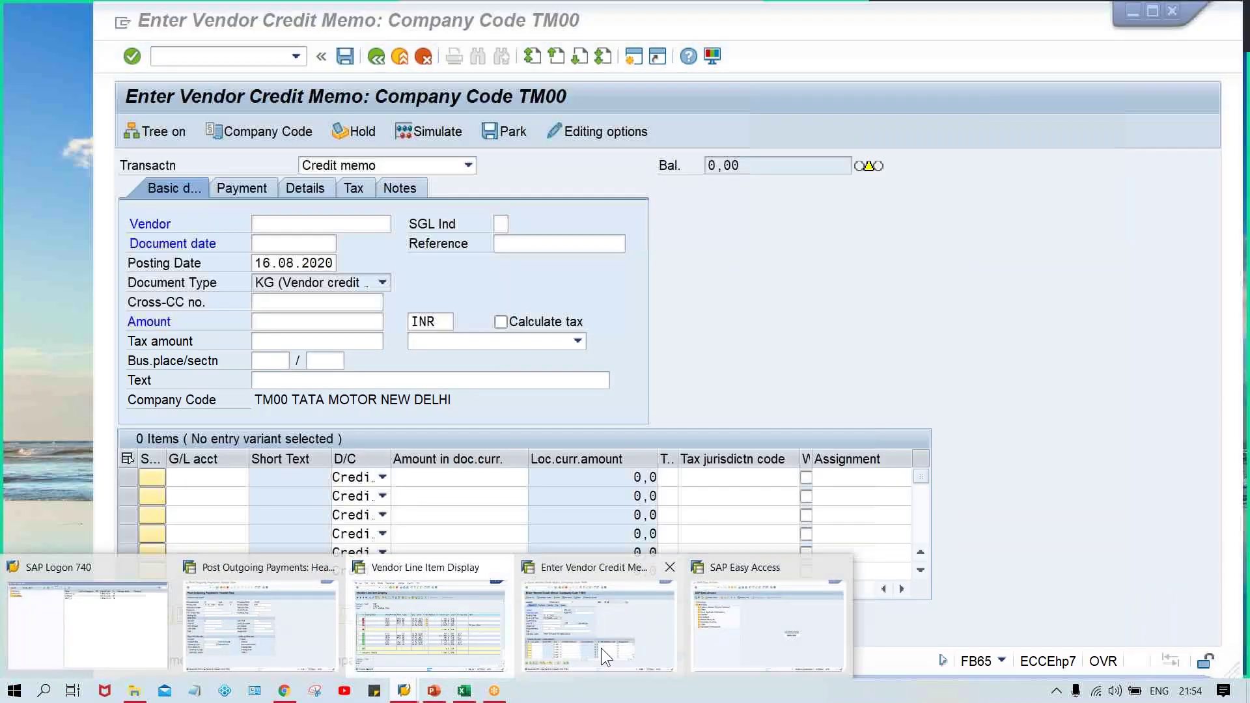
left_click(252, 614)
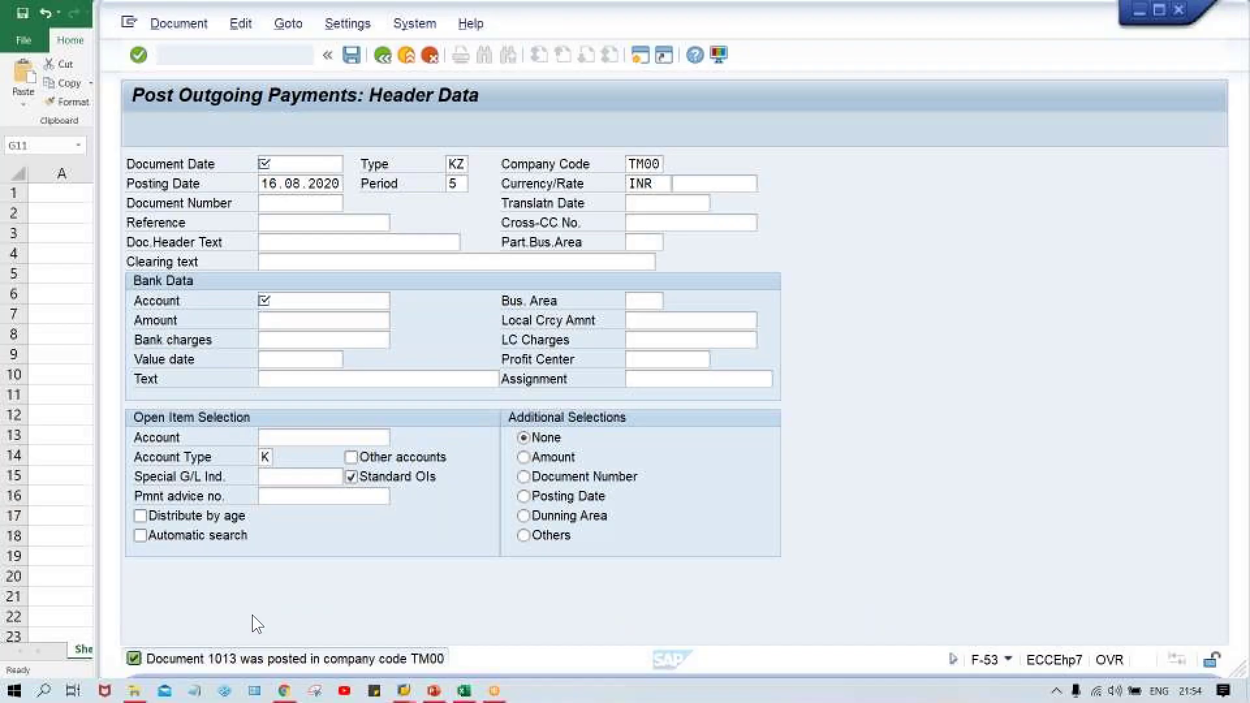
key("BackSpace")
key("Down")
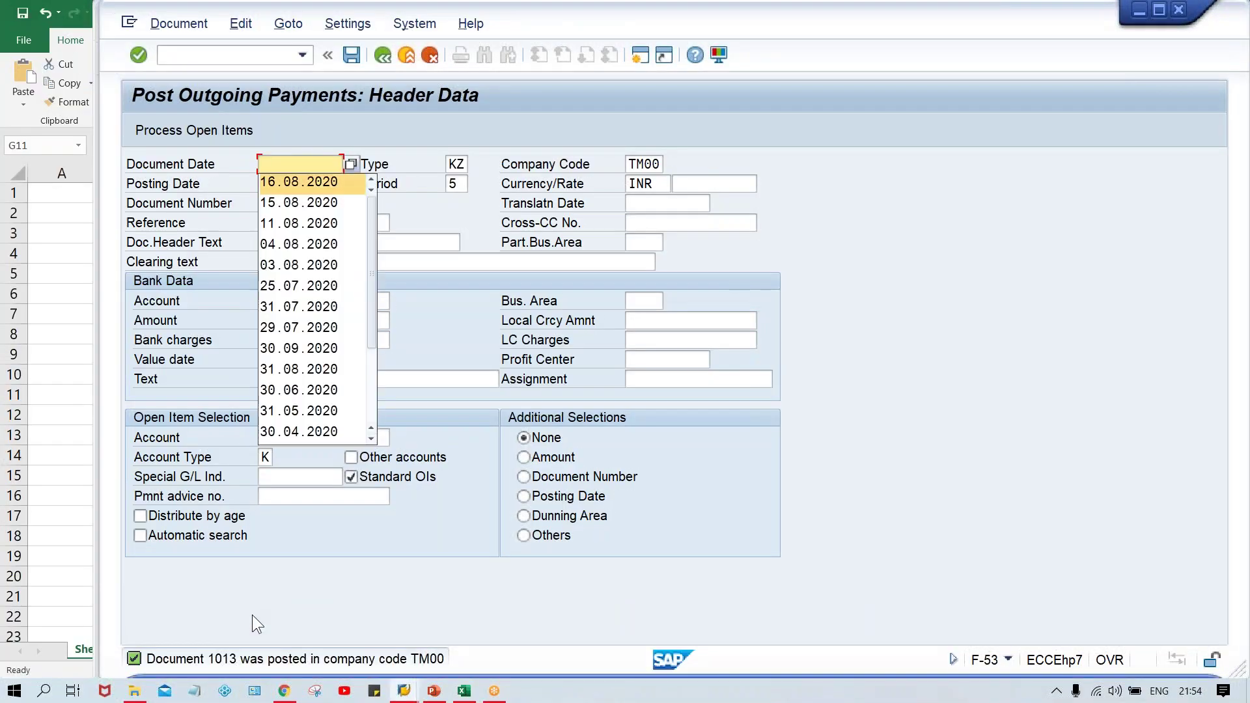
key("Return")
key("ctrl+Tab")
key("BackSpace")
key("Down")
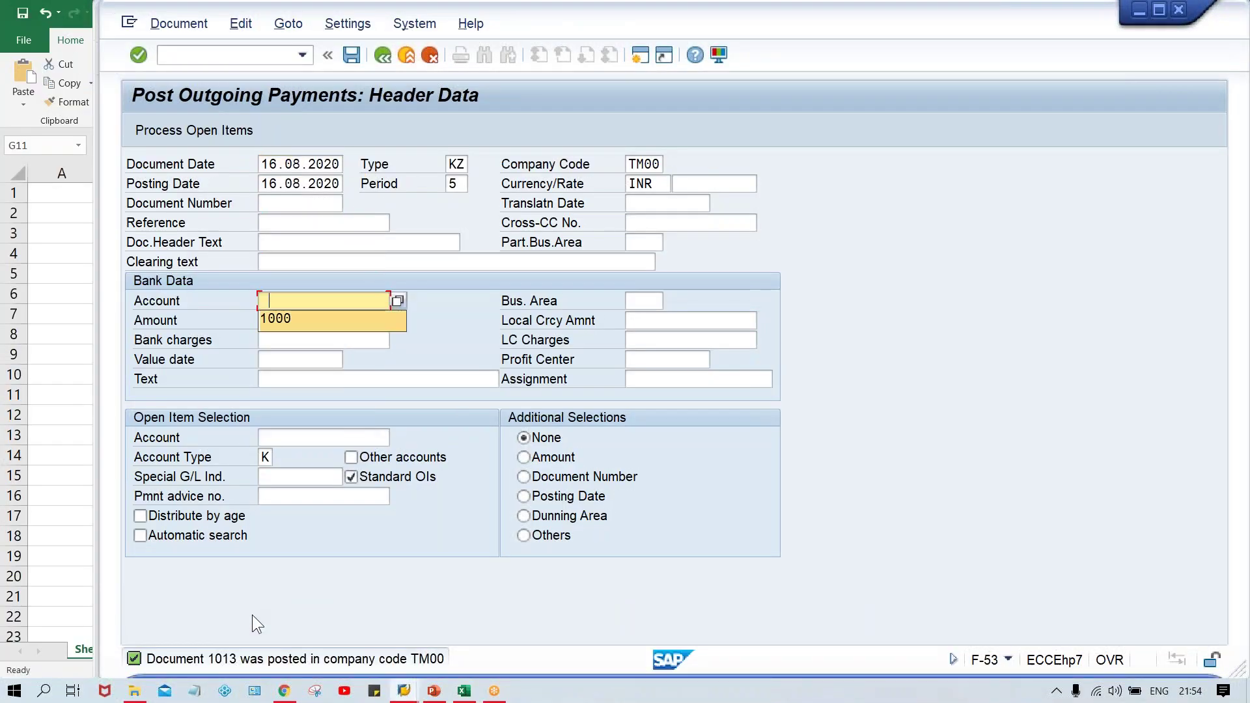
key("Return")
key("Tab")
key("Tab")
type("1")
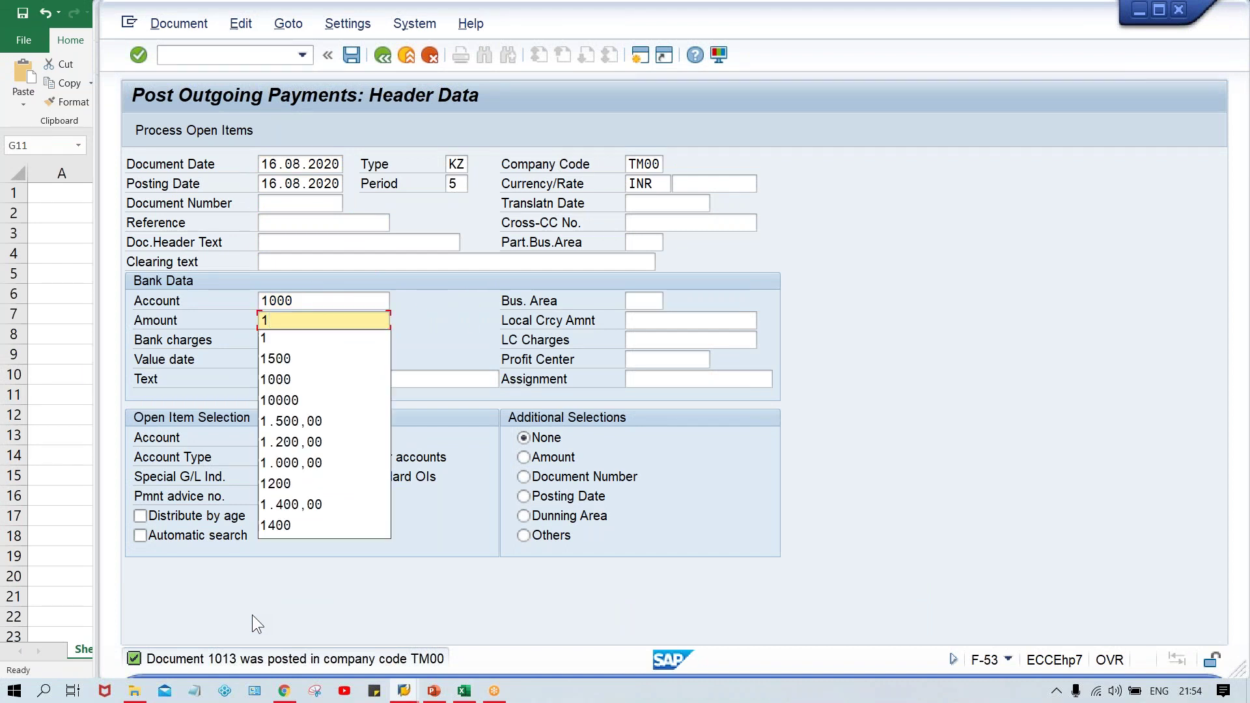
Step: Select the open items by account type K and the test vendor's account, and open them for processing
key("Tab")
key("ctrl+Tab")
key("Tab")
key("BackSpace")
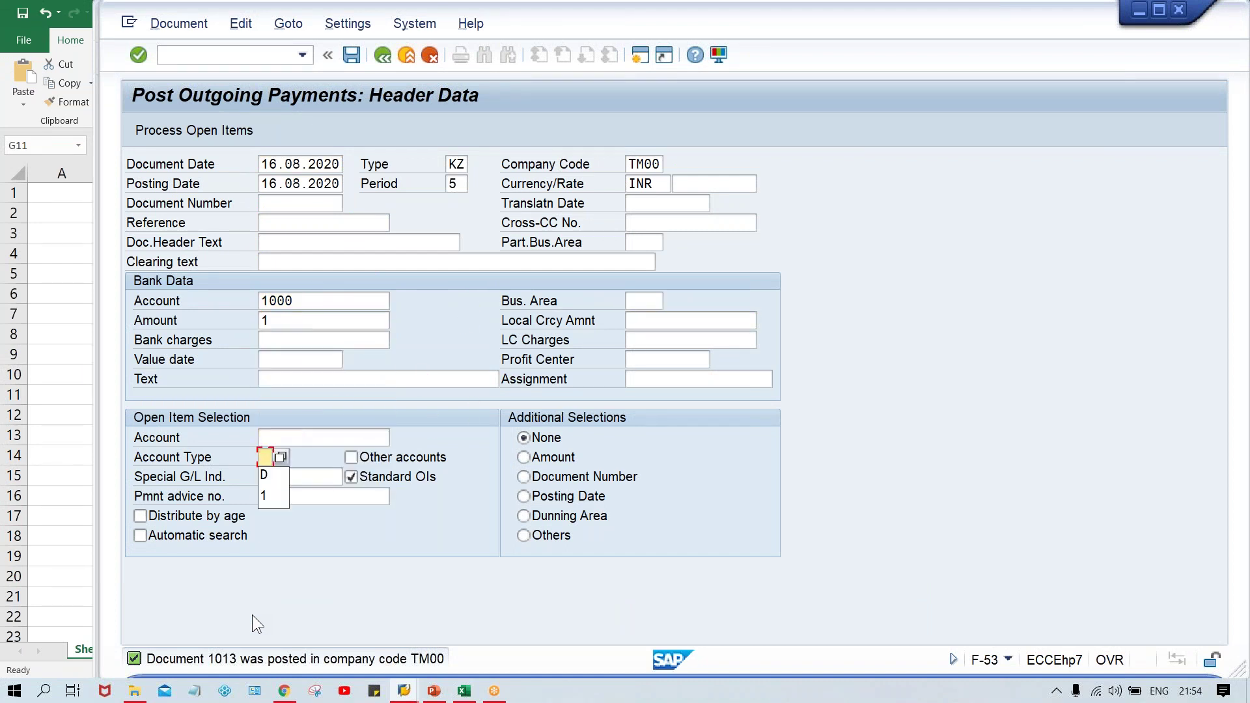
type("K")
key("shift+Tab")
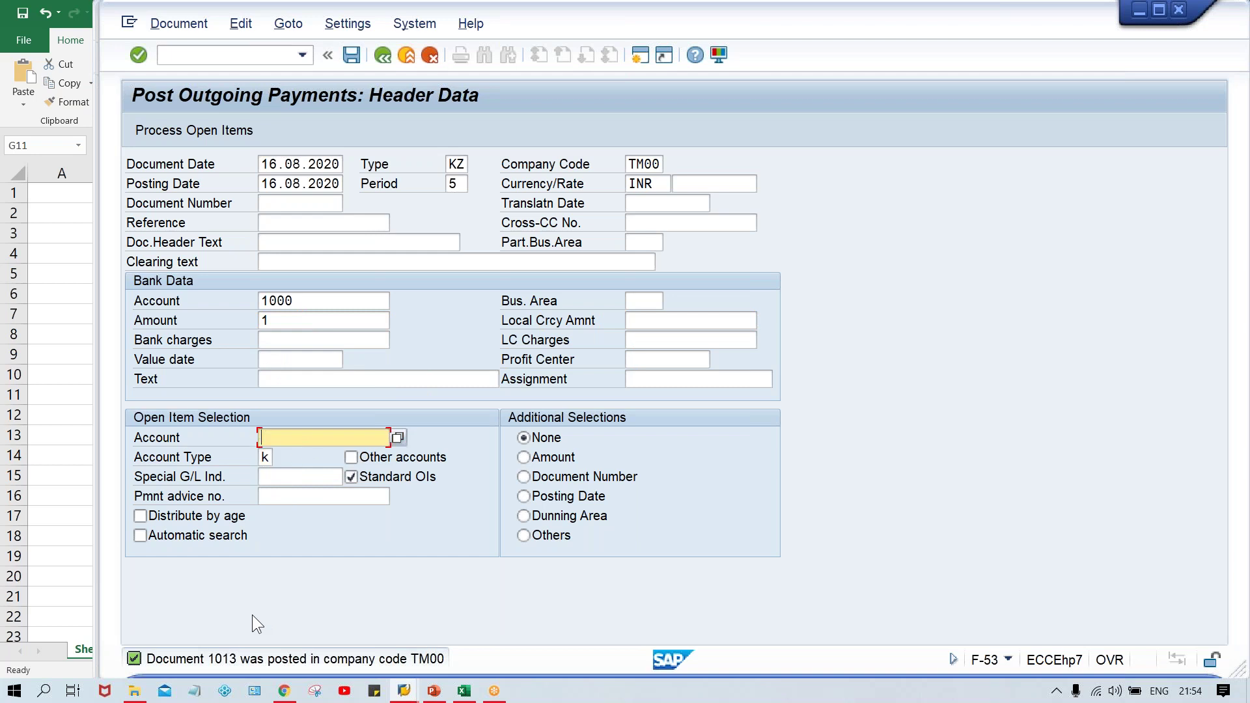
key("BackSpace")
key("Down")
key("Return")
key("Return")
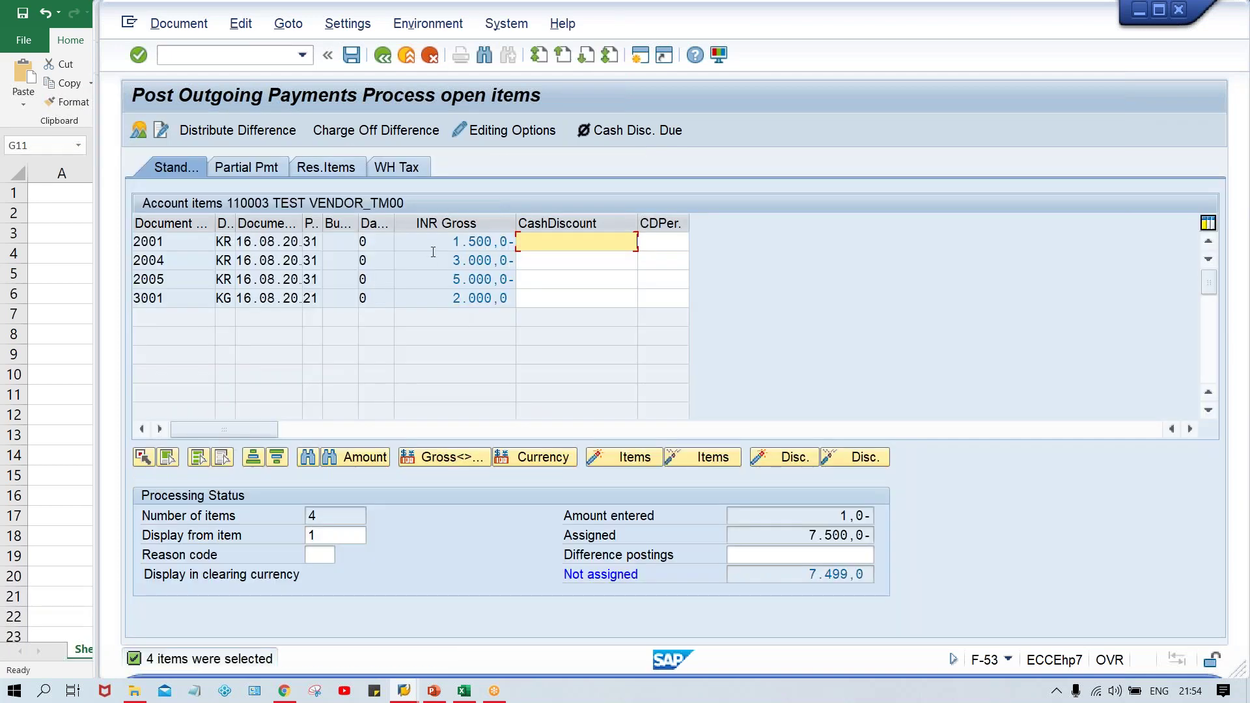
Step: Deactivate invoices 2001 and 2004 individually in the vendor's open items
left_click(445, 281)
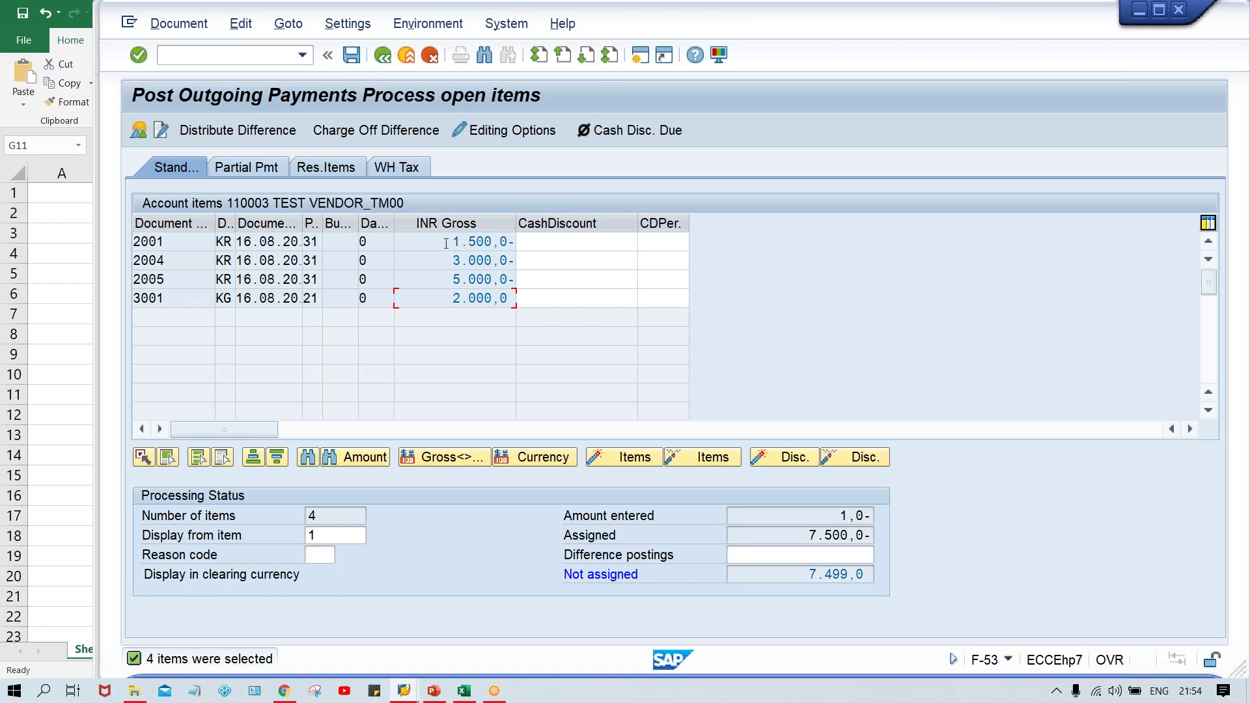
double_click(480, 242)
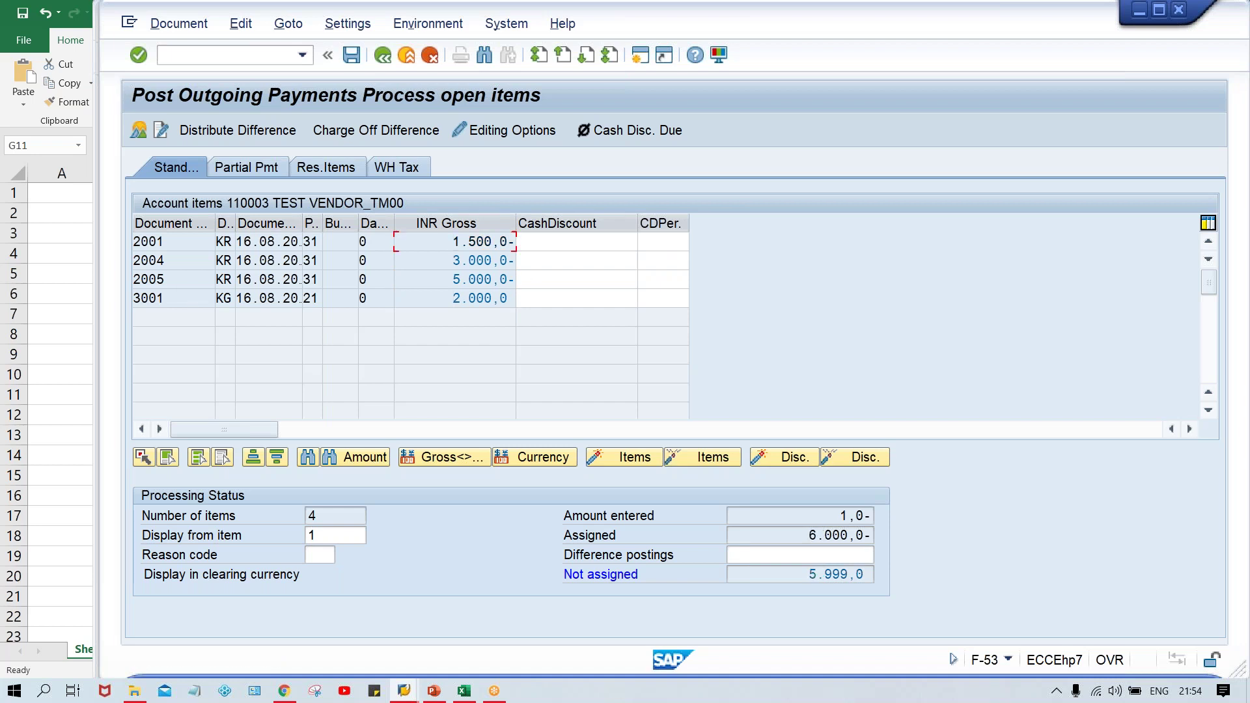
double_click(451, 261)
double_click(485, 241)
double_click(454, 241)
Step: Deactivate all the vendor's open items and activate only invoice 2005 and credit memo 3001
left_click(198, 458)
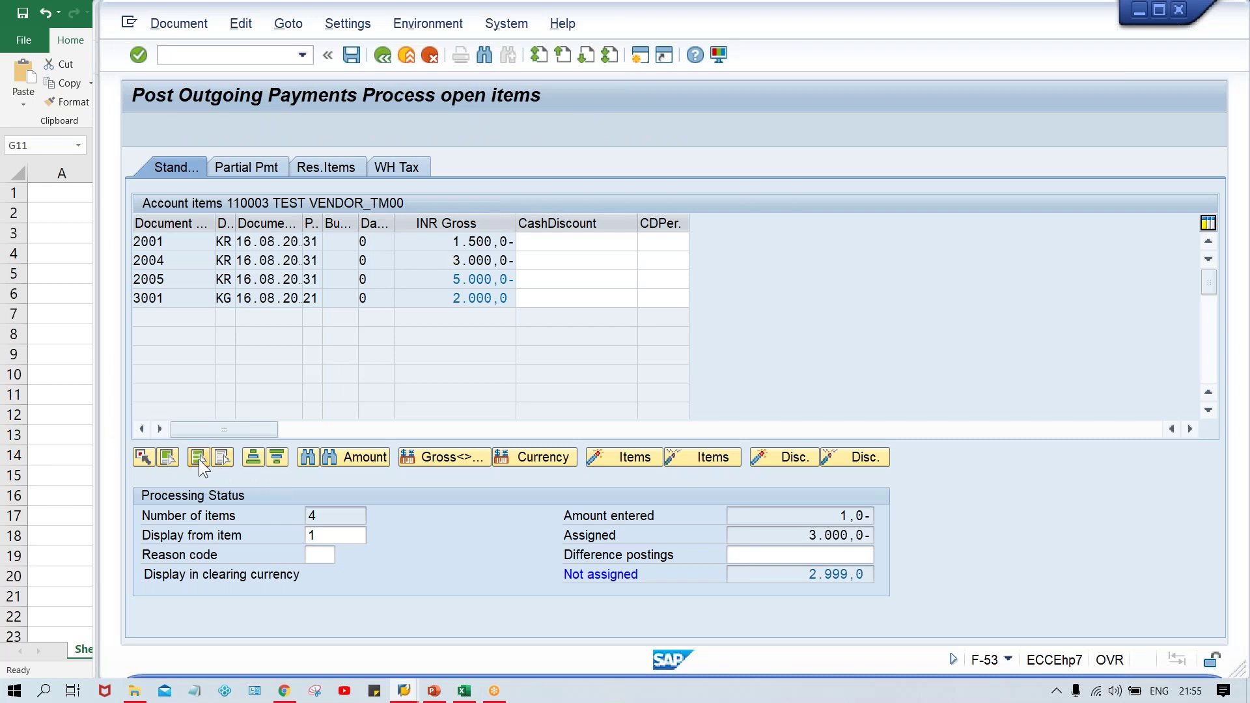
left_click(696, 453)
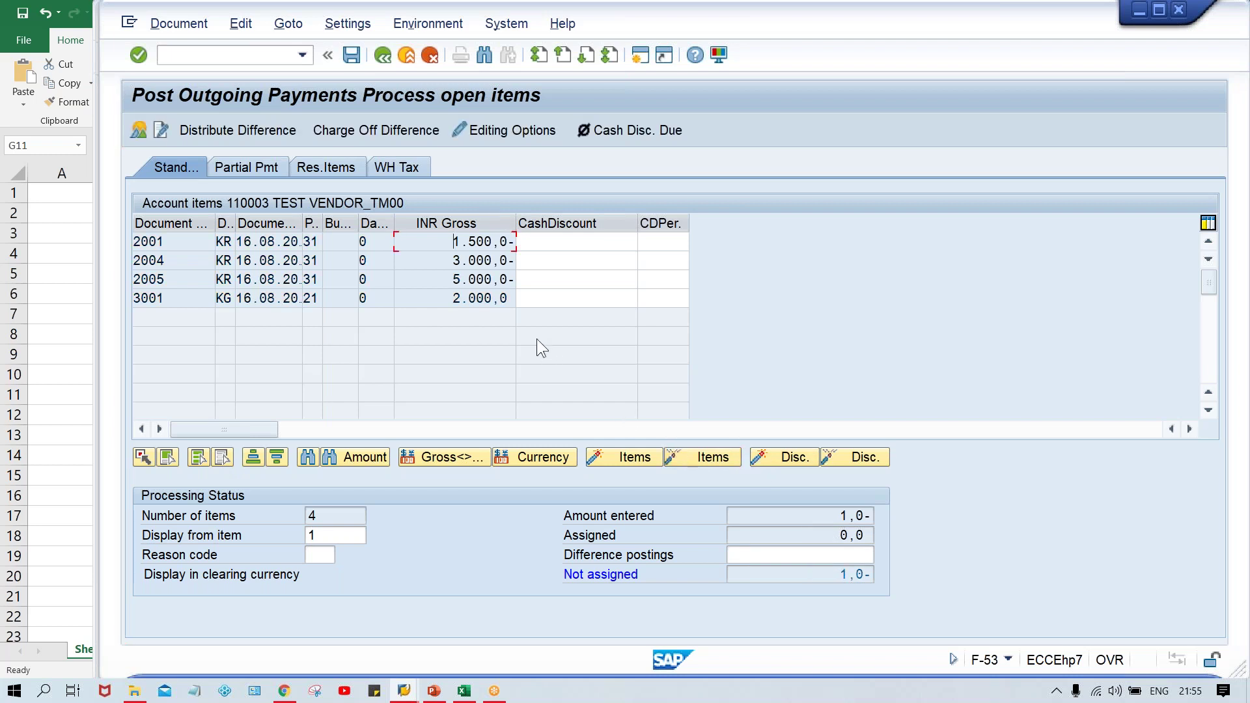
double_click(482, 279)
double_click(482, 297)
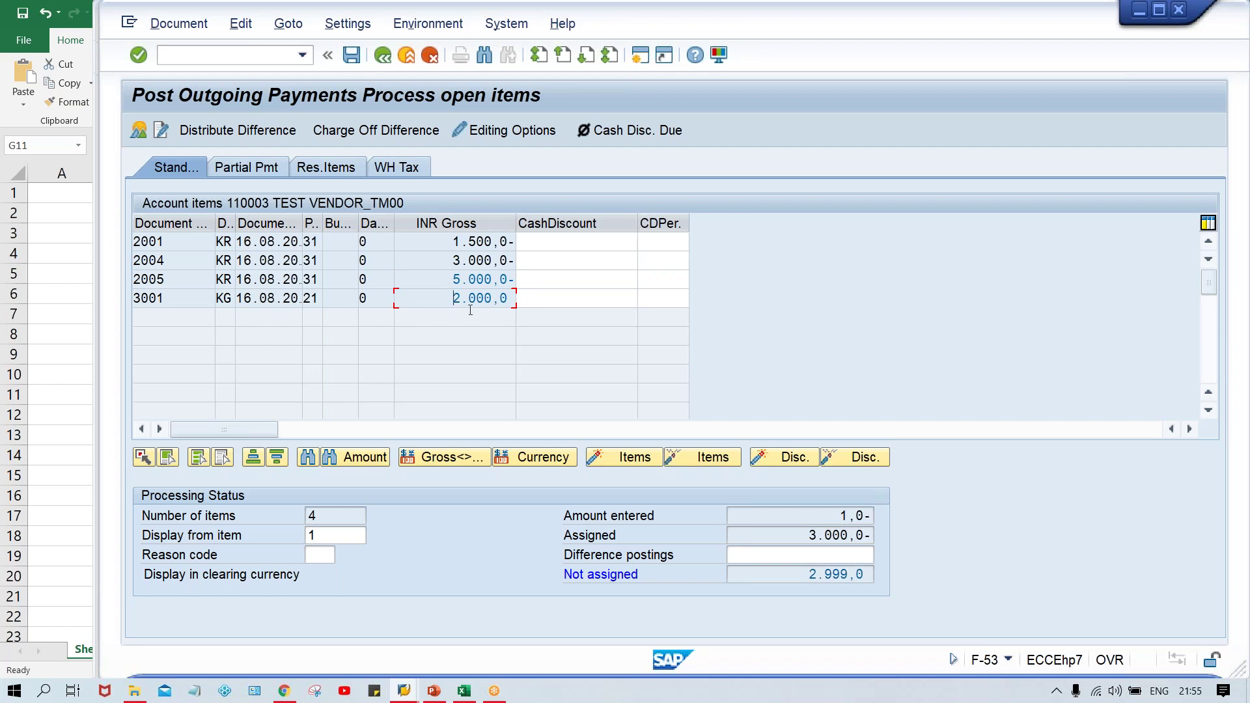
Step: Set the HDFC bank line item's amount to 3000 INR and return to the open items of this payment
left_click_drag(800, 535, 899, 538)
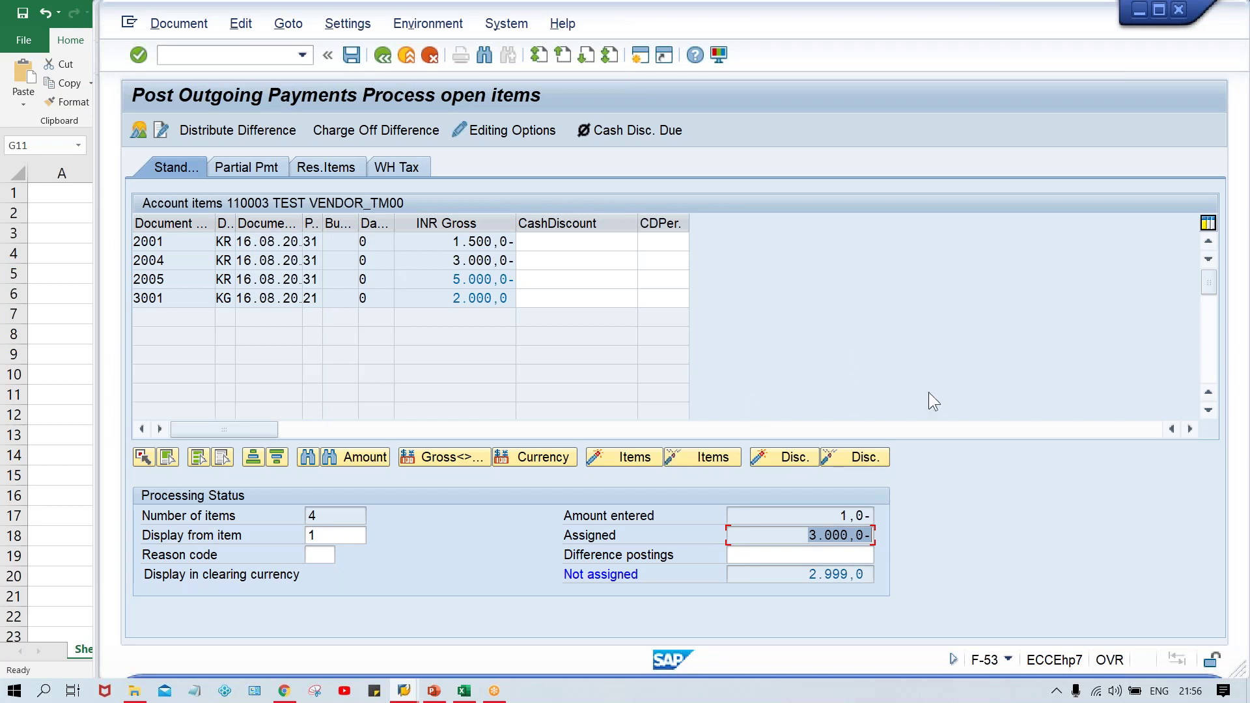
left_click(448, 297)
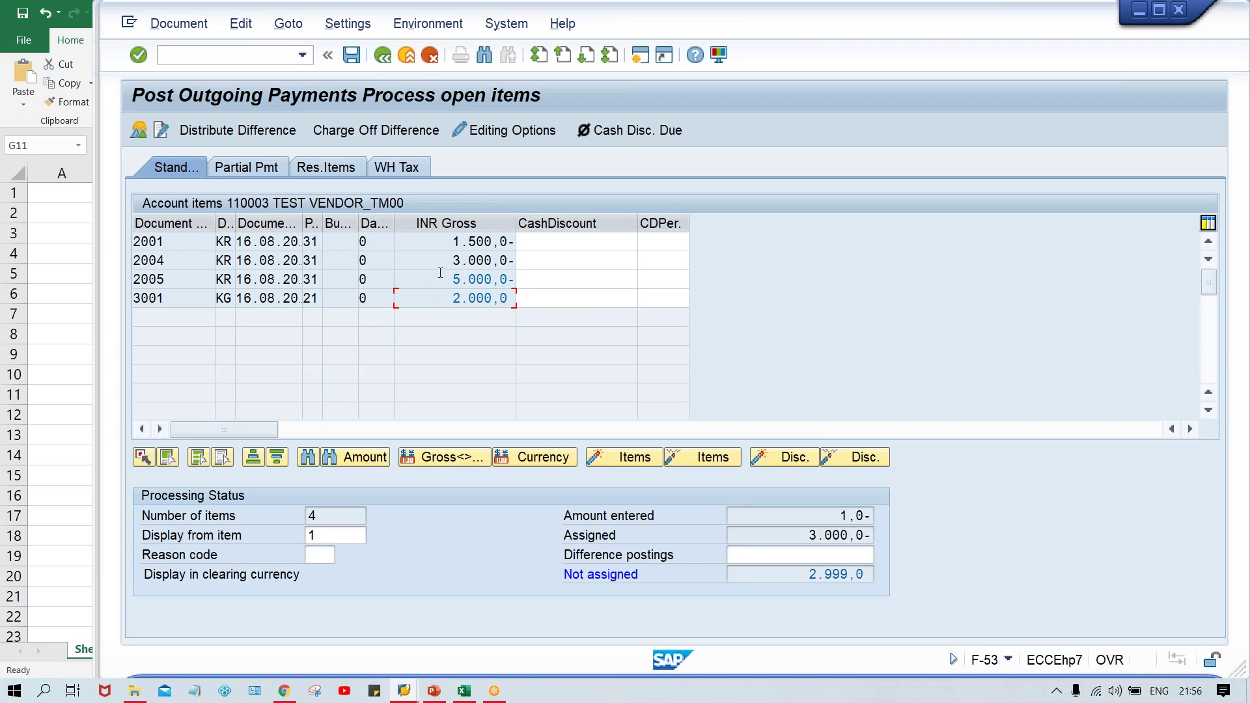
left_click(782, 530)
left_click(137, 130)
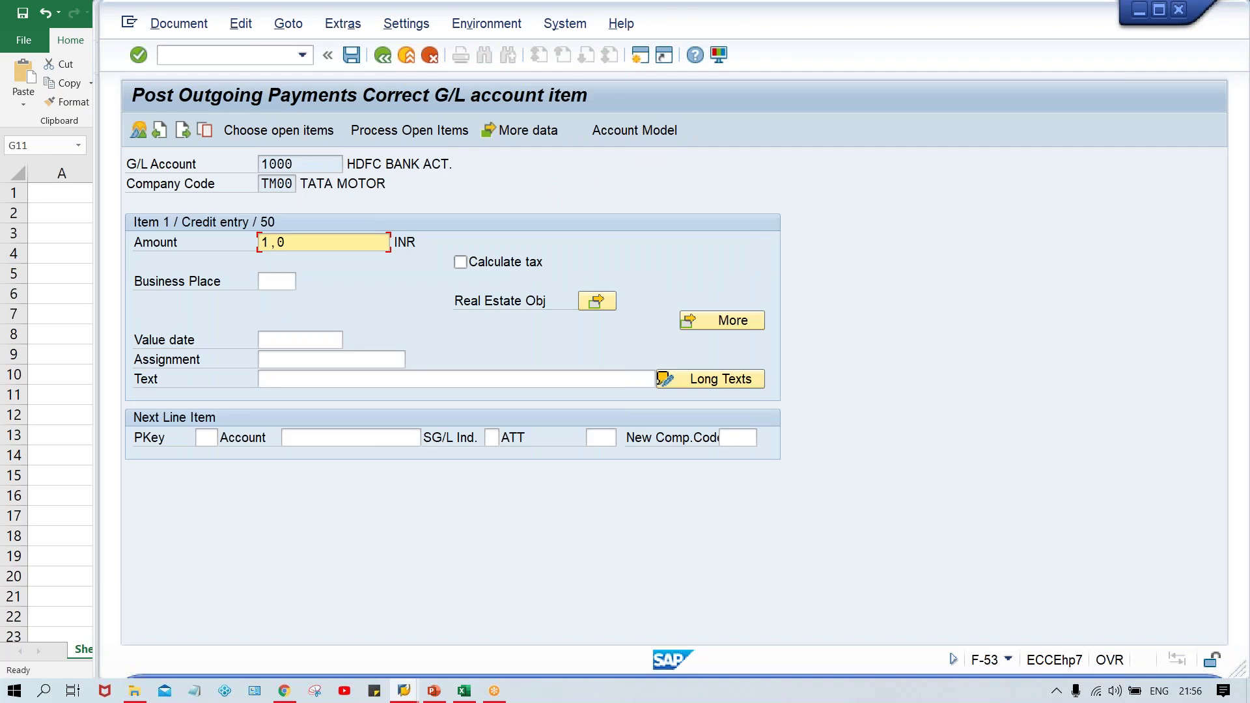
key("Delete")
key("Delete")
key("Delete")
type("3000")
key("Return")
left_click(378, 128)
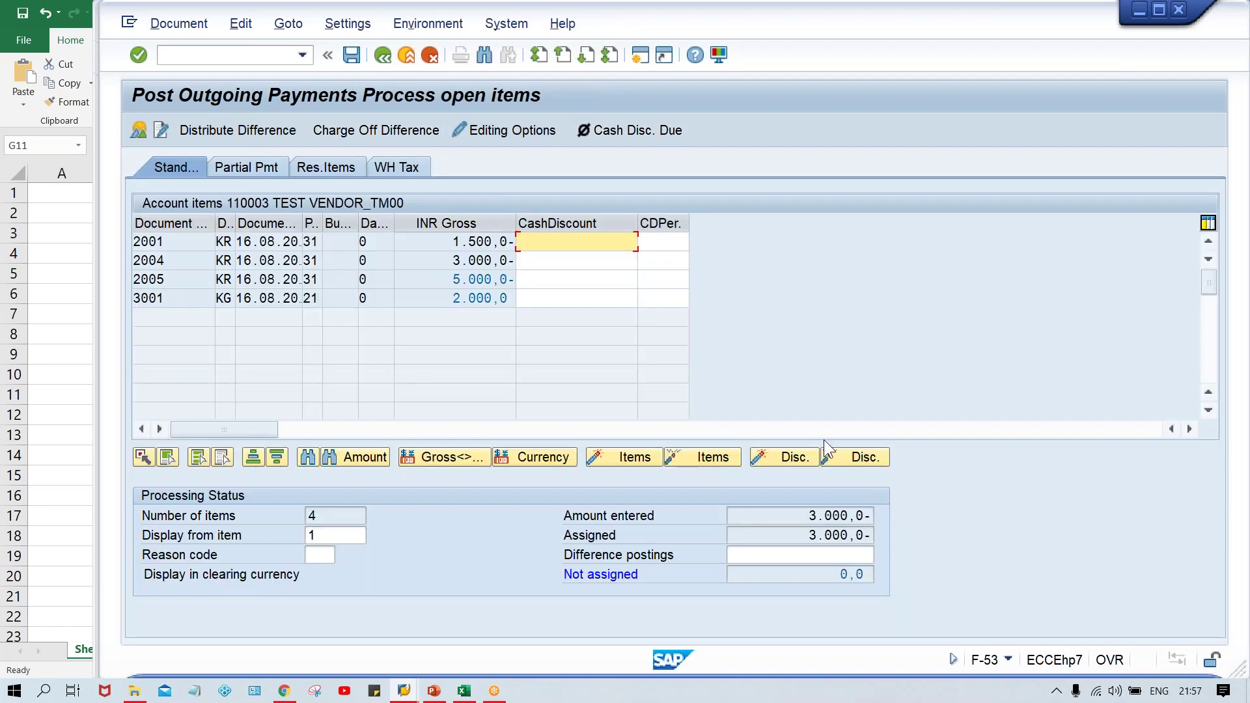
left_click(799, 514)
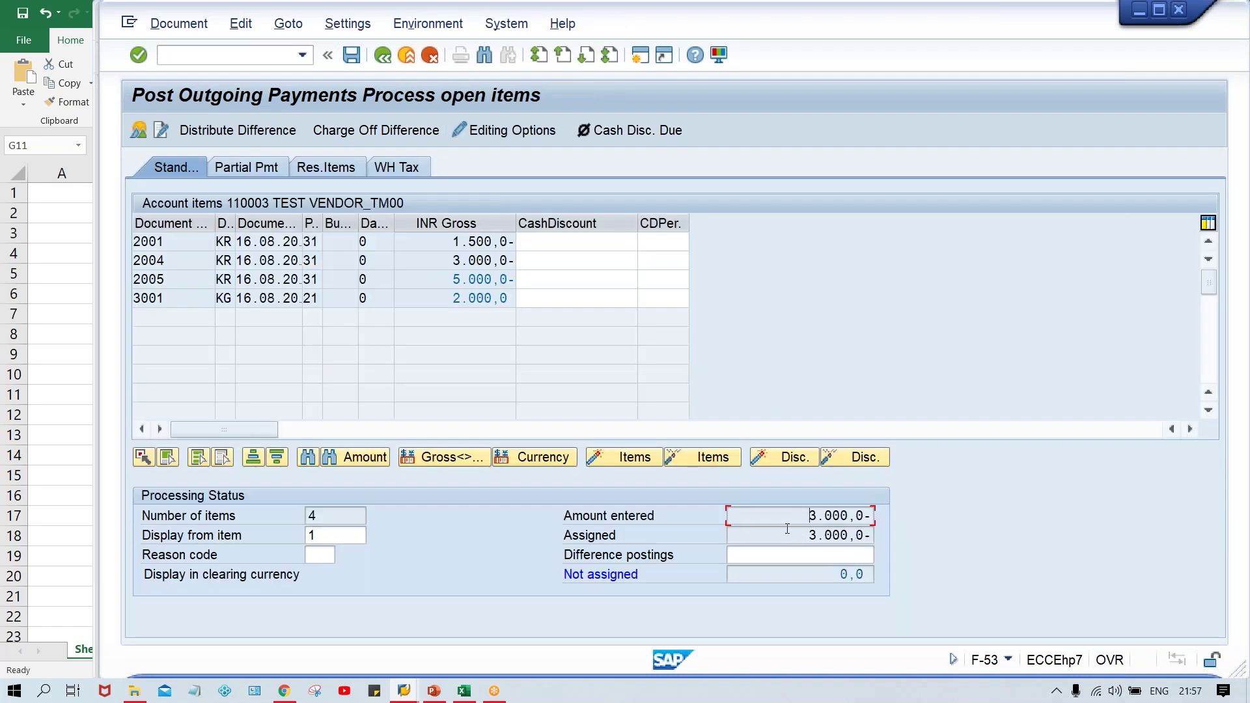
Step: Simulate the outgoing payment clearing invoice 2005 with credit memo 3001, and post it
left_click(794, 534)
left_click(179, 25)
left_click(182, 69)
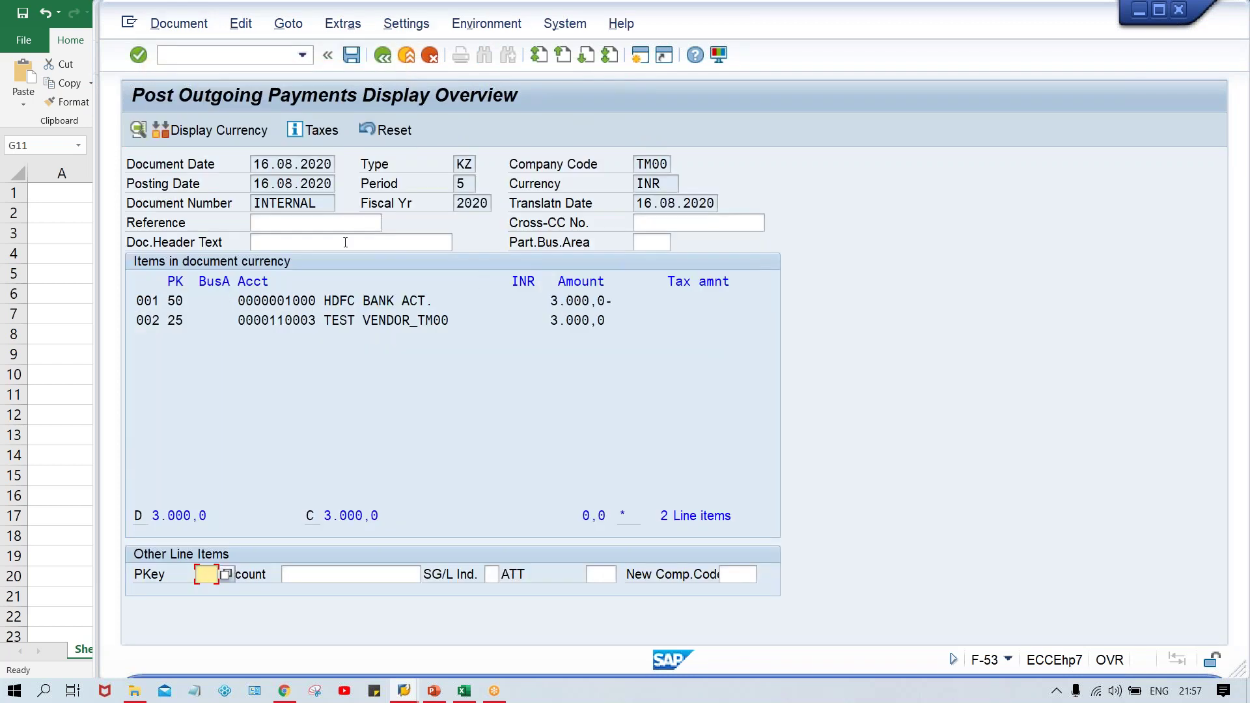
left_click(351, 55)
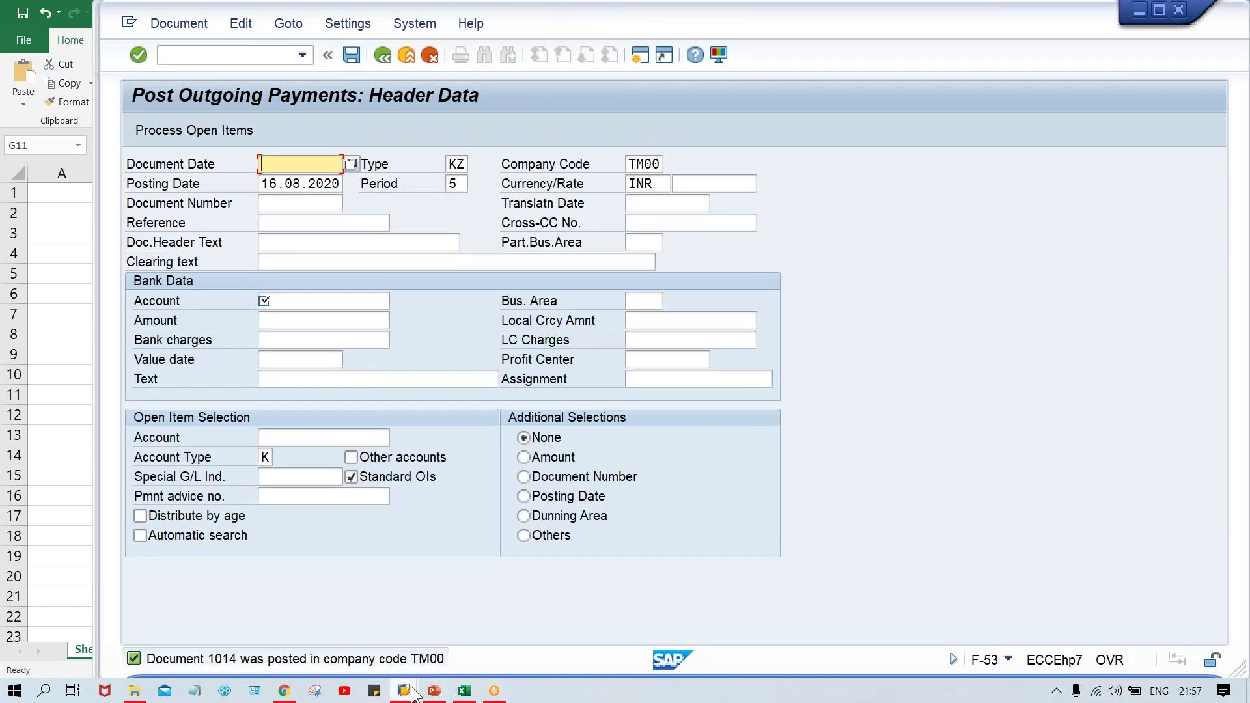
Step: Refresh the vendor line item display in FBL1N and check the clearing of invoice 2005 with credit memo 3001 and the remaining open items
mouse_move(412, 693)
left_click(412, 631)
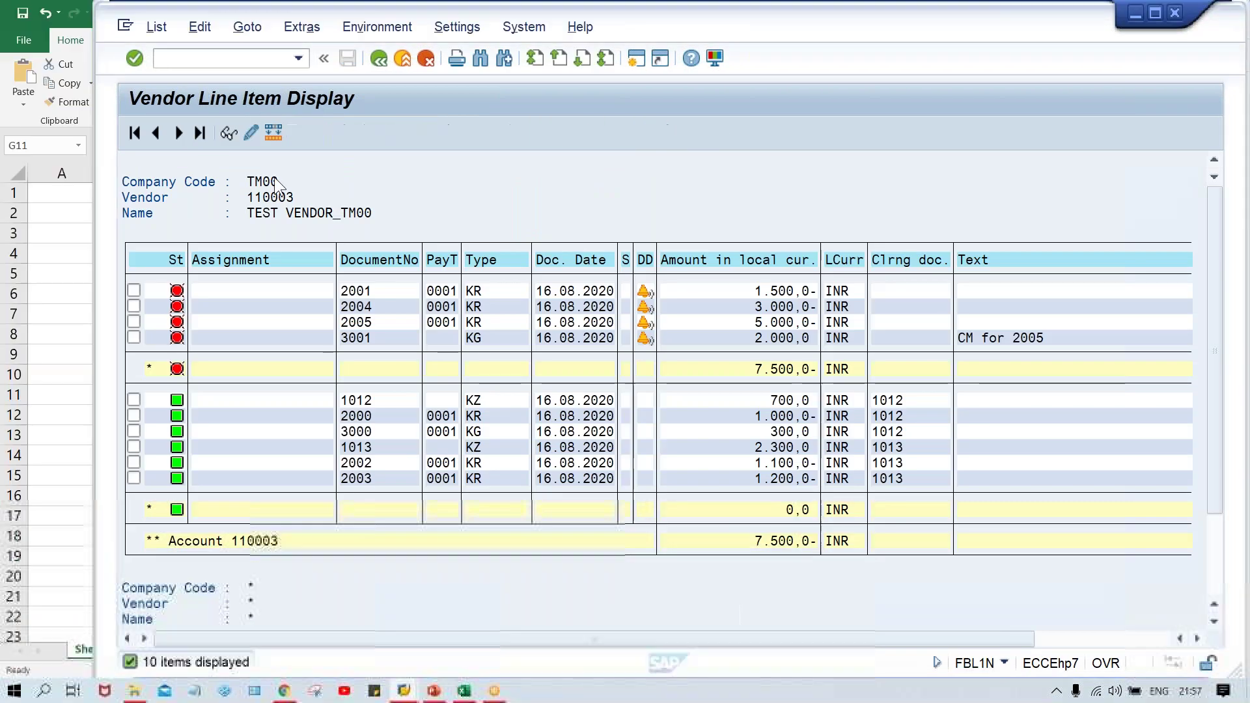
left_click(156, 27)
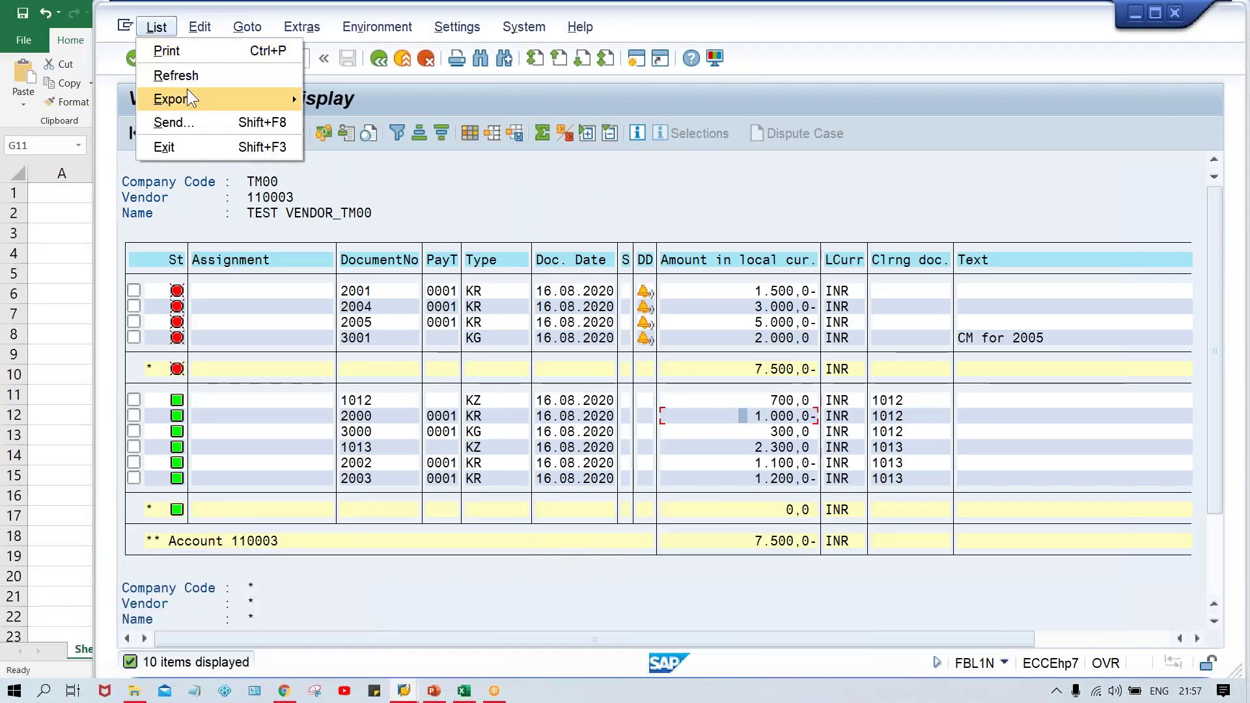
left_click(179, 74)
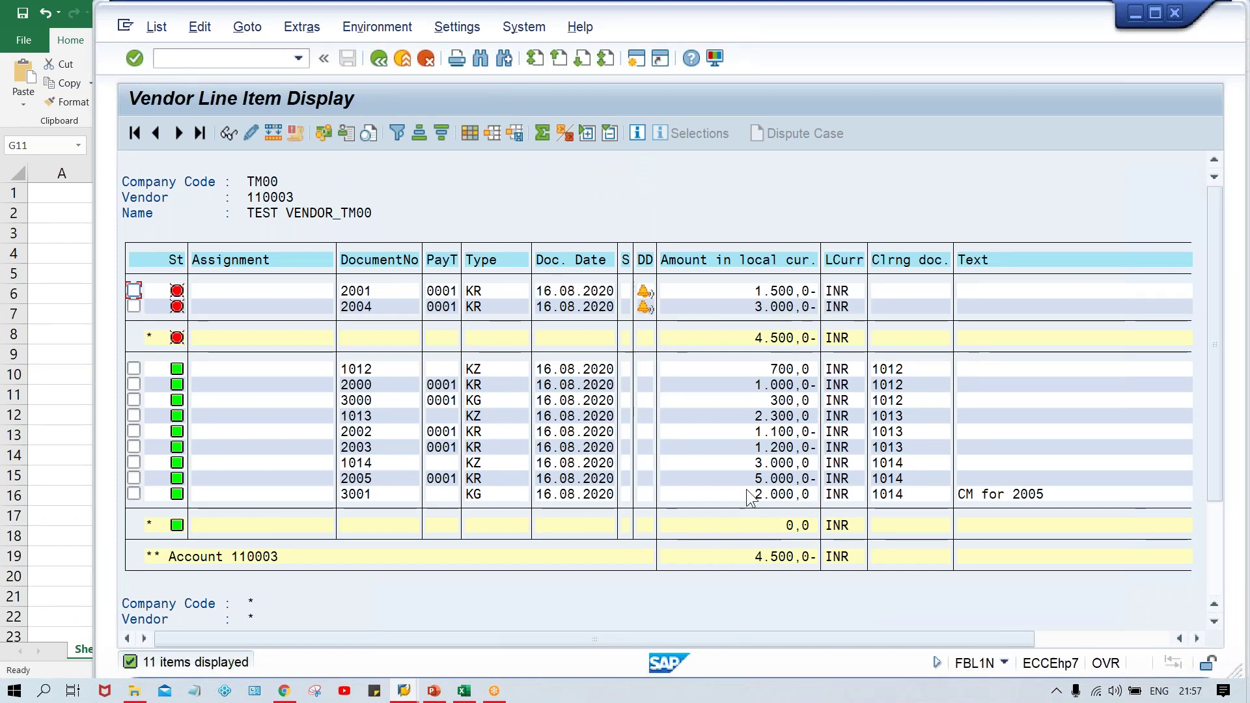
left_click(738, 463)
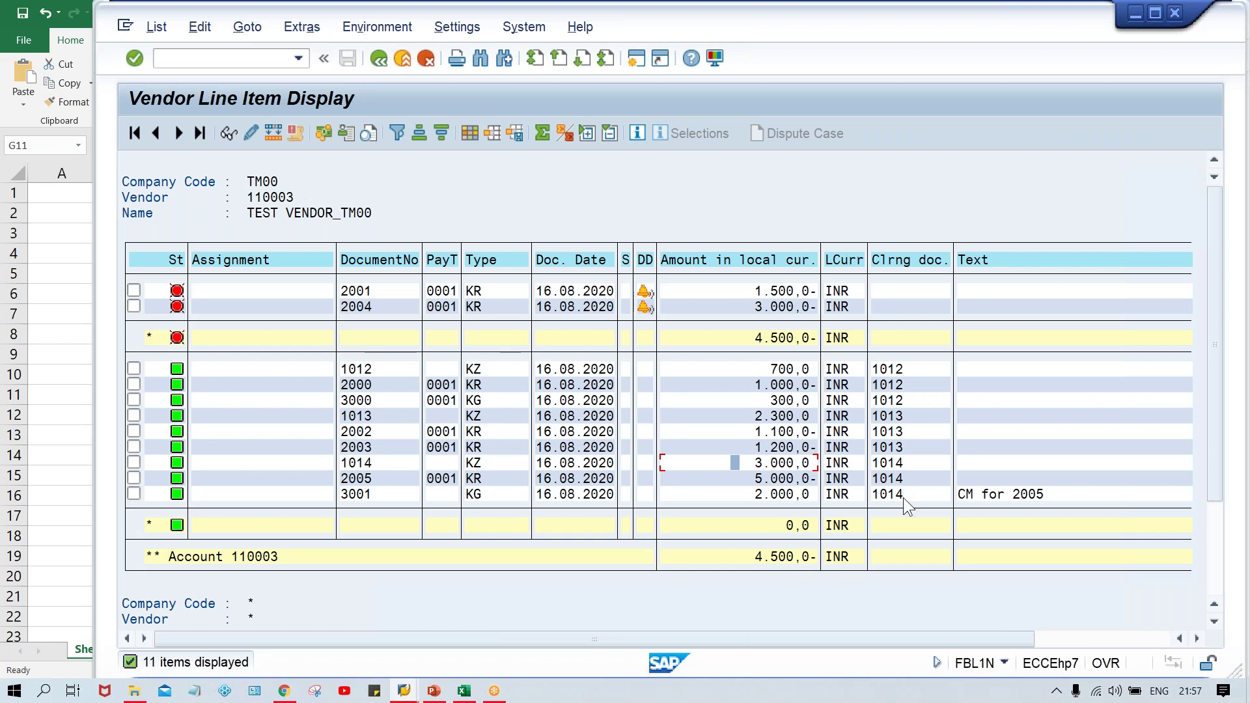
left_click(742, 293)
left_click(742, 302)
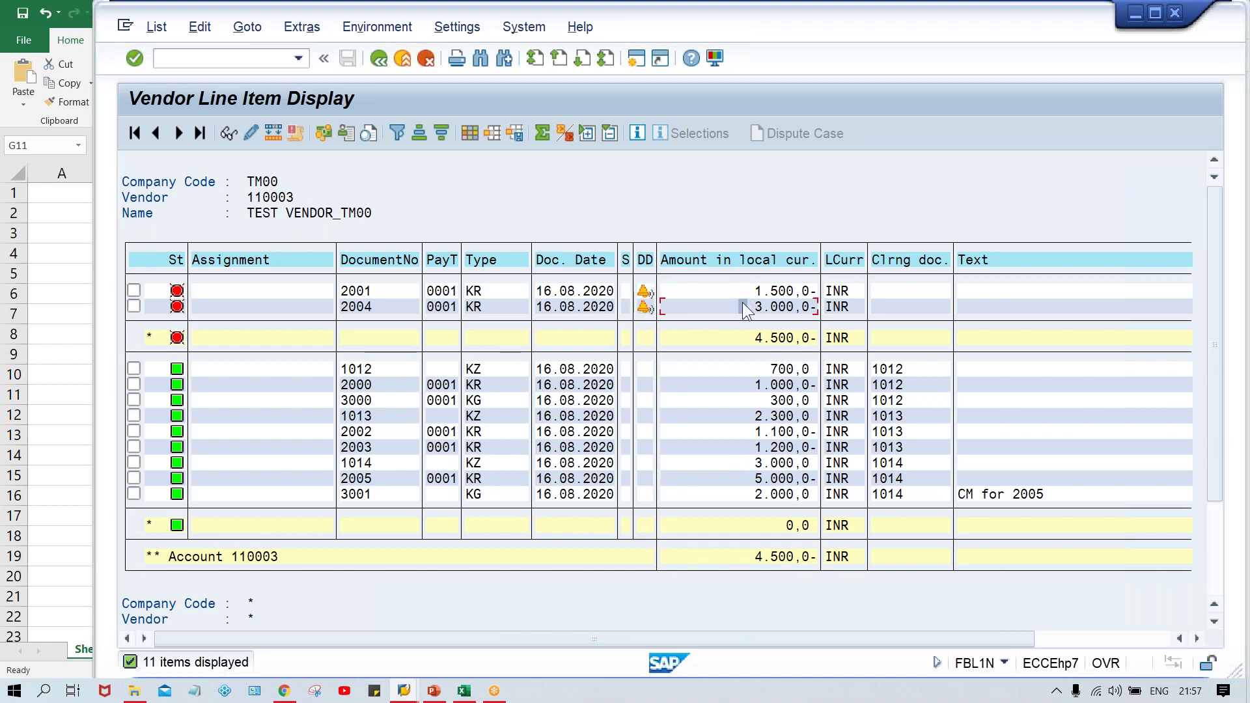